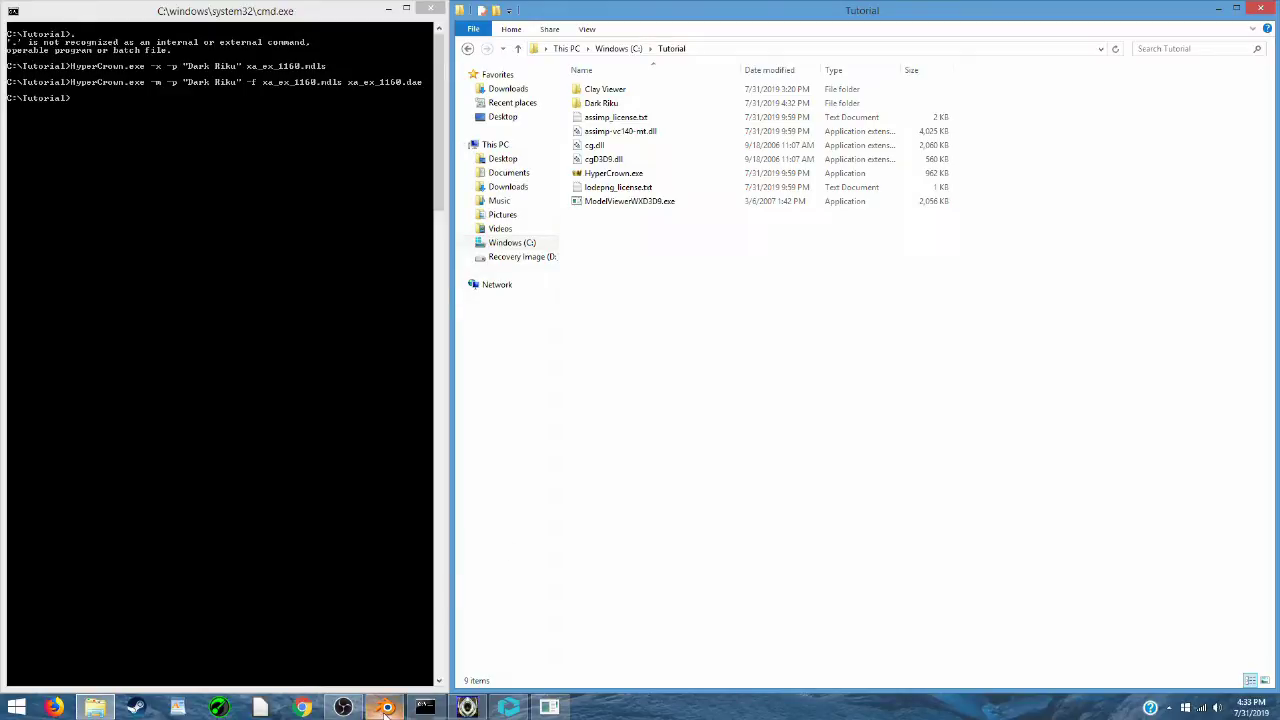
mouse_move(387, 713)
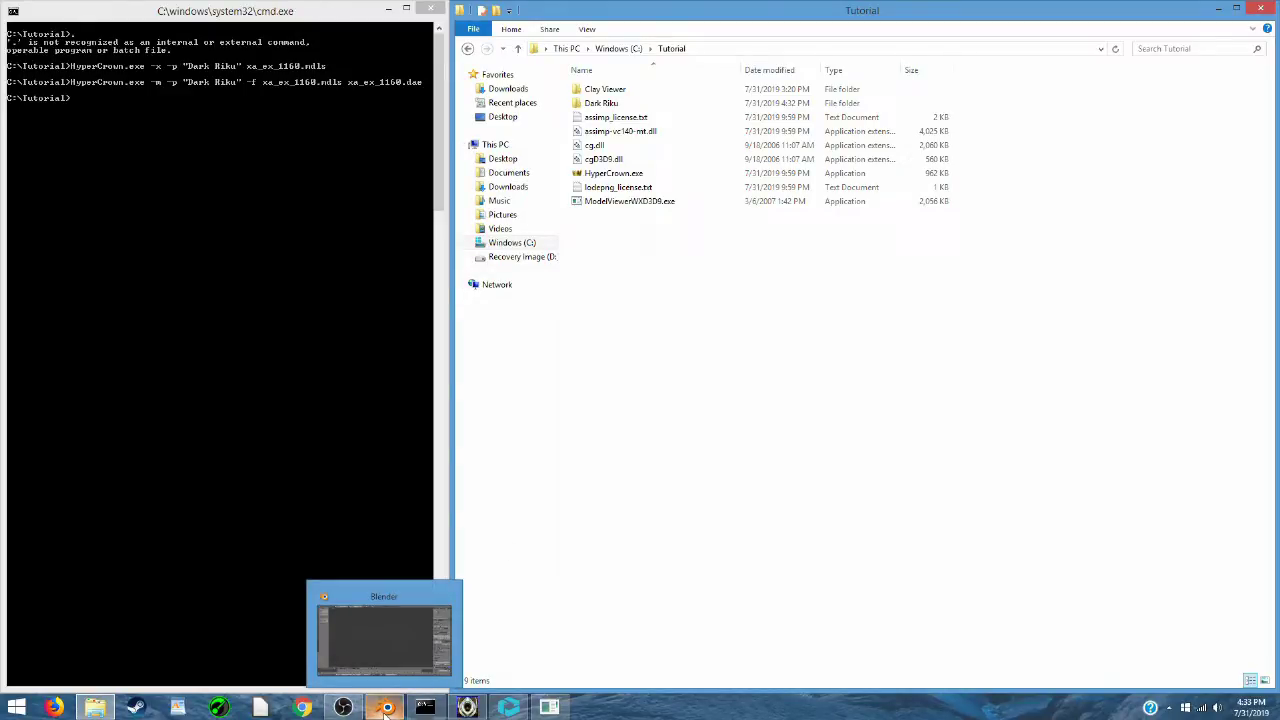
left_click(387, 711)
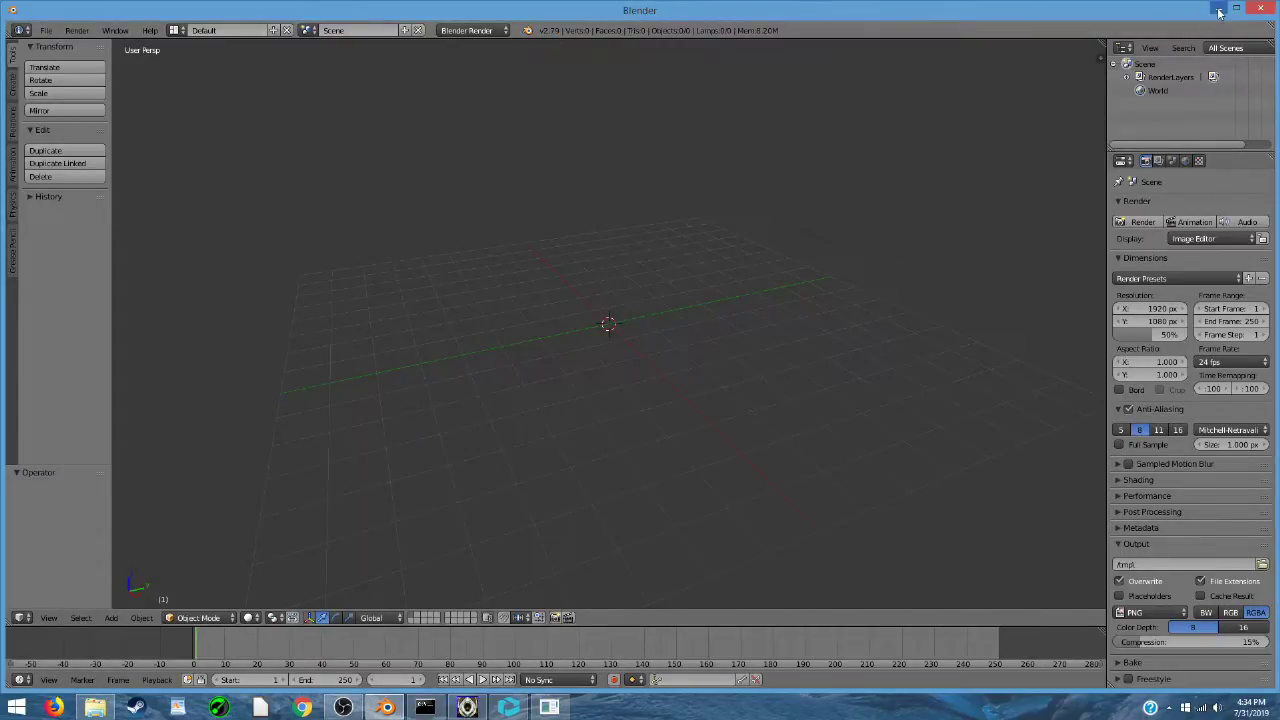
left_click(95, 707)
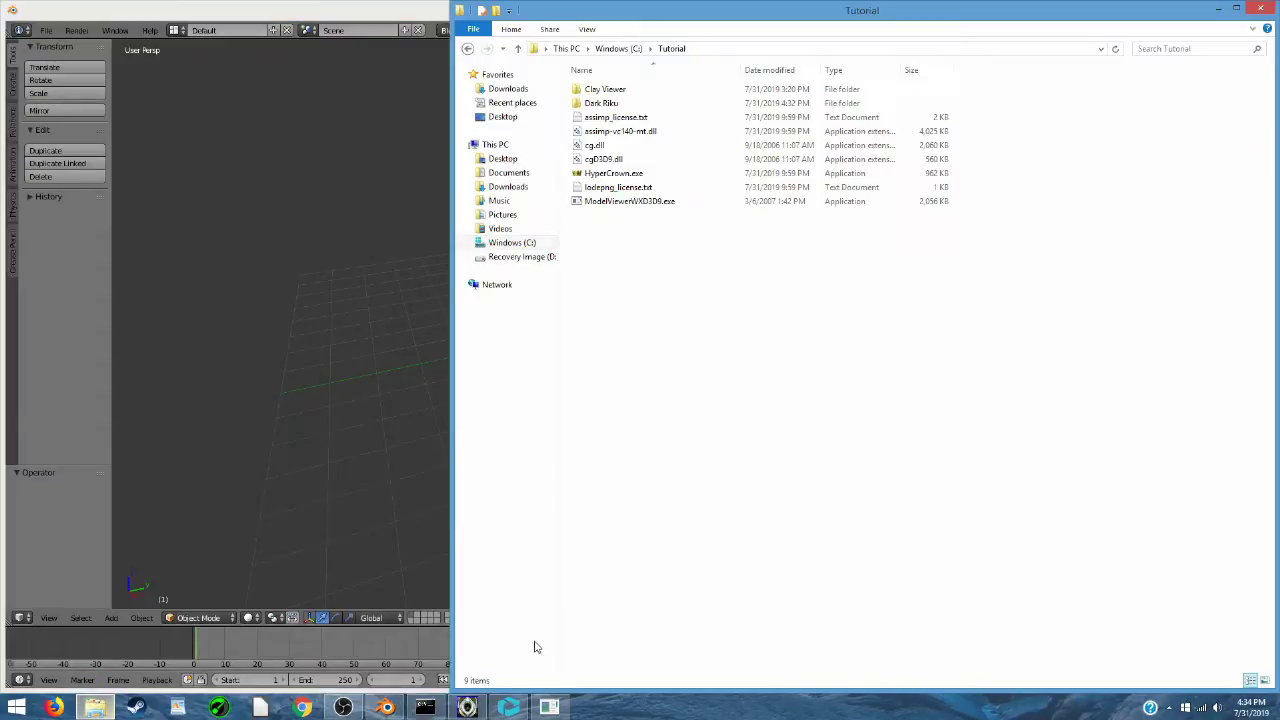
- Bring up the Command Prompt beside File Explorer, open the Dark Riku folder and select xa_ex_1160.mdls
left_click(425, 707)
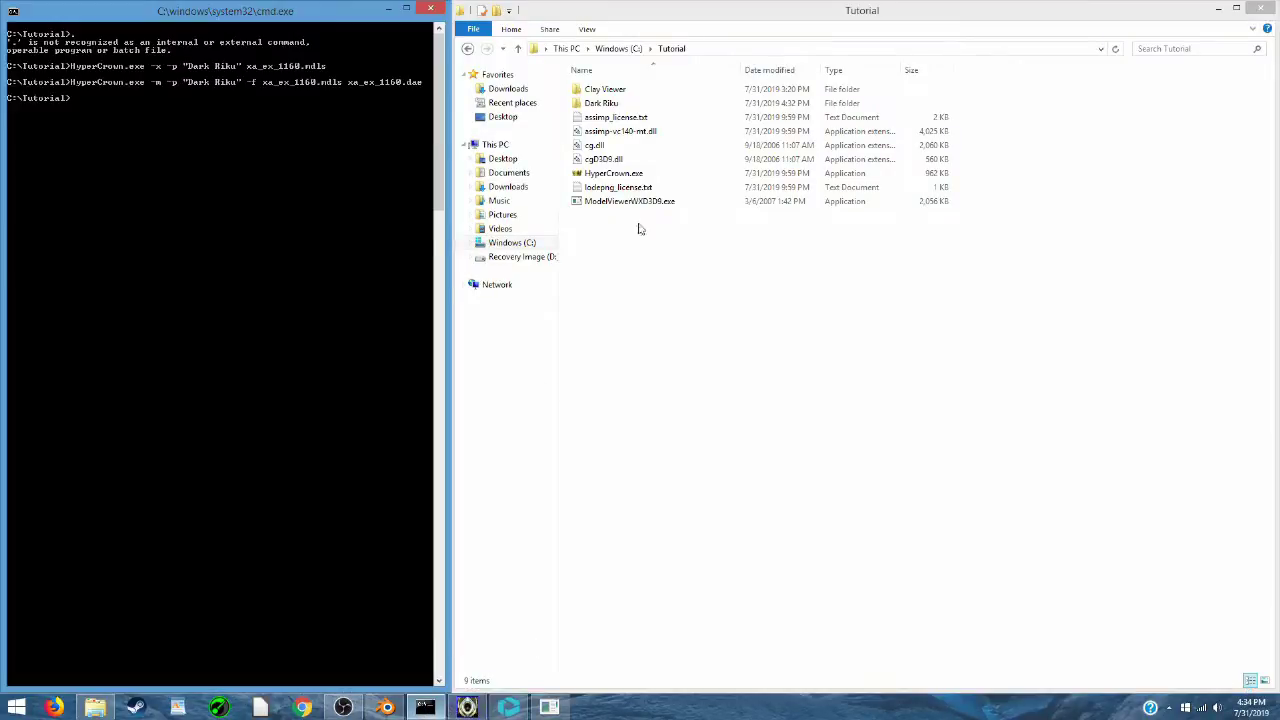
double_click(605, 105)
left_click(610, 114)
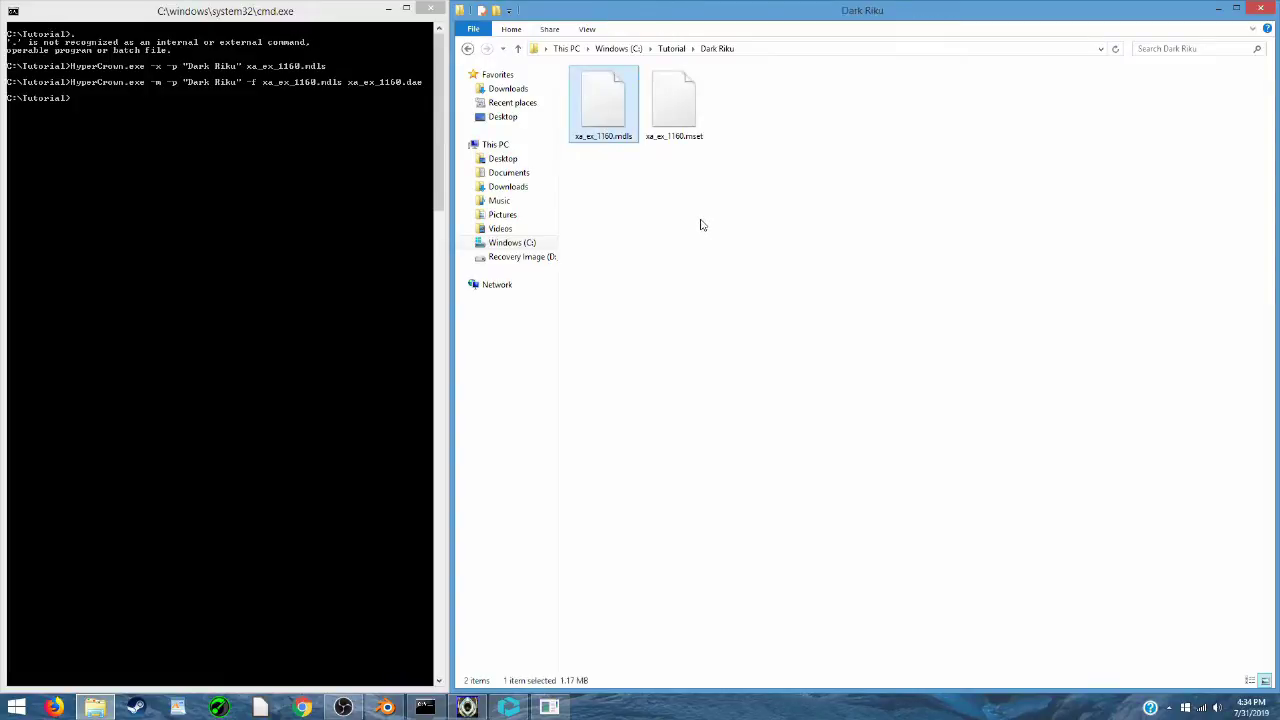
- Extract the model's textures by running HyperCrown.exe -x -p "Dark Riku" xa_ex_1160.mdls in the Command Prompt and dismiss the HyperCrown window
left_click(236, 197)
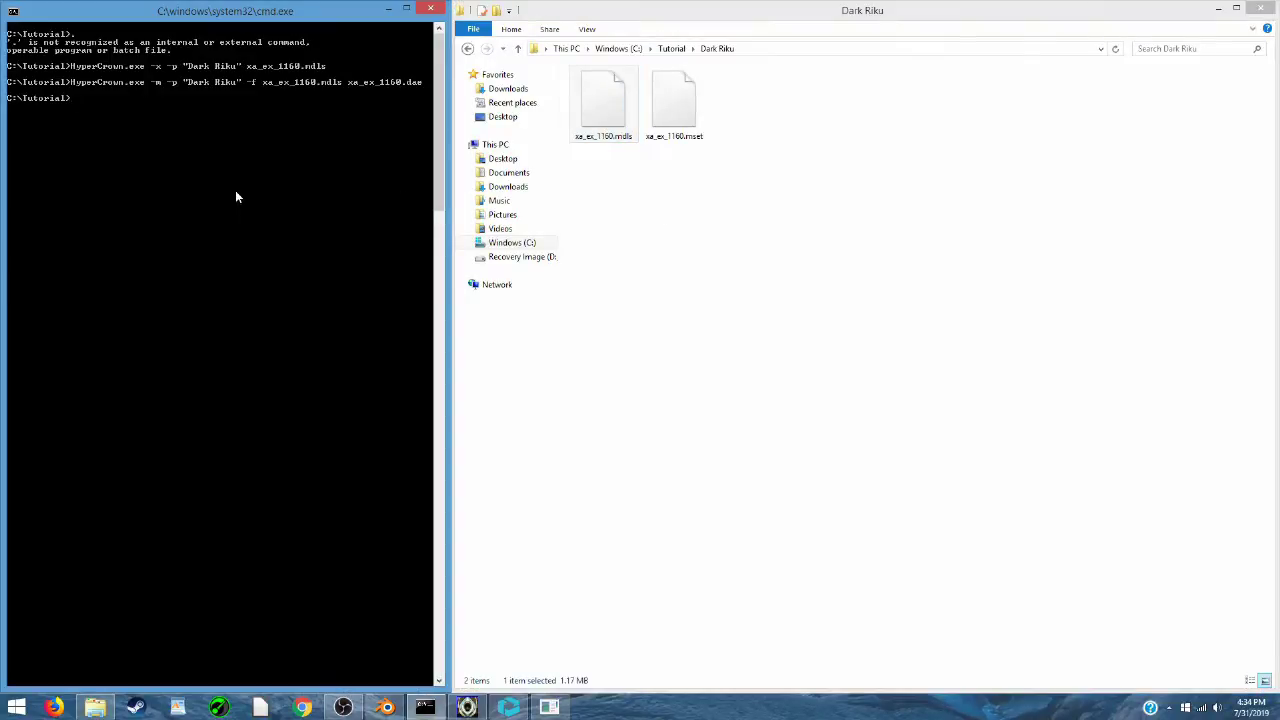
key("Up")
key("Up")
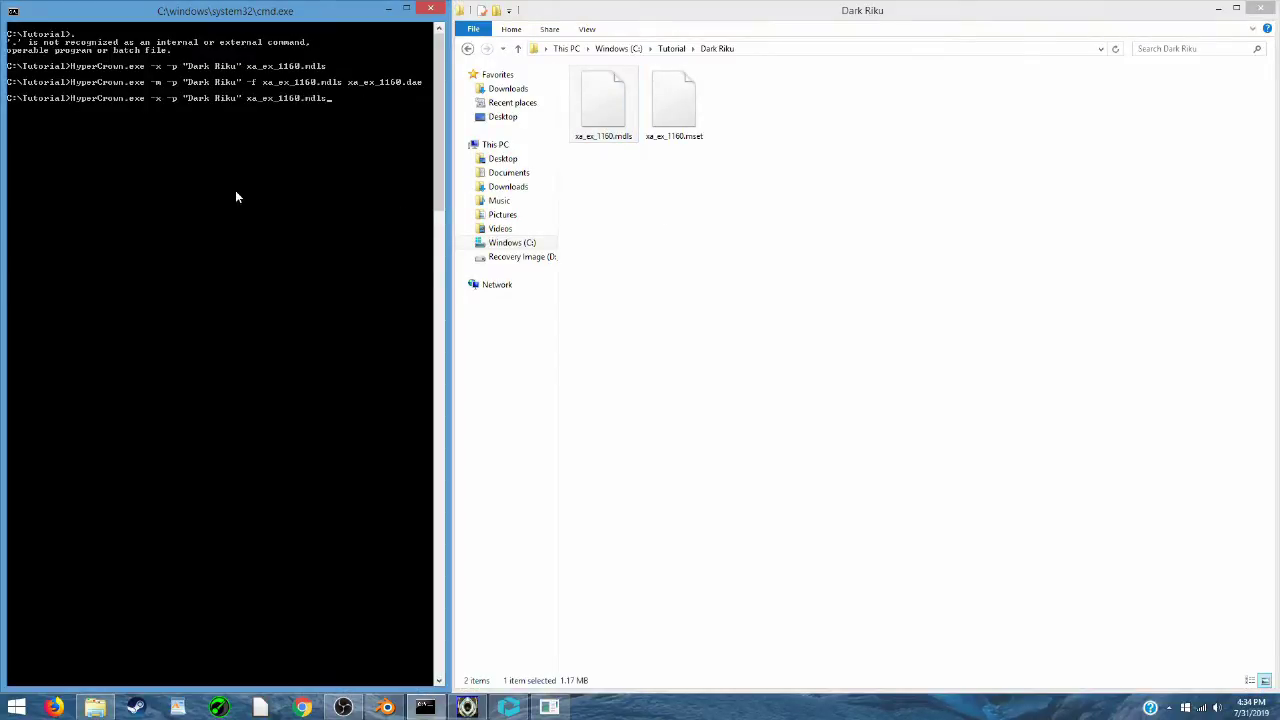
key("Return")
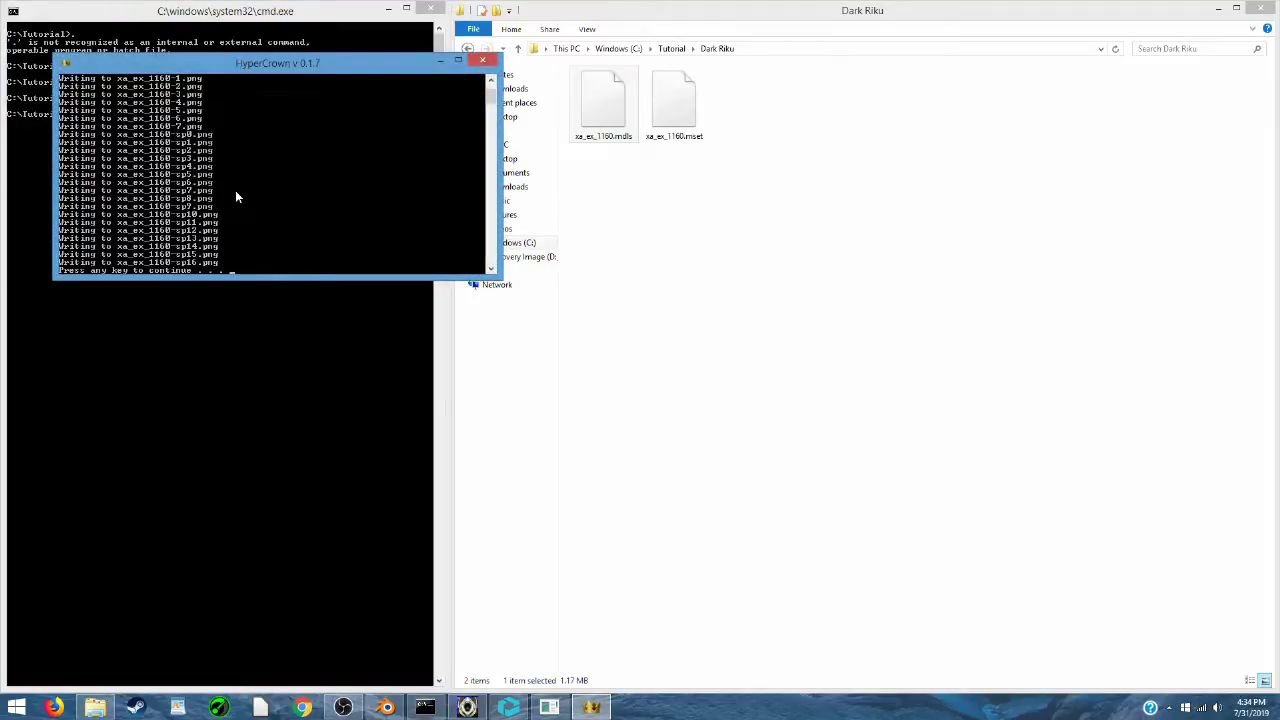
key("Return")
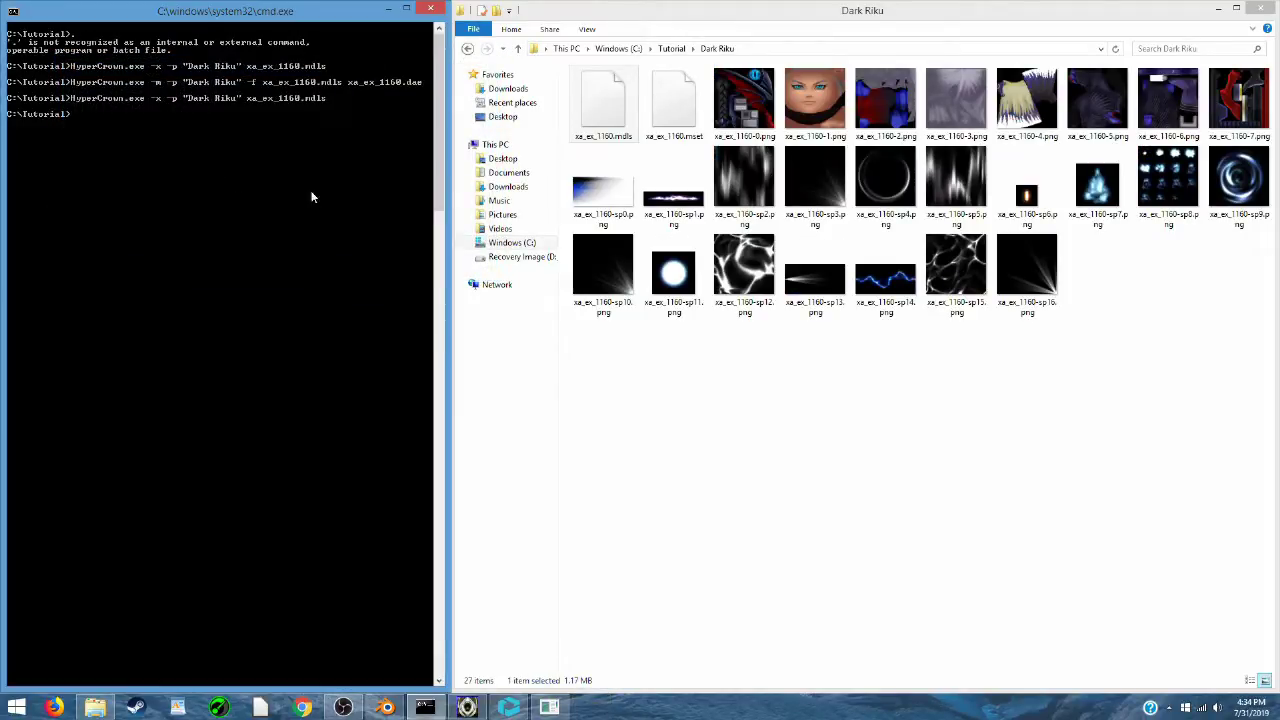
- Delete the effect textures xa_ex_1160-sp0.png through xa_ex_1160-sp16.png from the Dark Riku folder
left_click(743, 100)
left_click(1167, 100, "shift")
left_click(1185, 215, "ctrl")
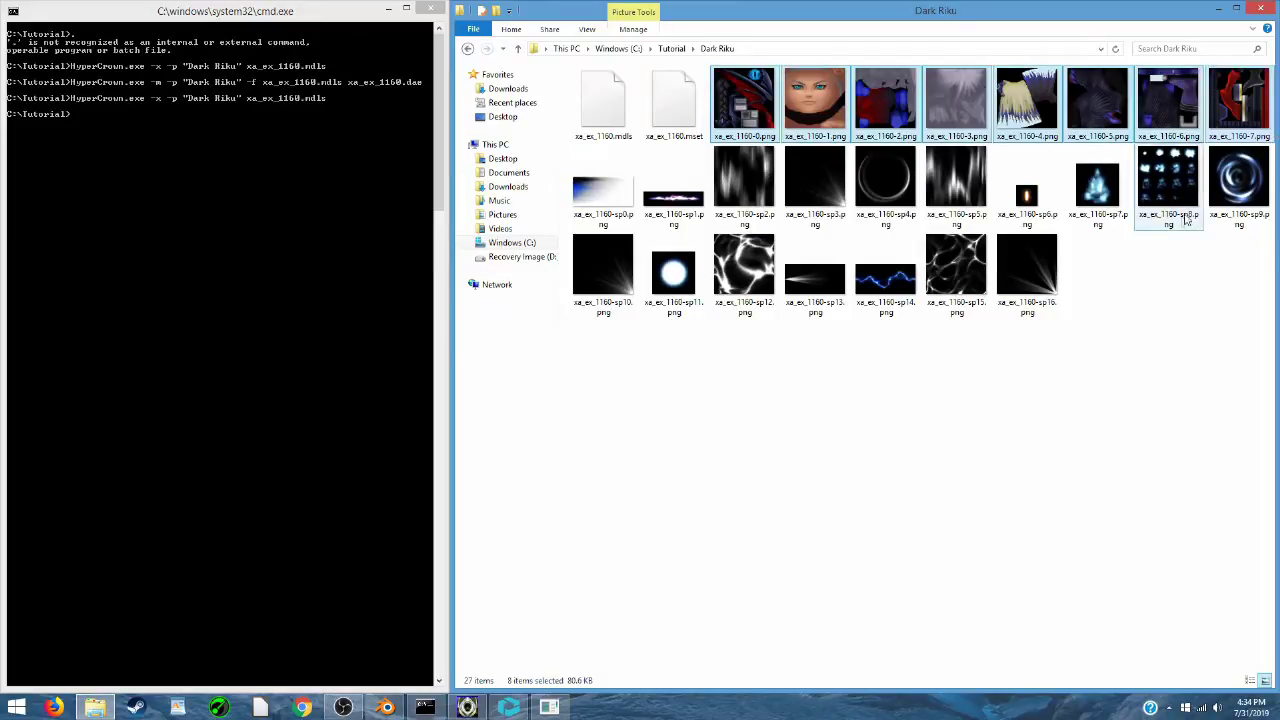
left_click(590, 188)
left_click(1093, 295, "shift")
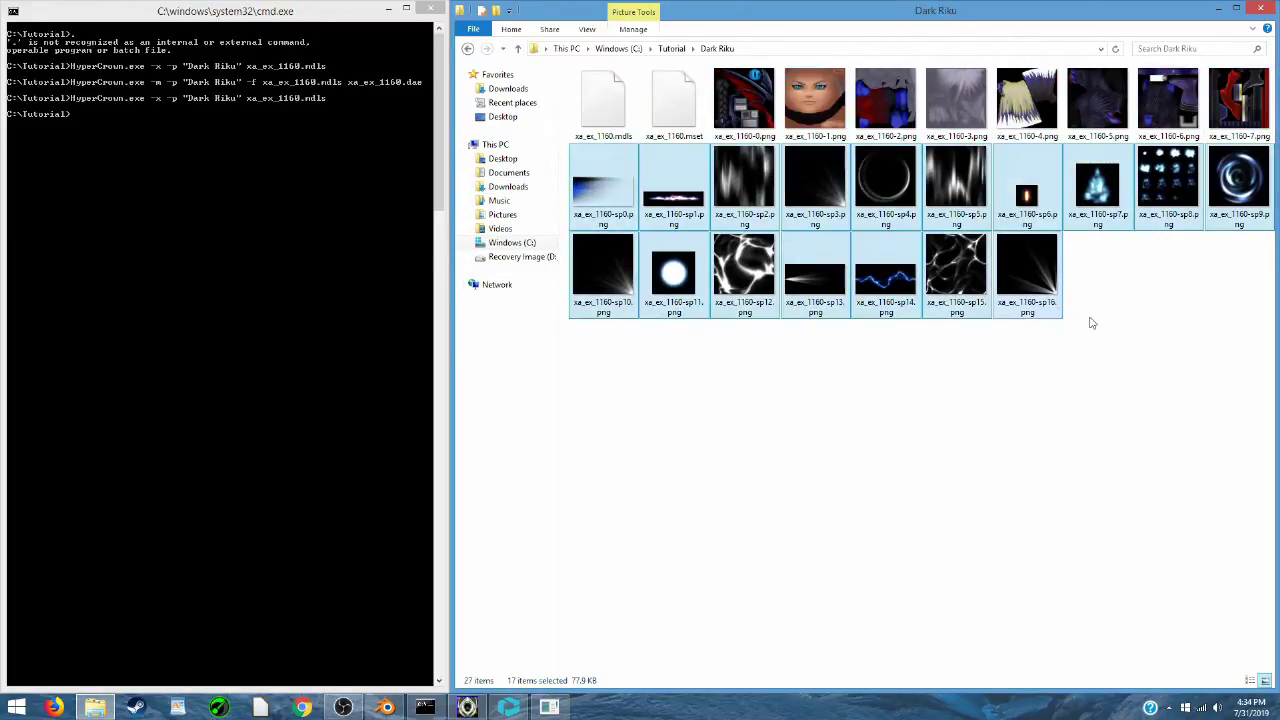
key("Delete")
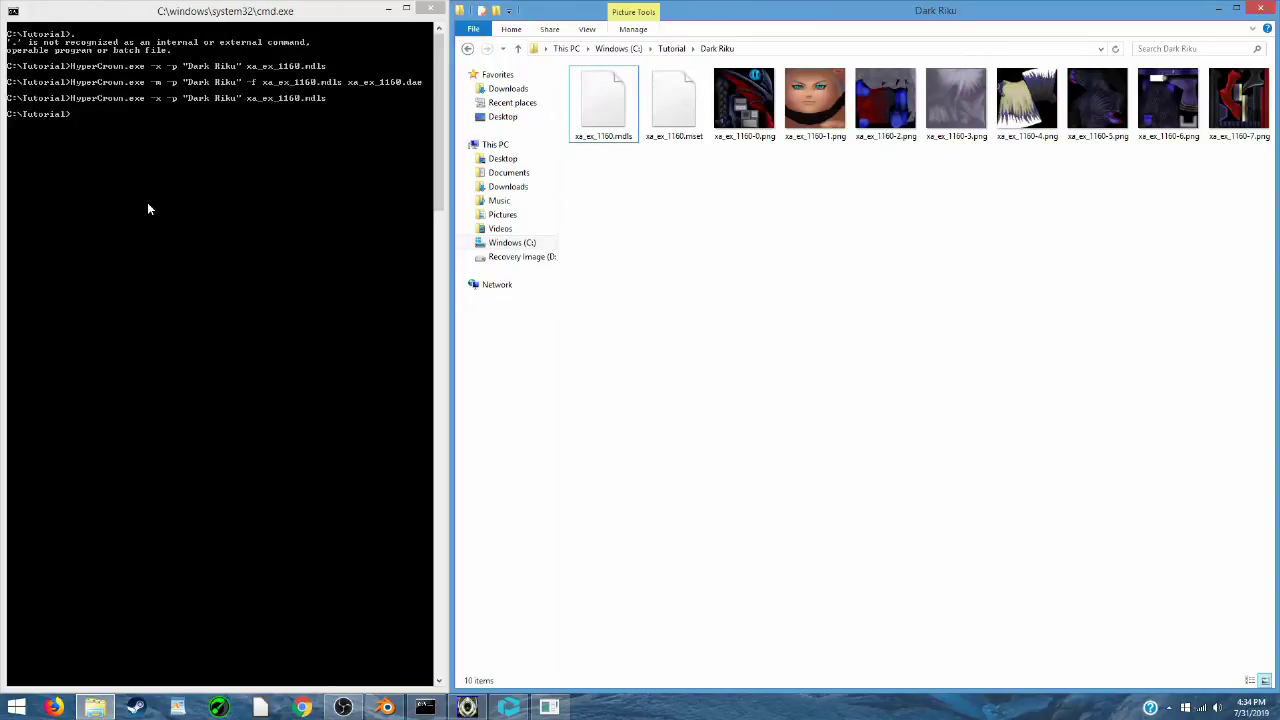
- Convert the model to Collada by running HyperCrown.exe -m -p "Dark Riku" -f xa_ex_1160.mdls xa_ex_1160.dae, and dismiss the HyperCrown window
left_click(194, 202)
key("Up")
key("Escape")
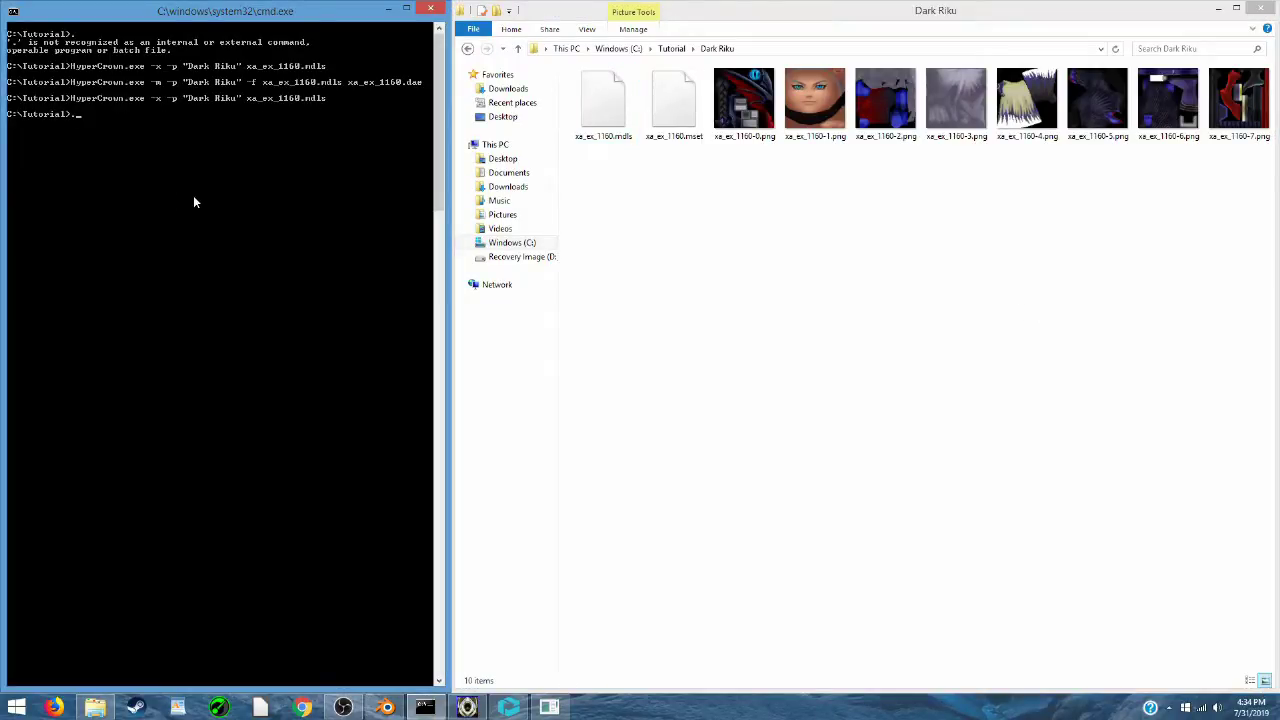
key("Up")
key("Up")
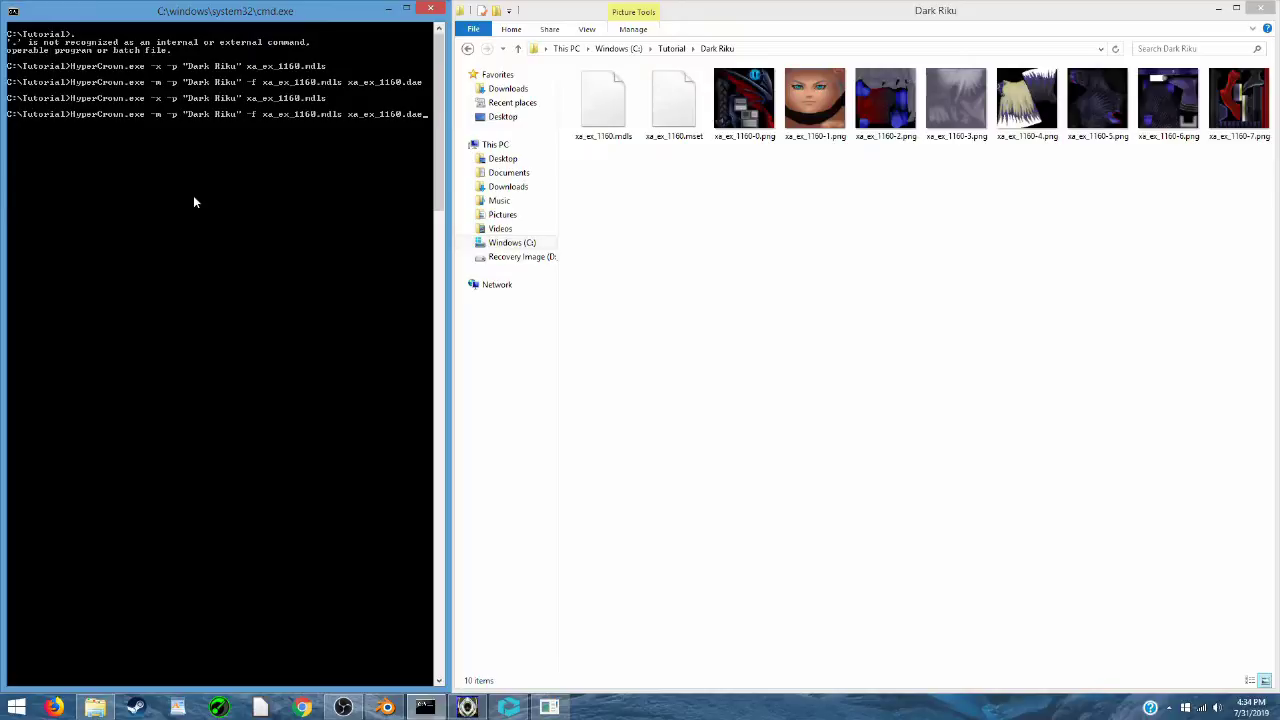
key("Return")
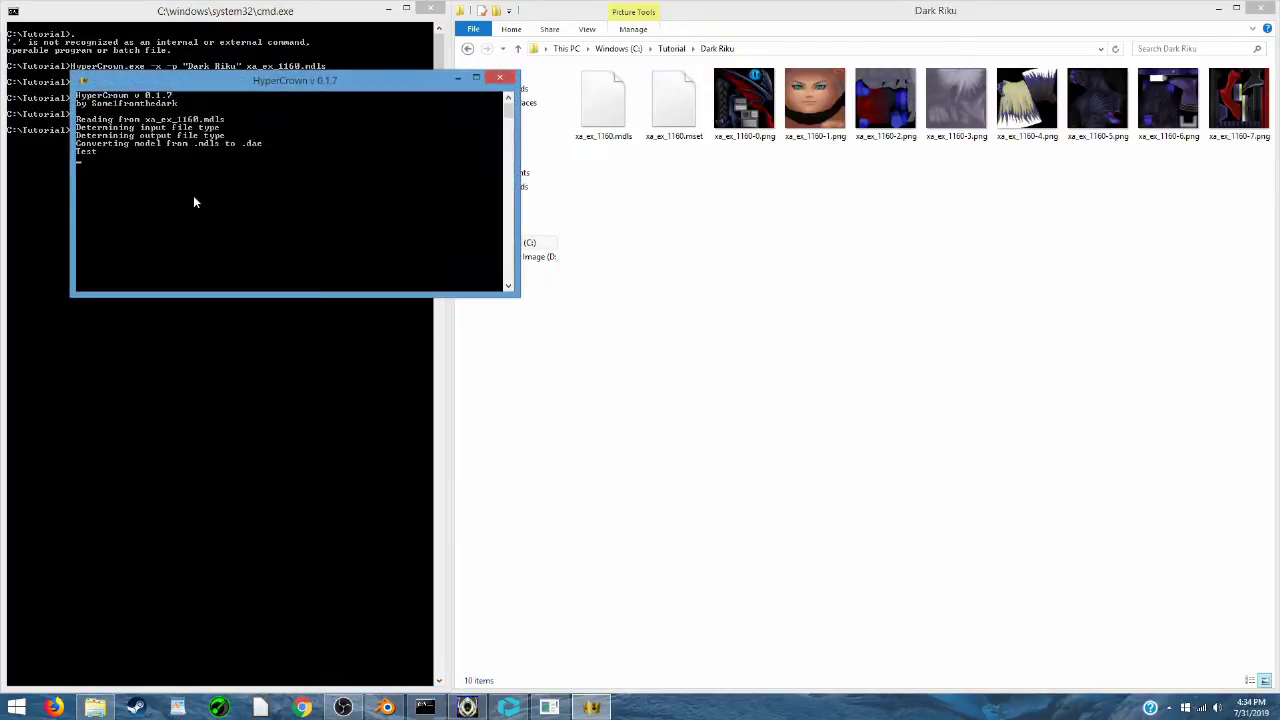
key("Return")
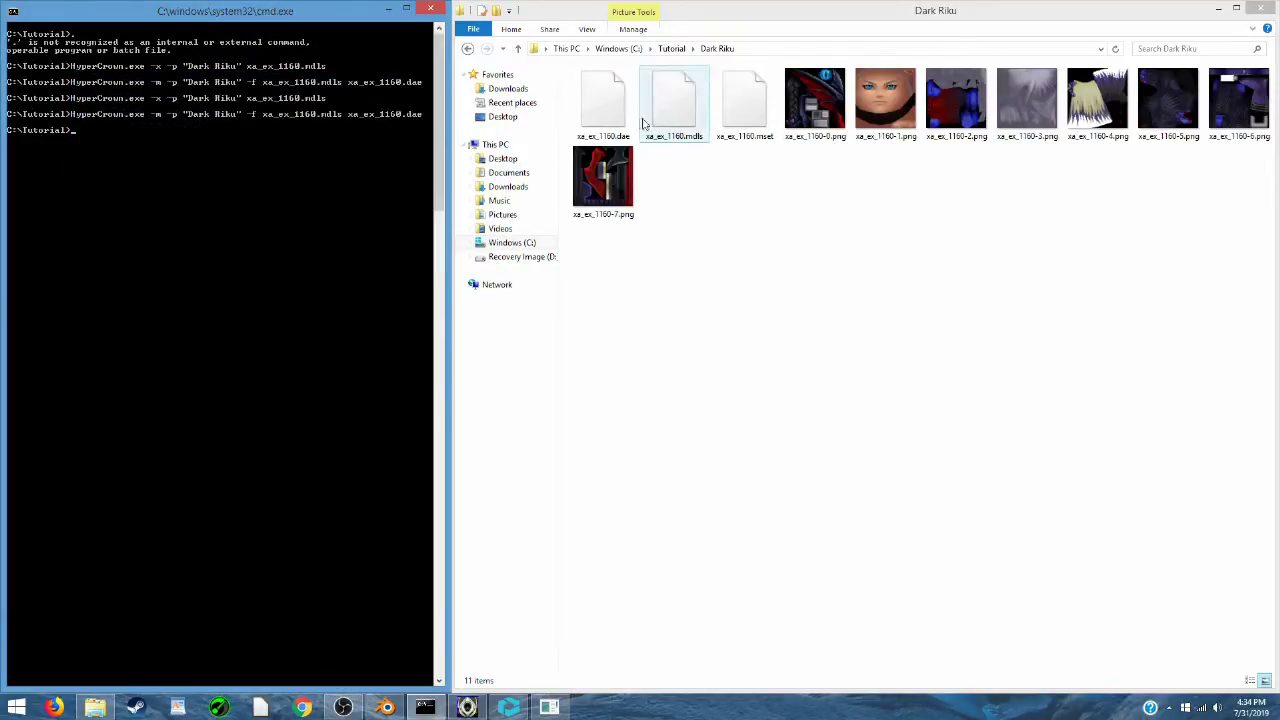
- Switch to Blender and import xa_ex_1160.dae from the Dark Riku folder as a Collada file
left_click(612, 112)
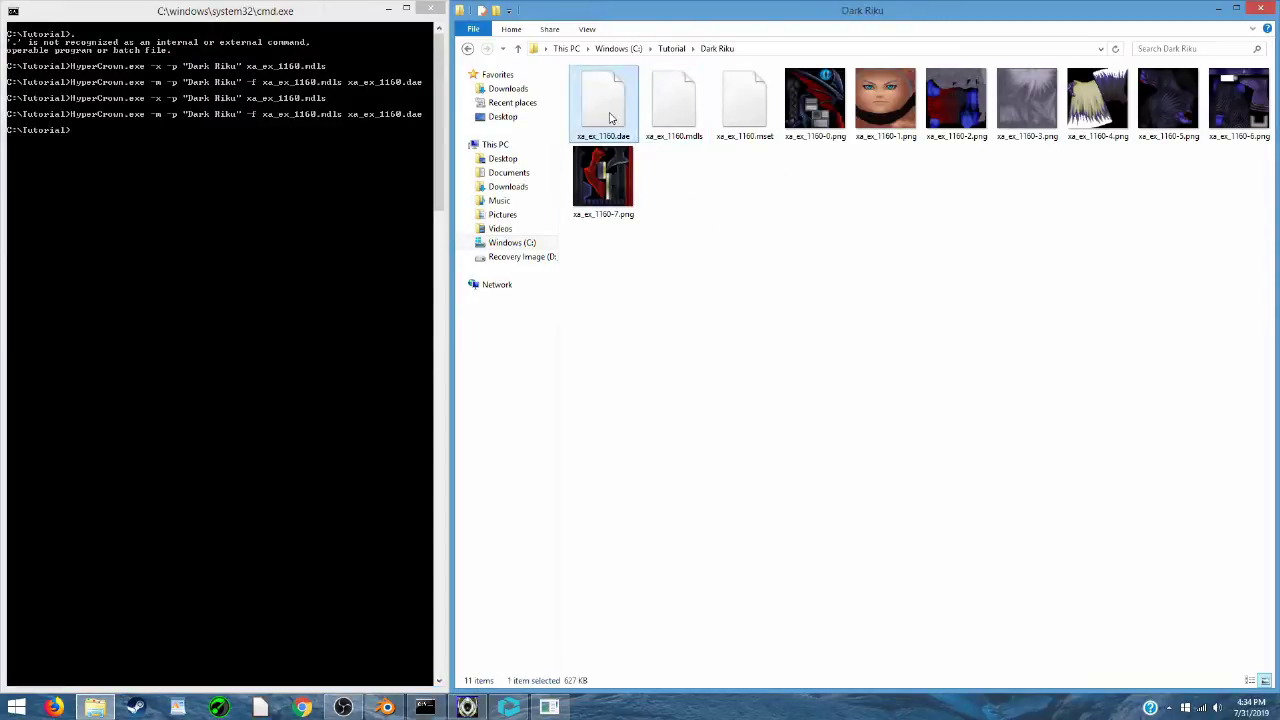
left_click(386, 707)
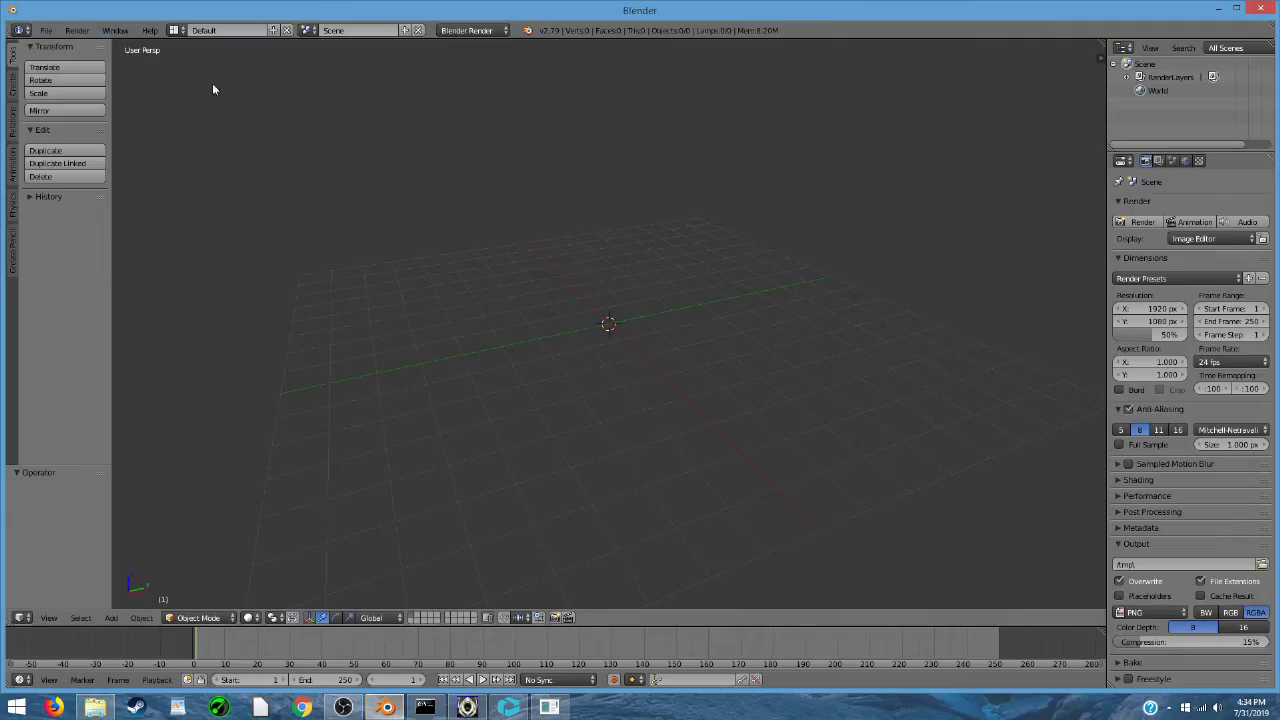
left_click(46, 30)
mouse_move(86, 284)
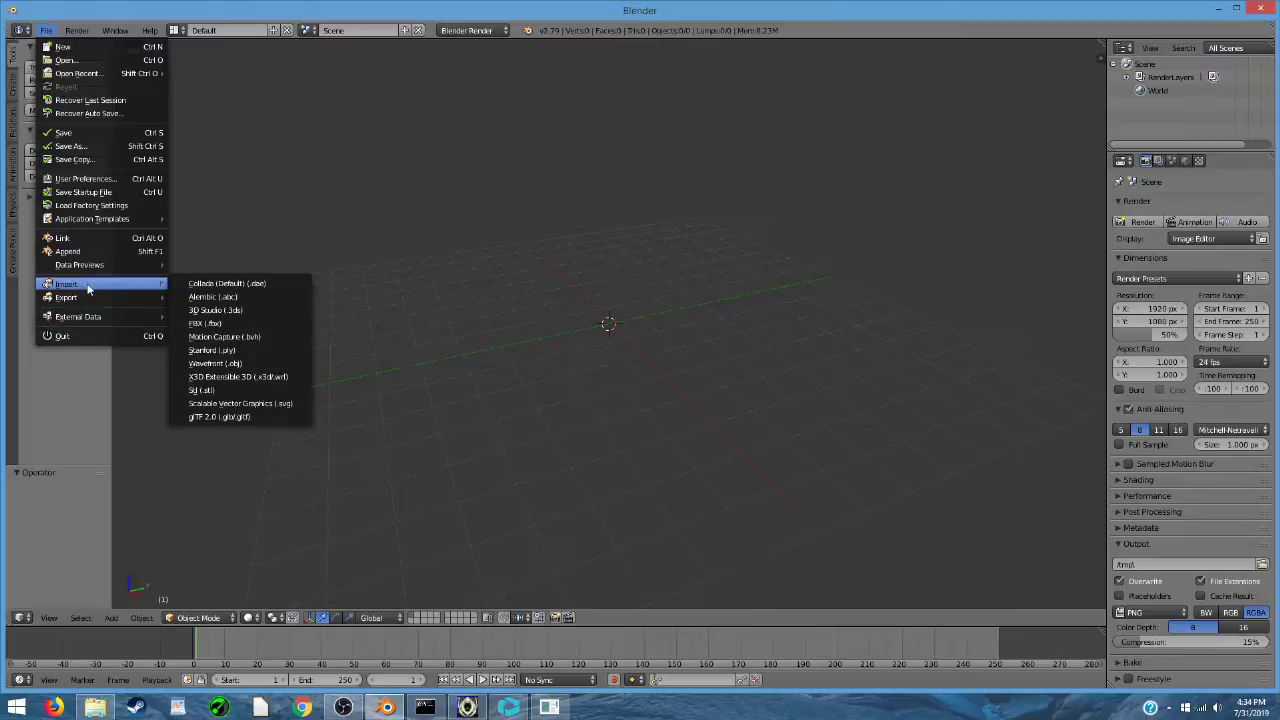
left_click(228, 284)
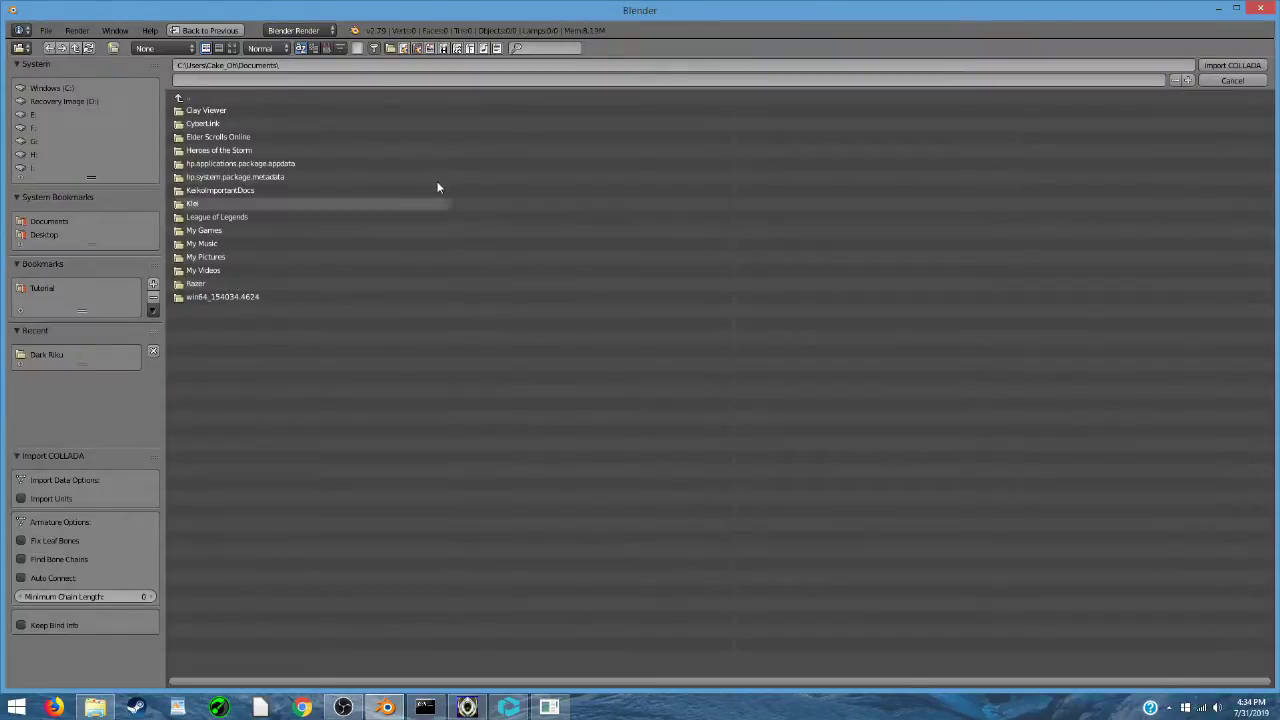
left_click(49, 355)
double_click(222, 109)
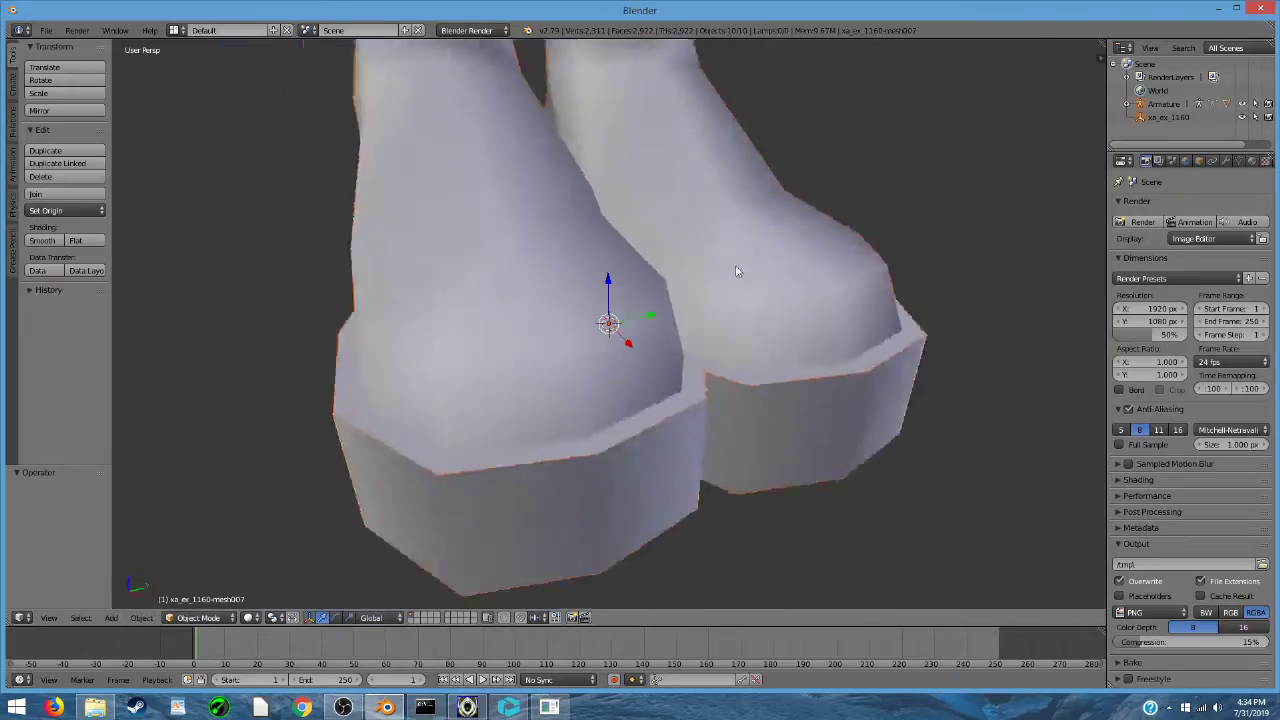
- Show the whole imported character with the viewport shading set to Texture
scroll(736, 271, "down", 12)
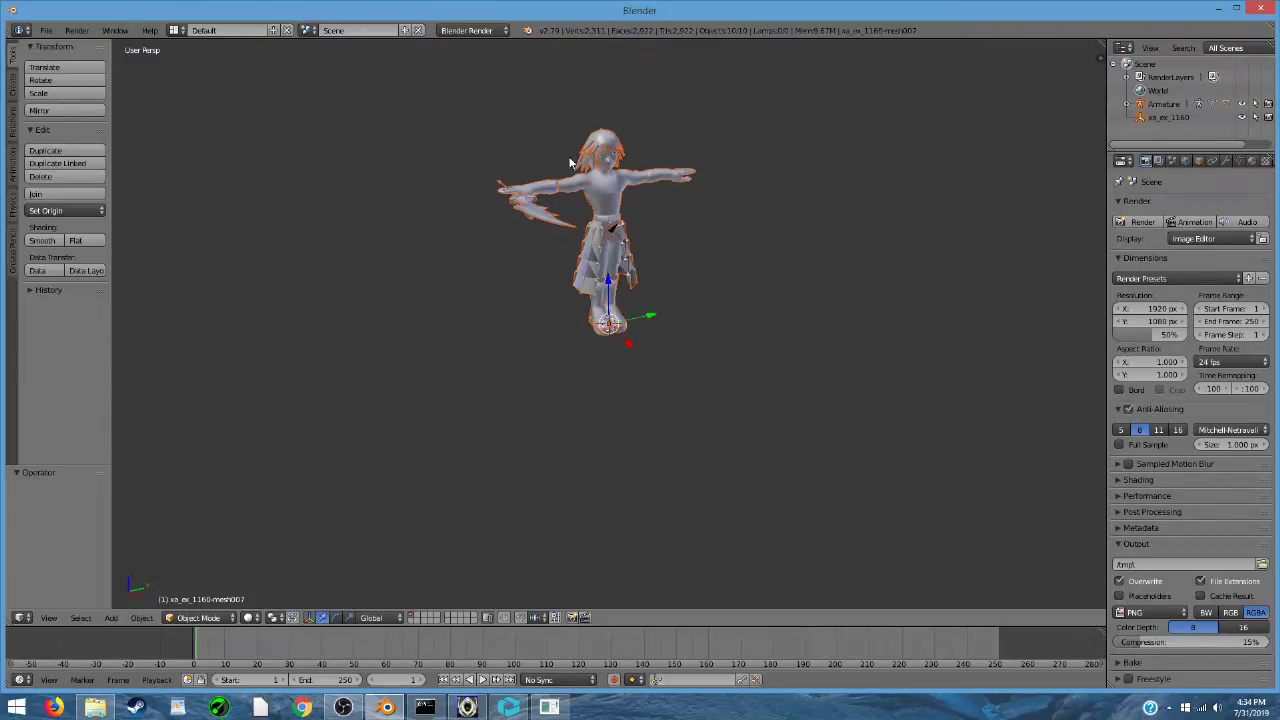
left_click(251, 618)
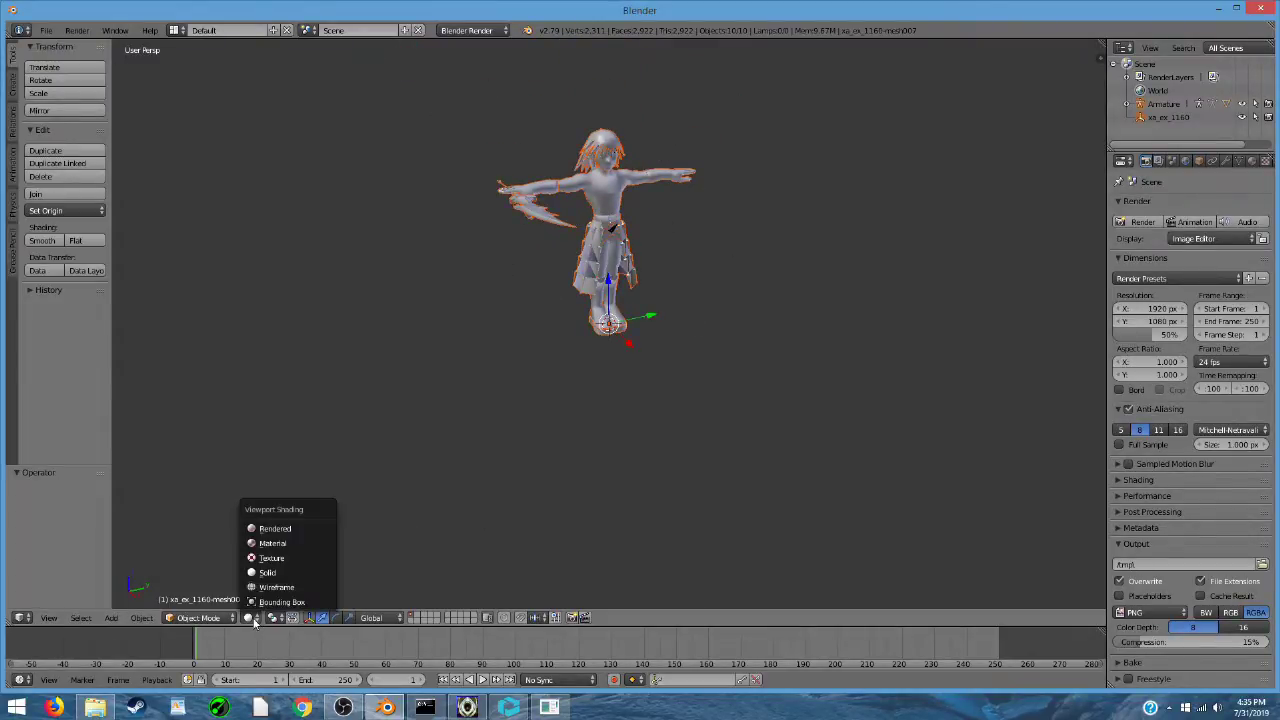
left_click(268, 557)
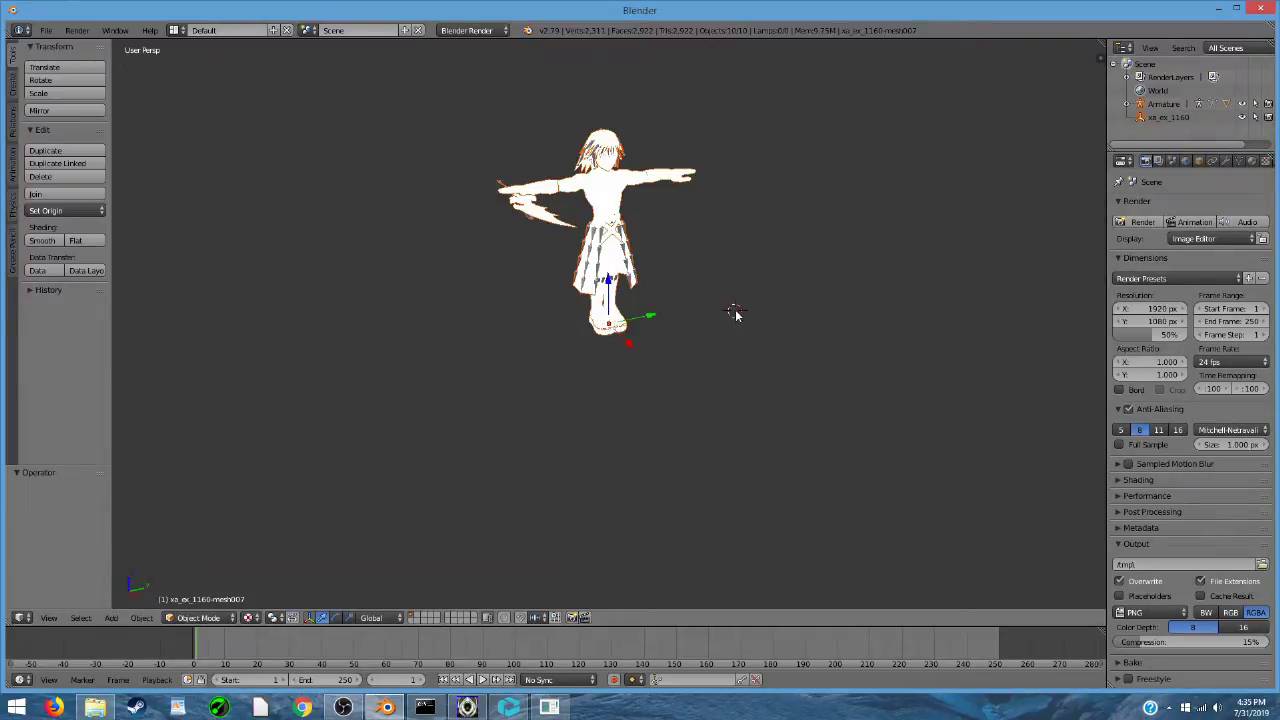
- Expand the Armature in the Outliner and inspect its armature data and first xa_ex_1160 mesh
left_click(1127, 104)
scroll(1135, 112, "down", 1)
left_click(1178, 108)
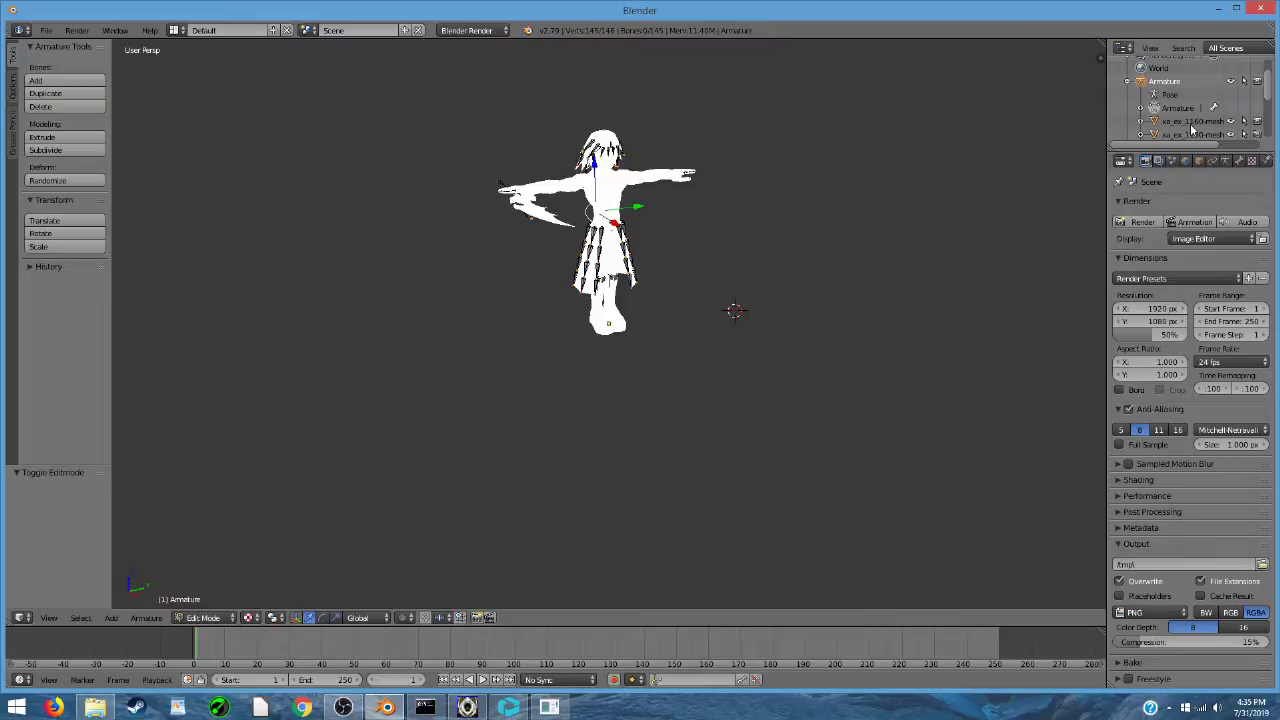
left_click(1192, 123)
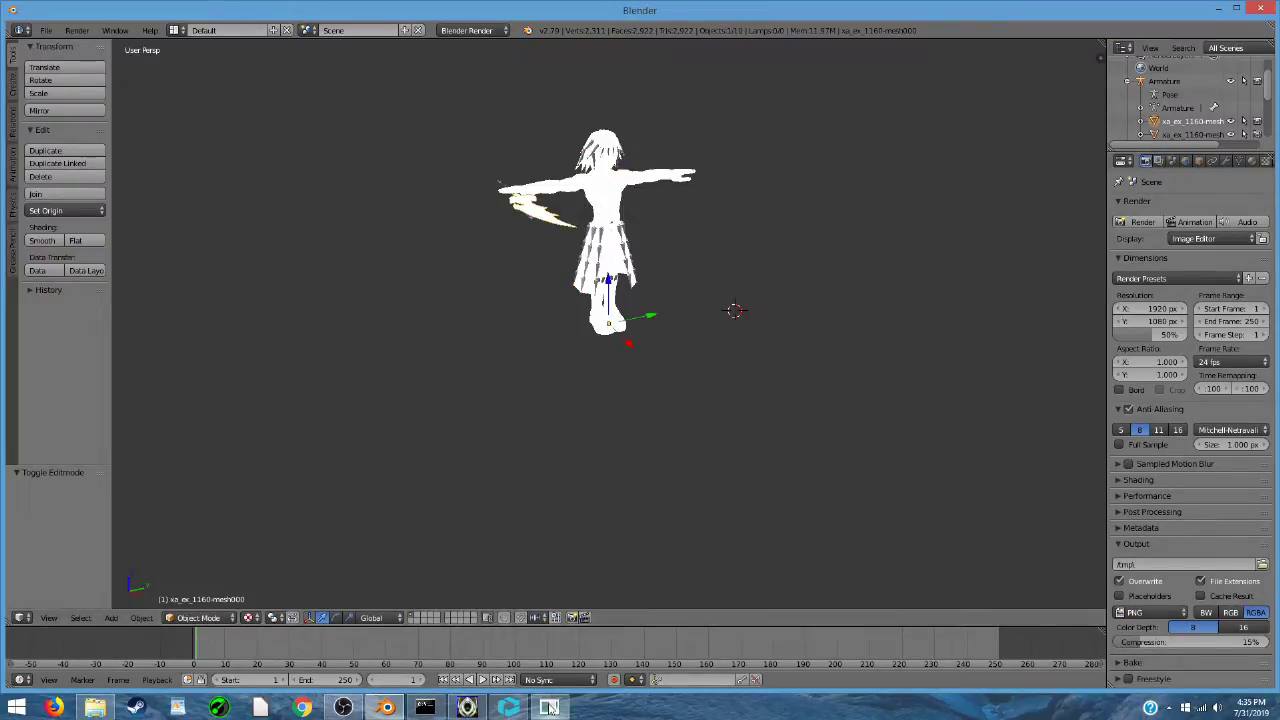
- Switch to Noesis, preview xa_ex_1160.mdls for comparison, and return to Blender
left_click(467, 707)
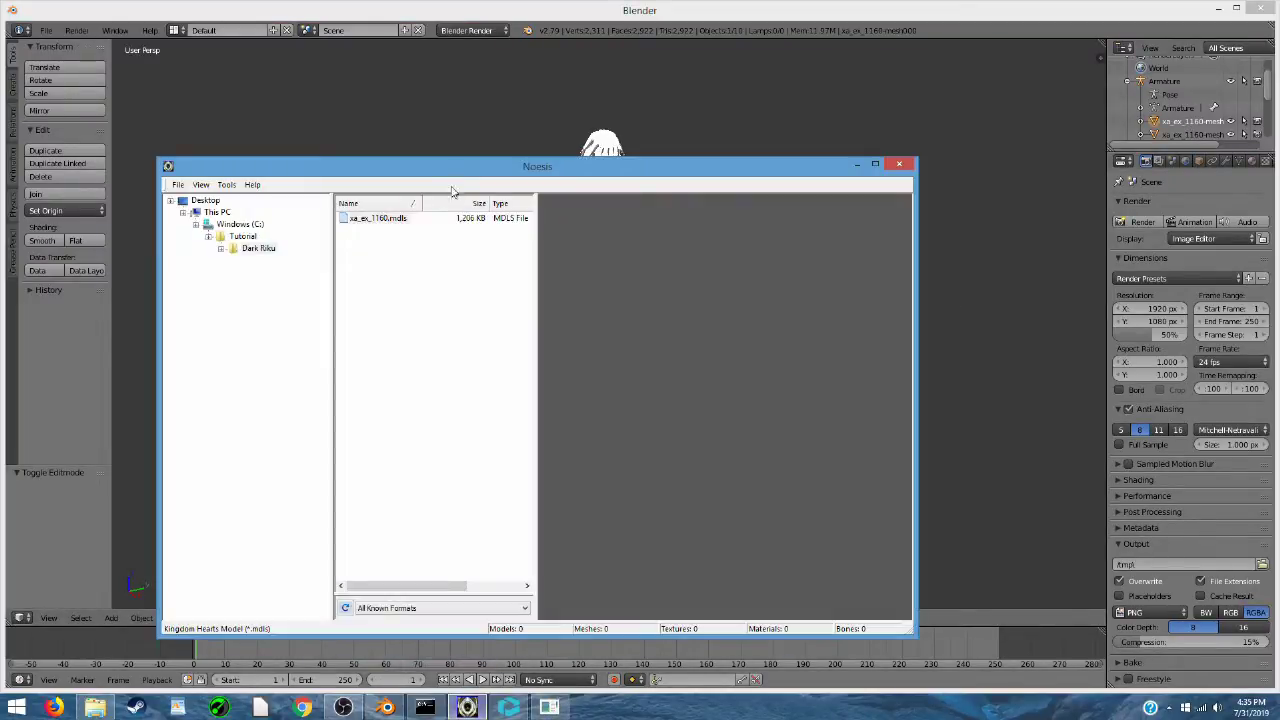
left_click(390, 218)
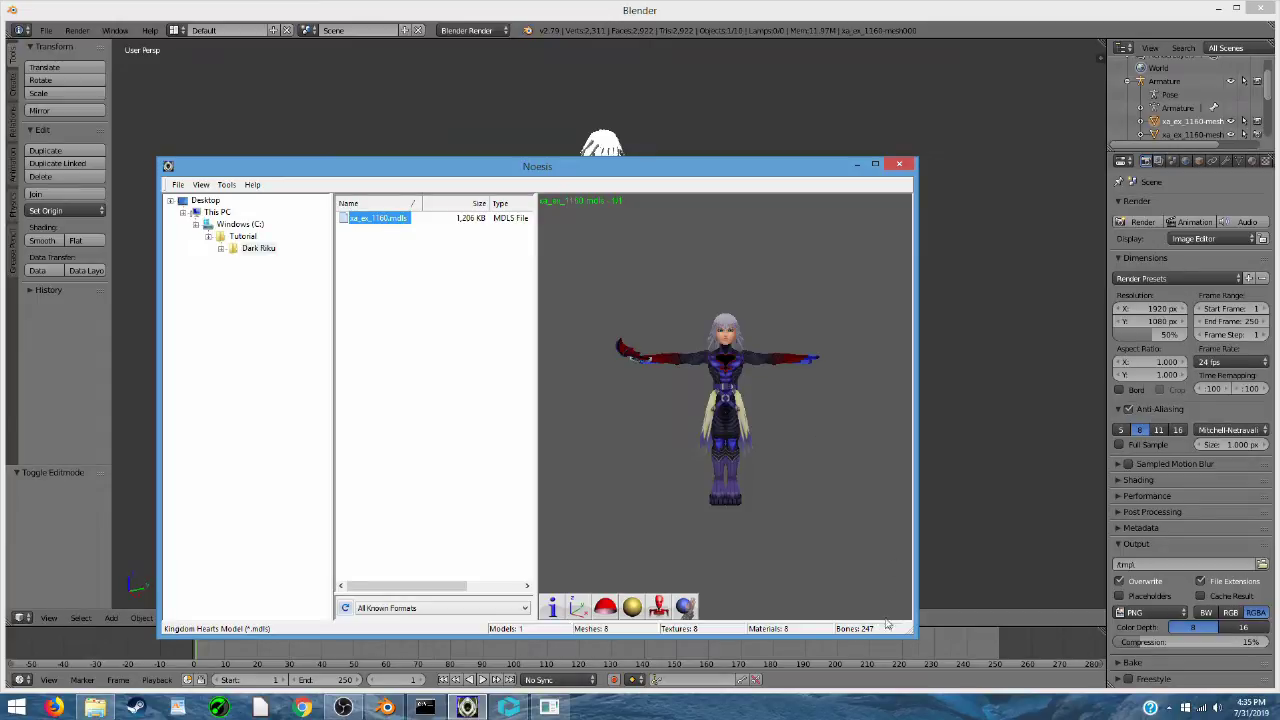
left_click(855, 167)
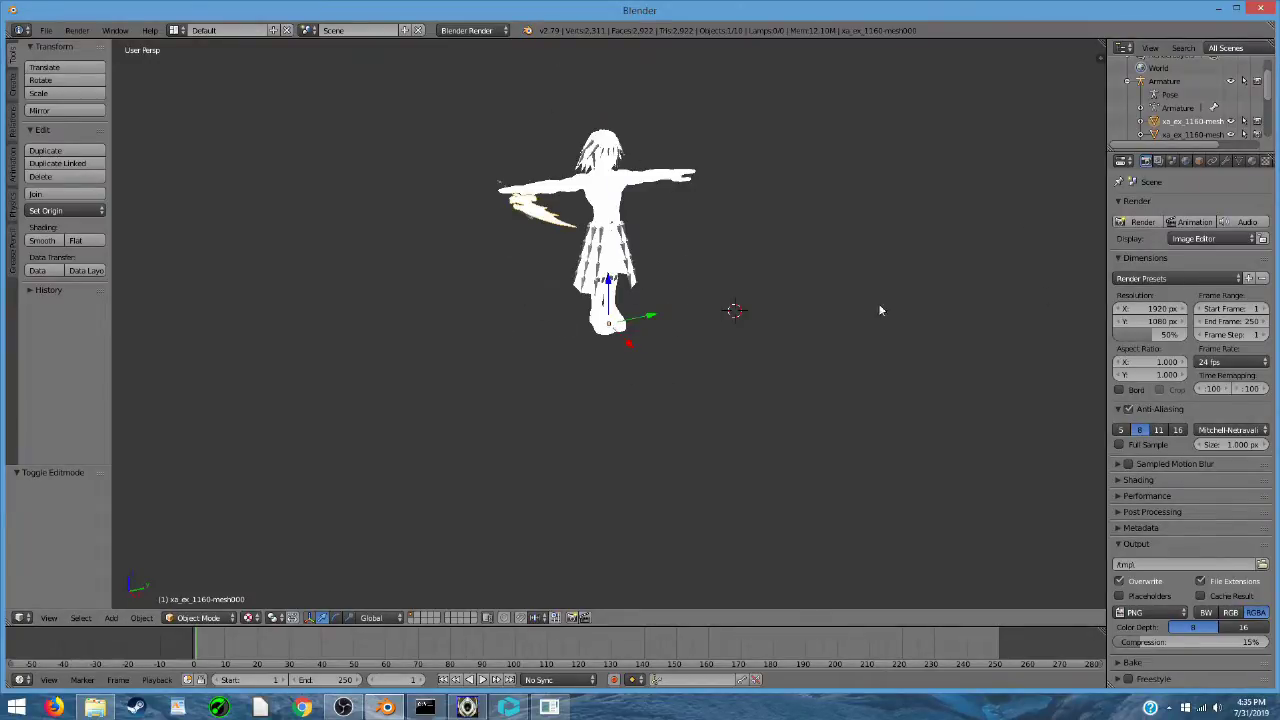
- Discard the imported character by starting a new Blender scene from the startup file
key("ctrl+n")
left_click(814, 335)
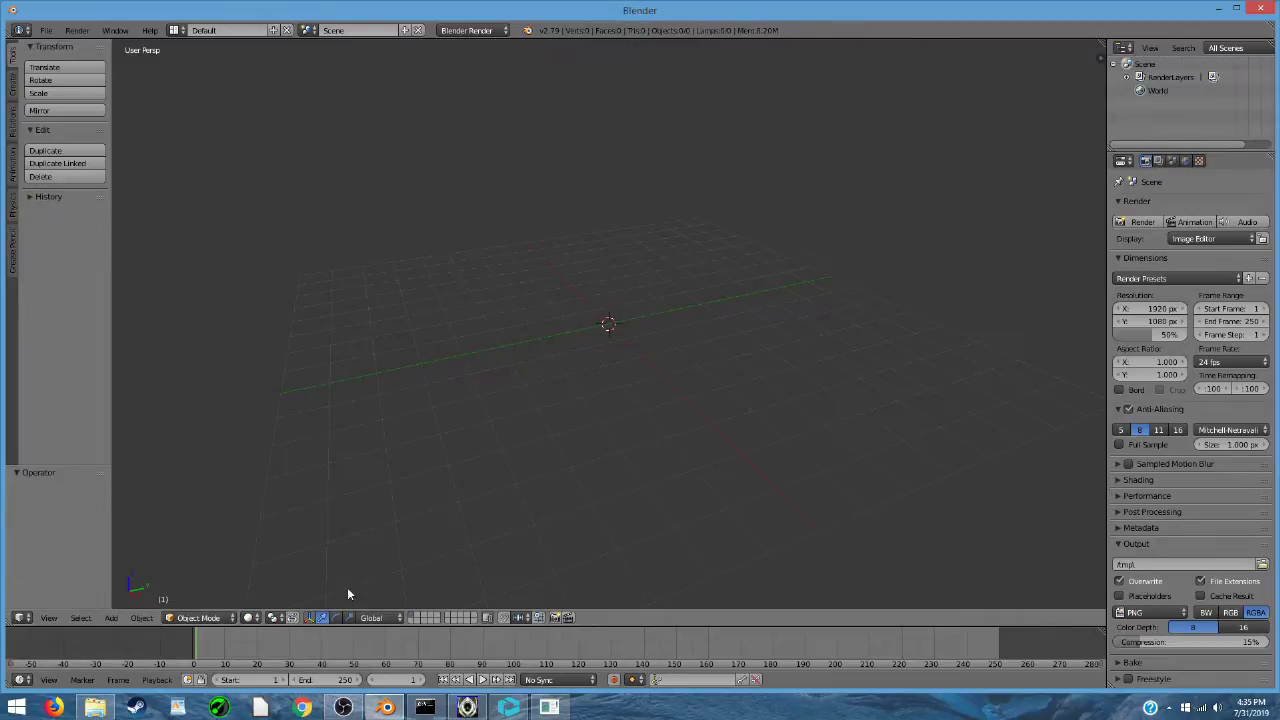
- Switch to Clay Viewer, minimize ModelViewerWX and Blender, and bring the Dark Riku folder window forward
left_click(508, 707)
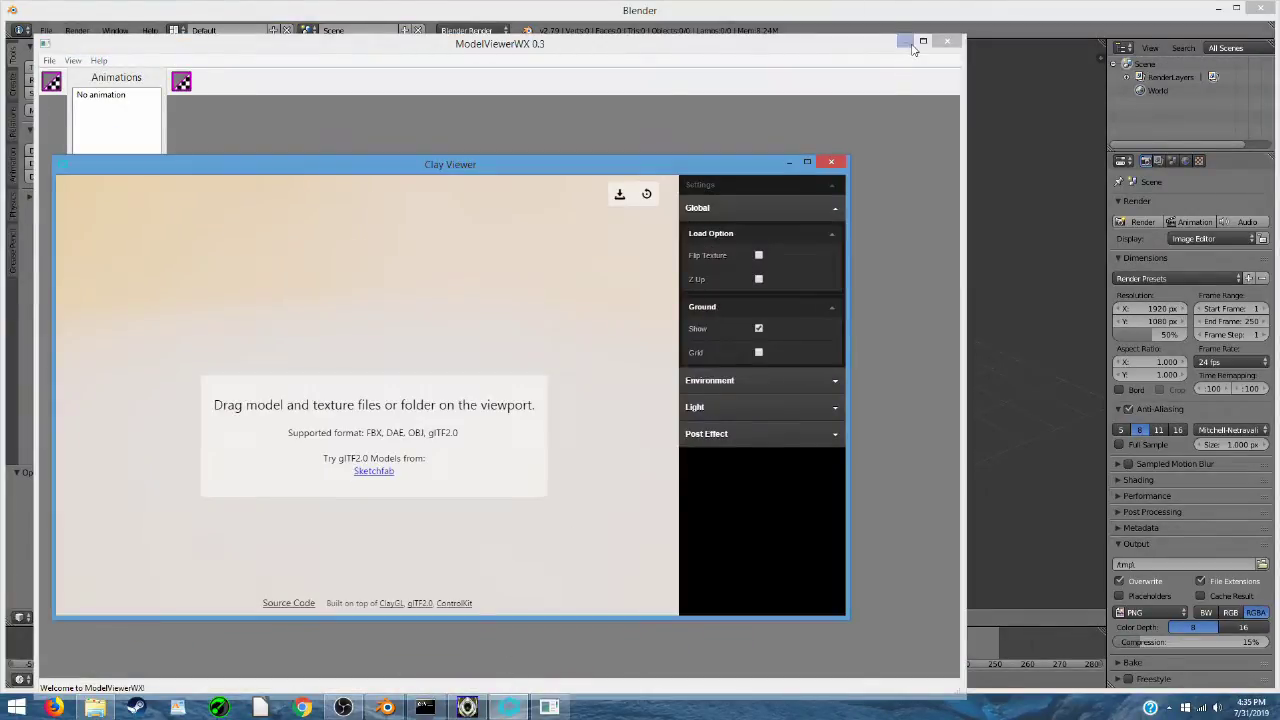
left_click(905, 41)
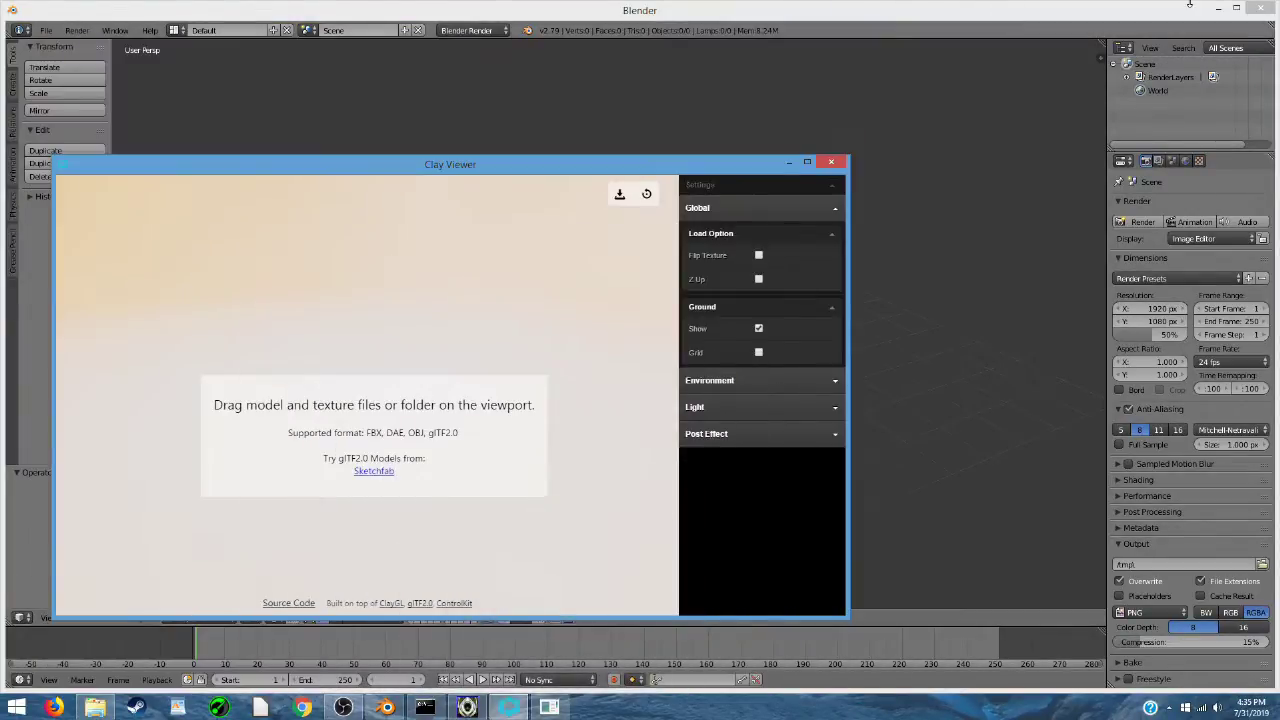
left_click(1218, 7)
left_click(1054, 229)
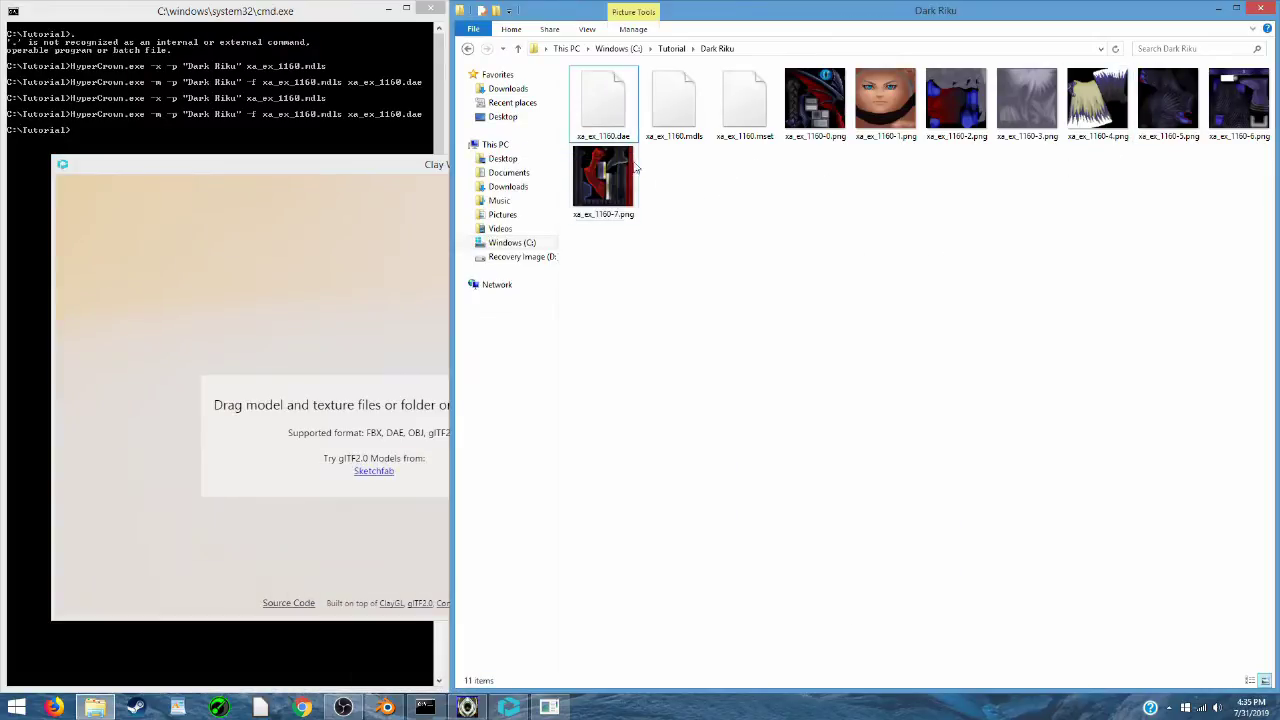
- Load xa_ex_1160.dae together with the textures xa_ex_1160-0.png to xa_ex_1160-7.png into Clay Viewer and bring its window forward
left_click(606, 110)
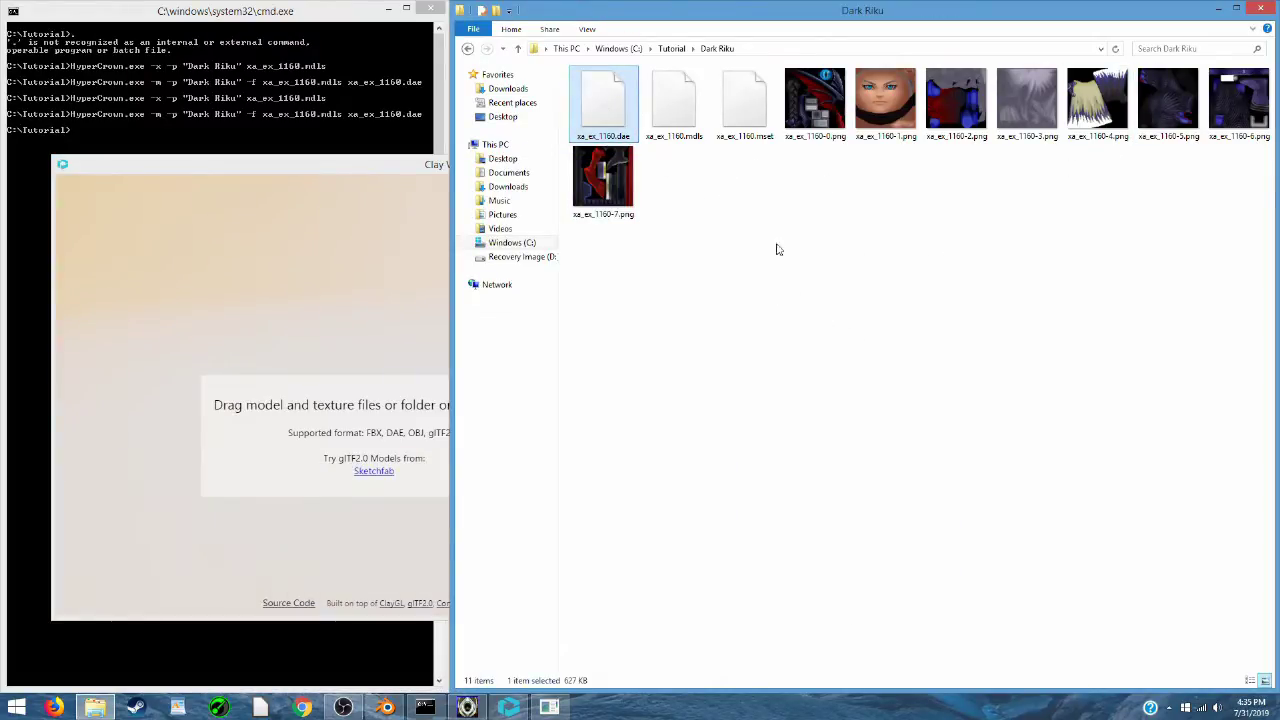
left_click(820, 105, "ctrl")
left_click(620, 196, "ctrl+shift")
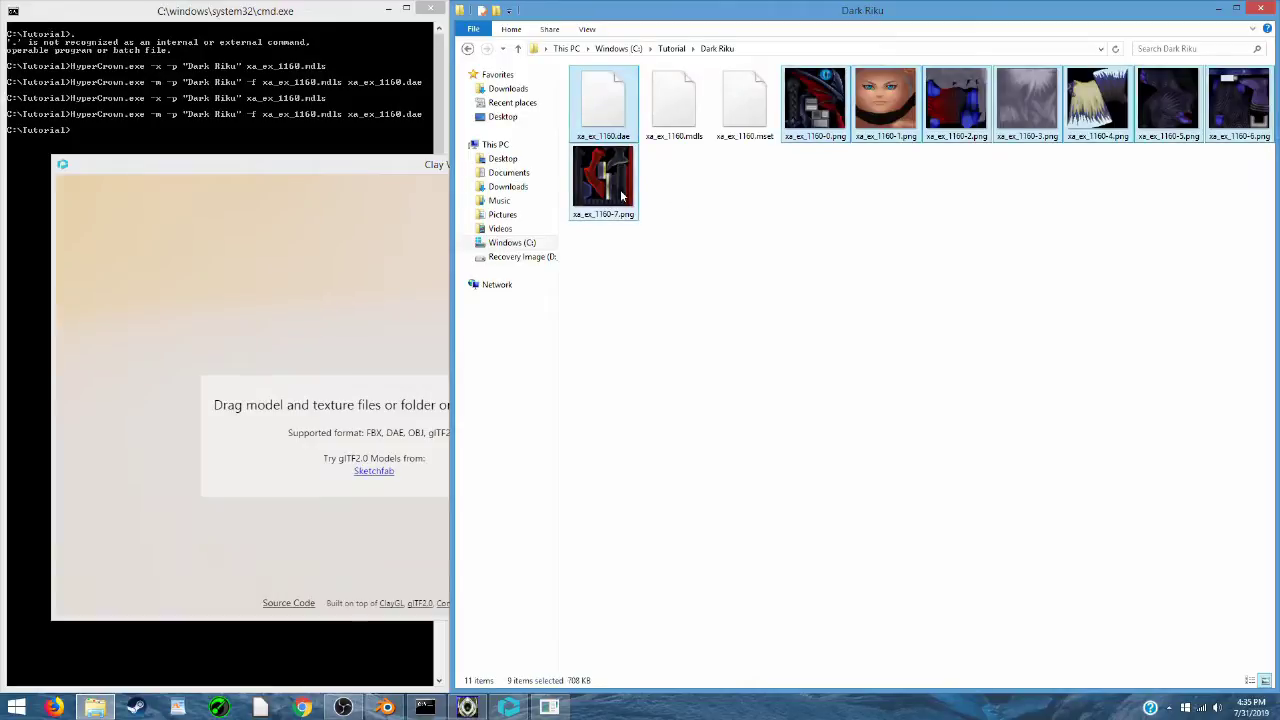
left_click_drag(603, 108, 281, 312)
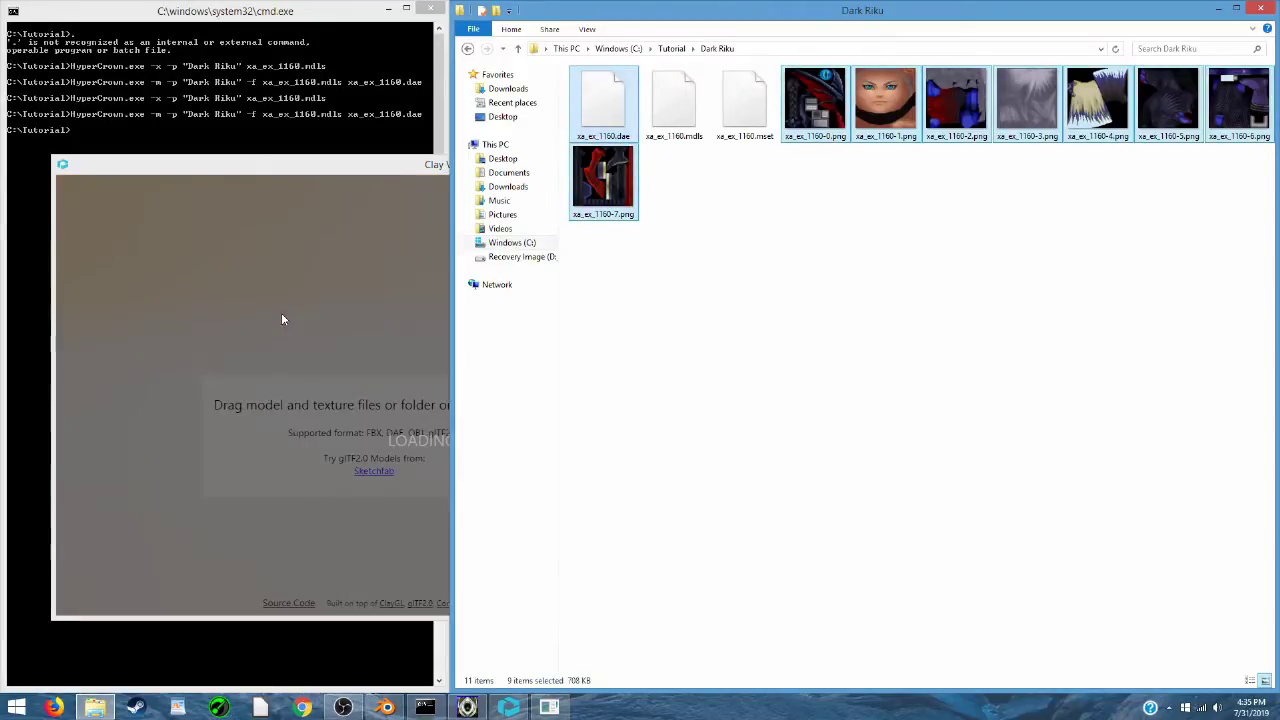
left_click(388, 168)
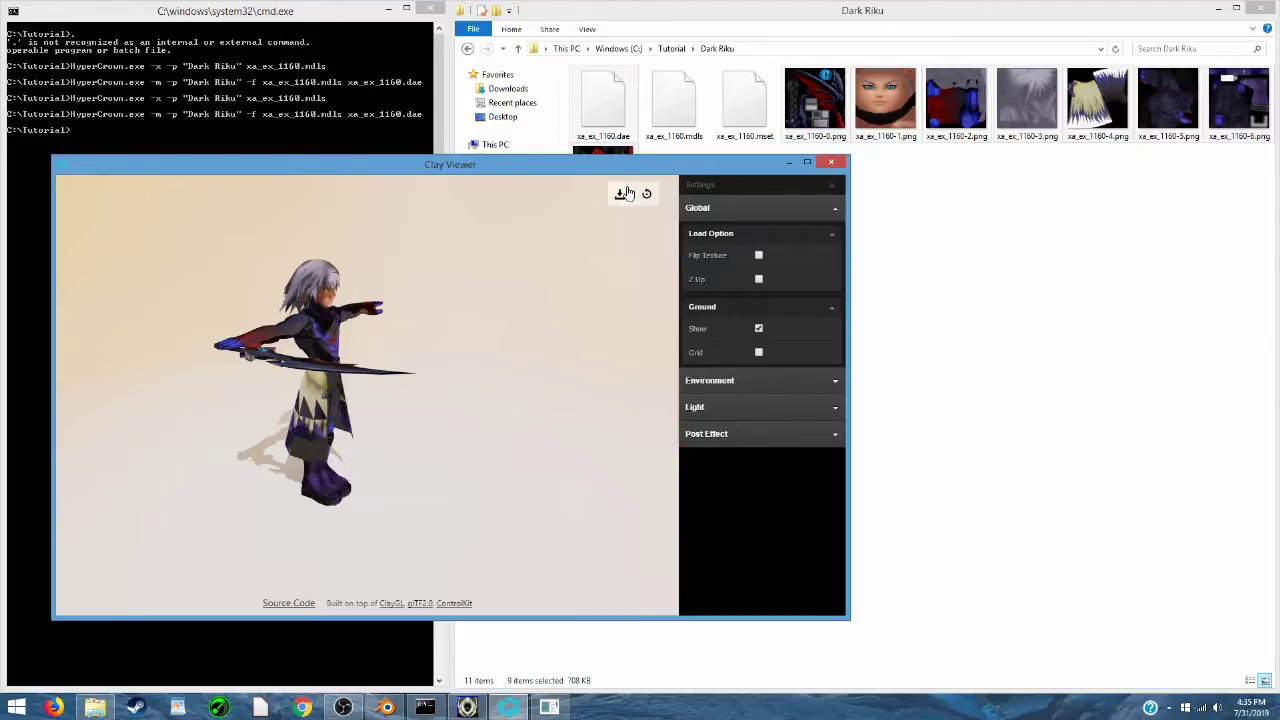
- Export the textured model in GLB format as xa_ex_1160.glb into the Dark Riku folder
left_click(624, 194)
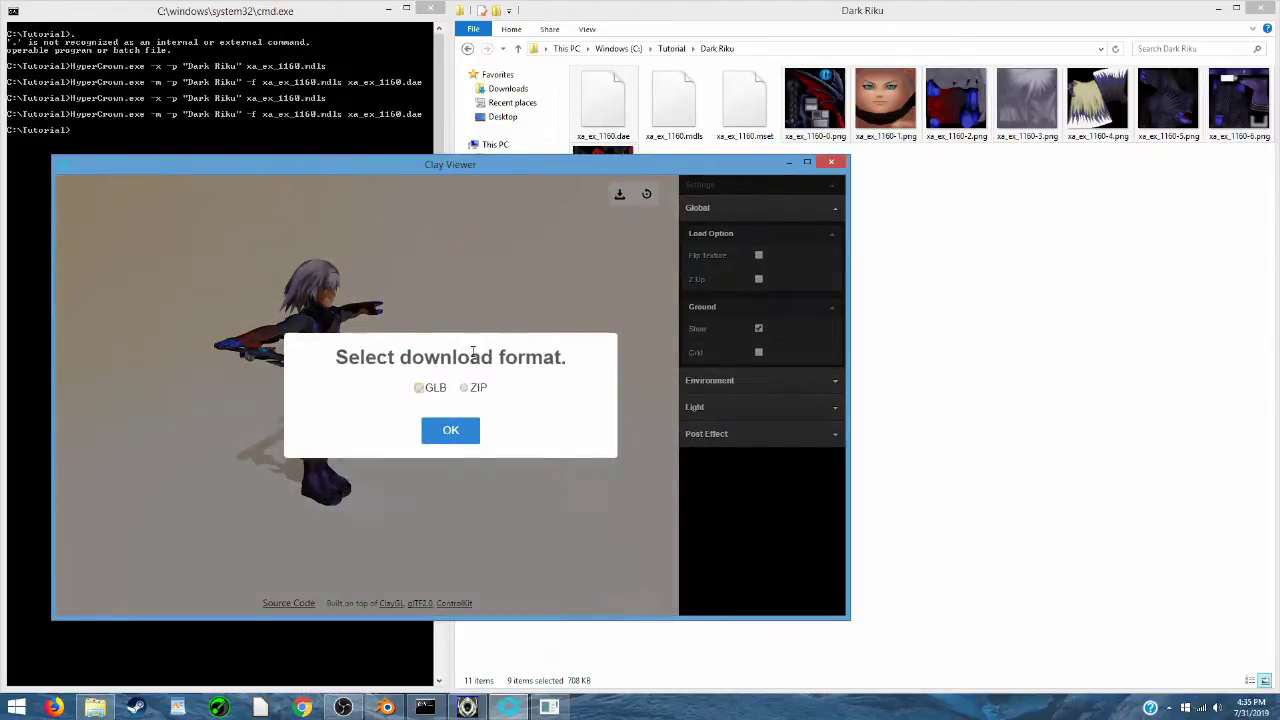
left_click(419, 387)
left_click(450, 432)
left_click(318, 238)
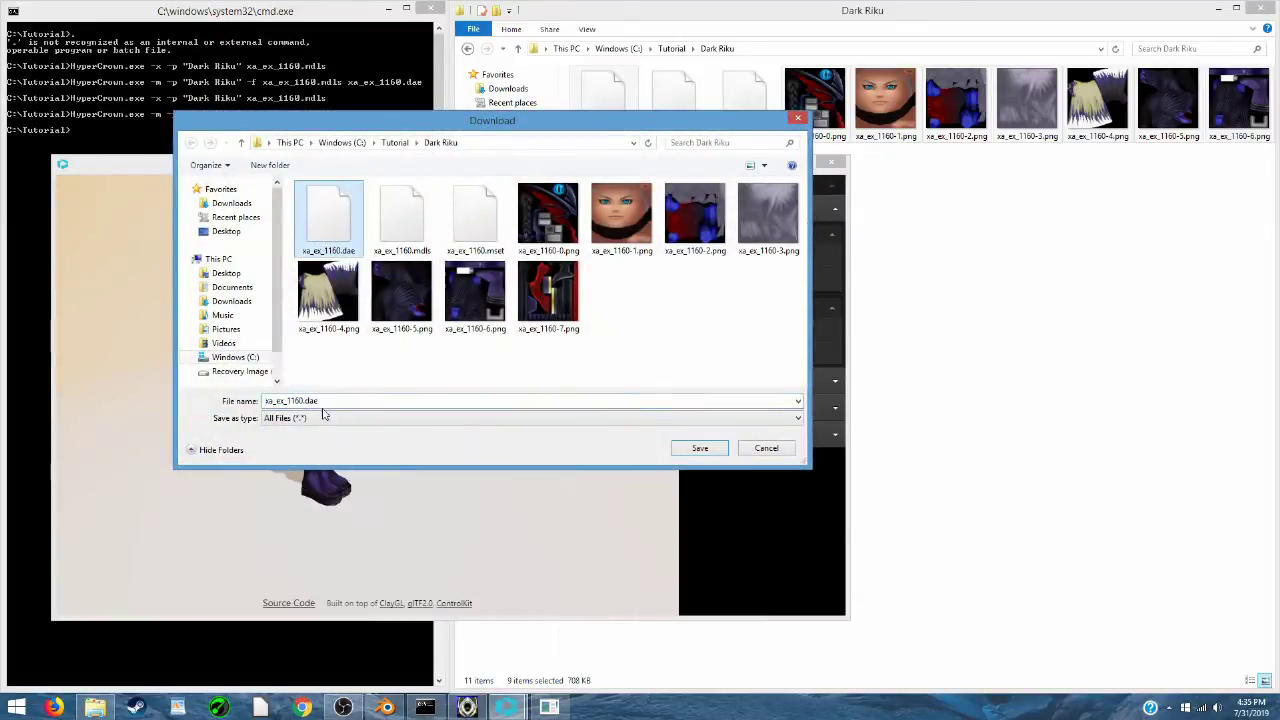
left_click(337, 400)
left_click(386, 400)
key("BackSpace")
key("BackSpace")
key("BackSpace")
type("gl")
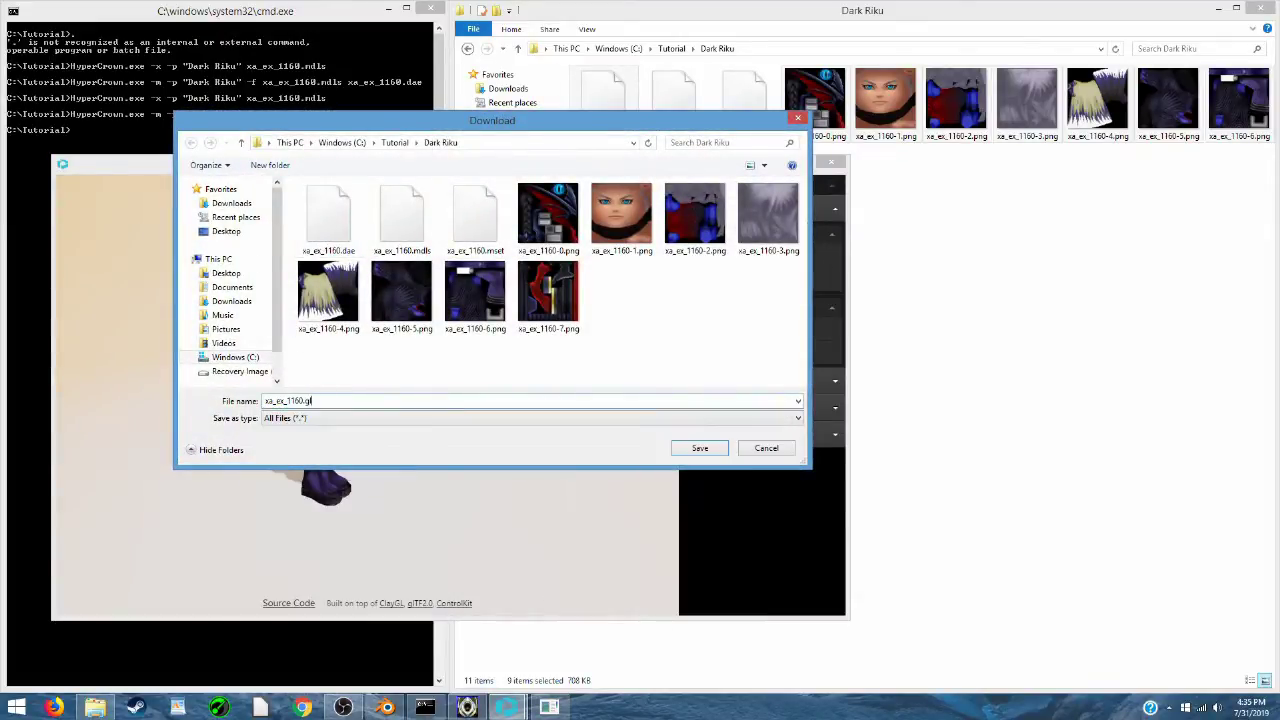
type("b")
key("Return")
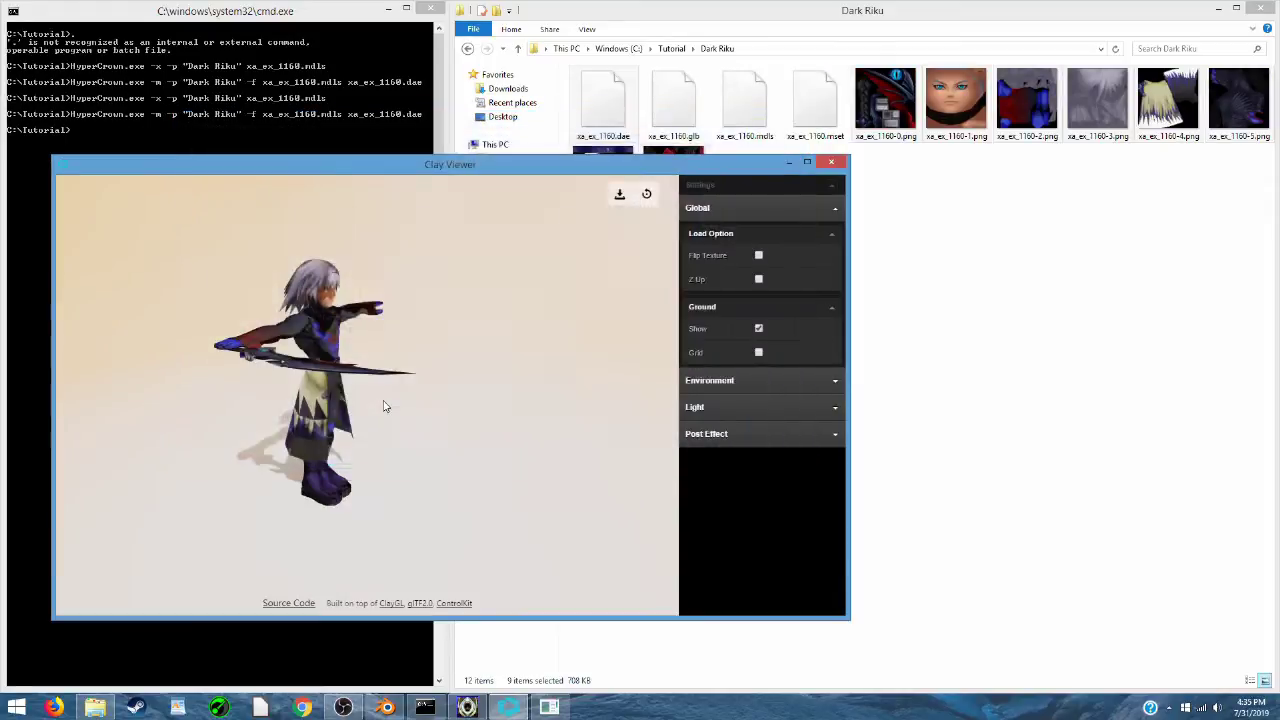
- Minimize Clay Viewer, bring the Dark Riku folder forward, and switch to Blender
left_click(786, 163)
left_click(954, 277)
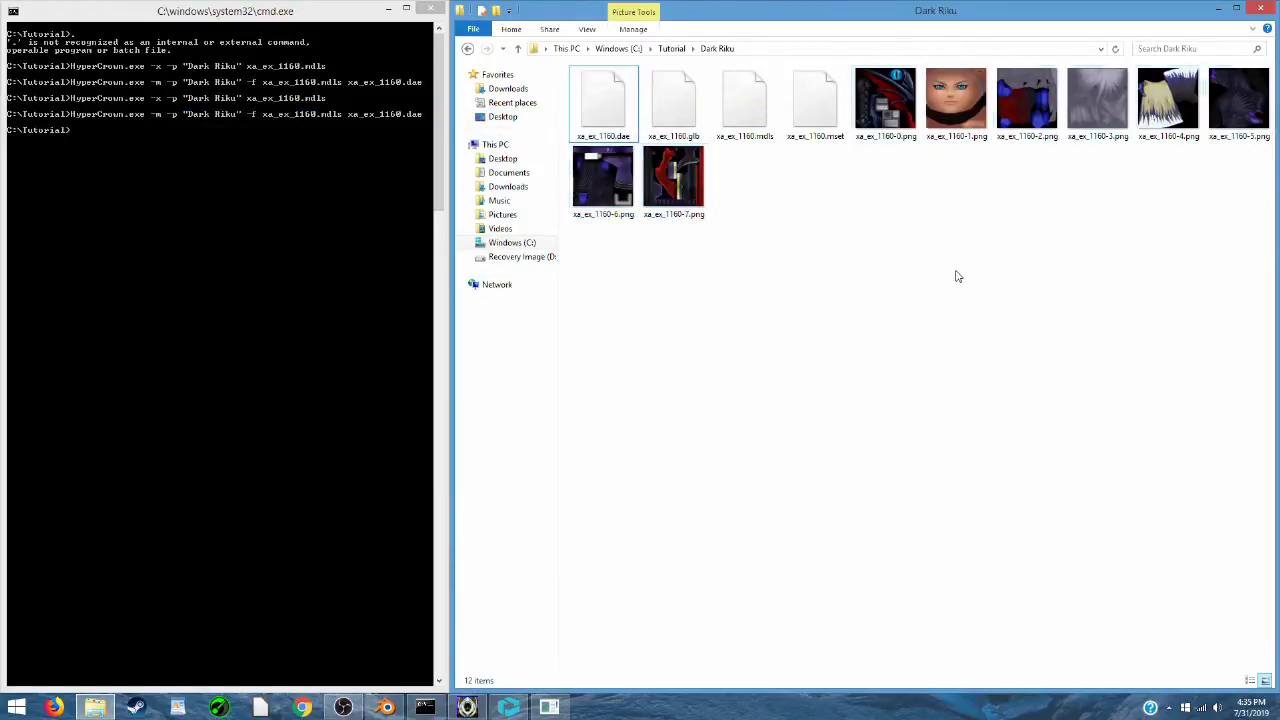
left_click(692, 128)
left_click(385, 707)
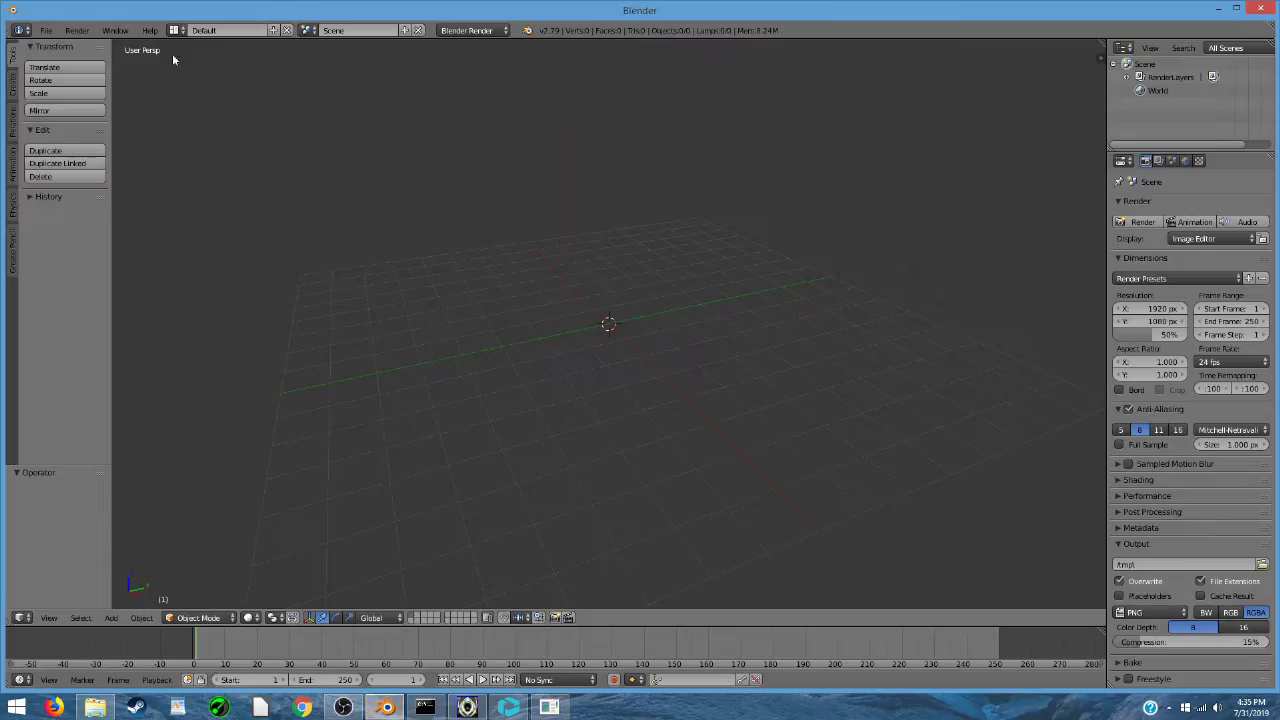
- Import xa_ex_1160.glb from the Dark Riku folder with the glTF 2.0 importer
left_click(46, 30)
mouse_move(76, 286)
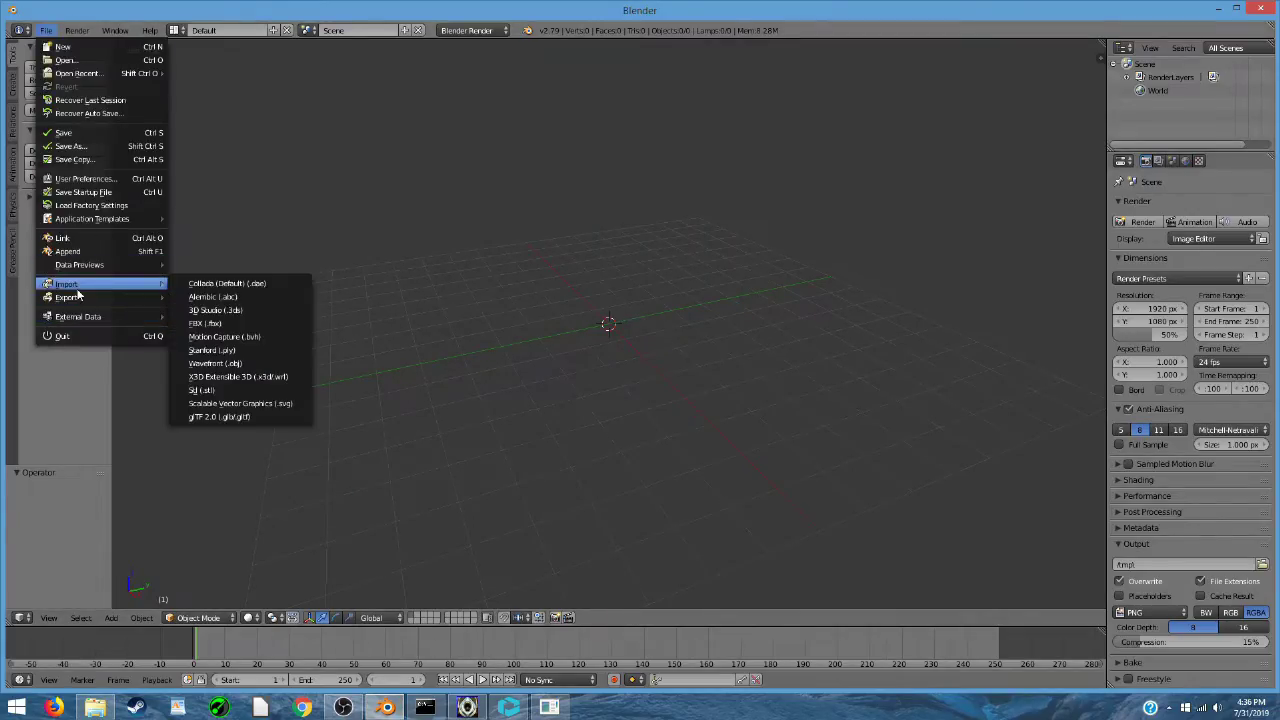
left_click(226, 416)
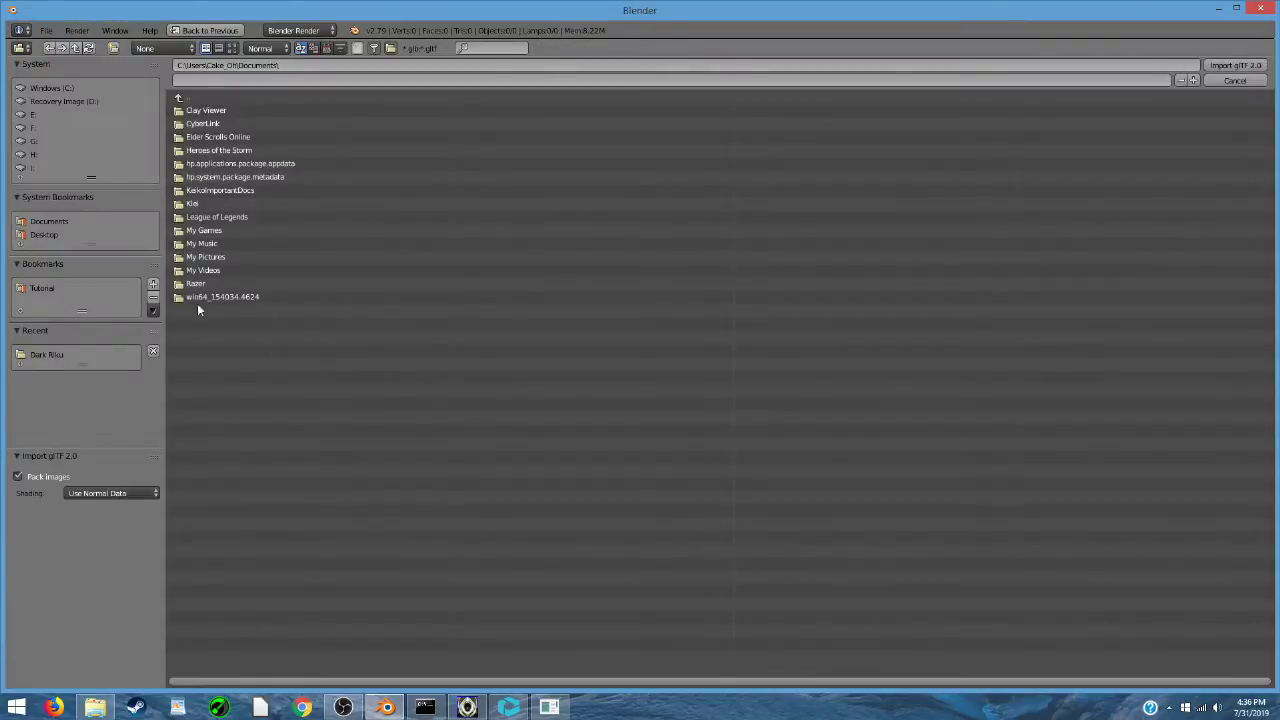
left_click(49, 355)
double_click(219, 109)
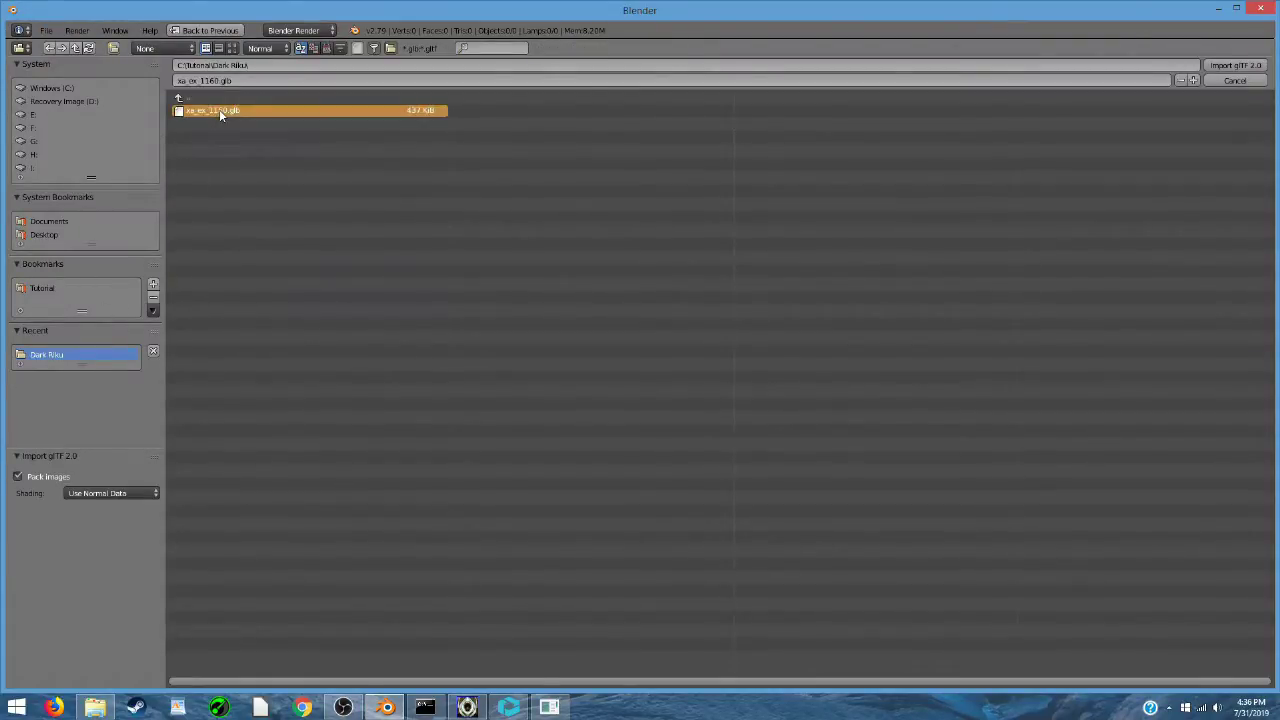
- Change the 3D viewport shading so the imported character is displayed with its textures
scroll(588, 265, "down", 10)
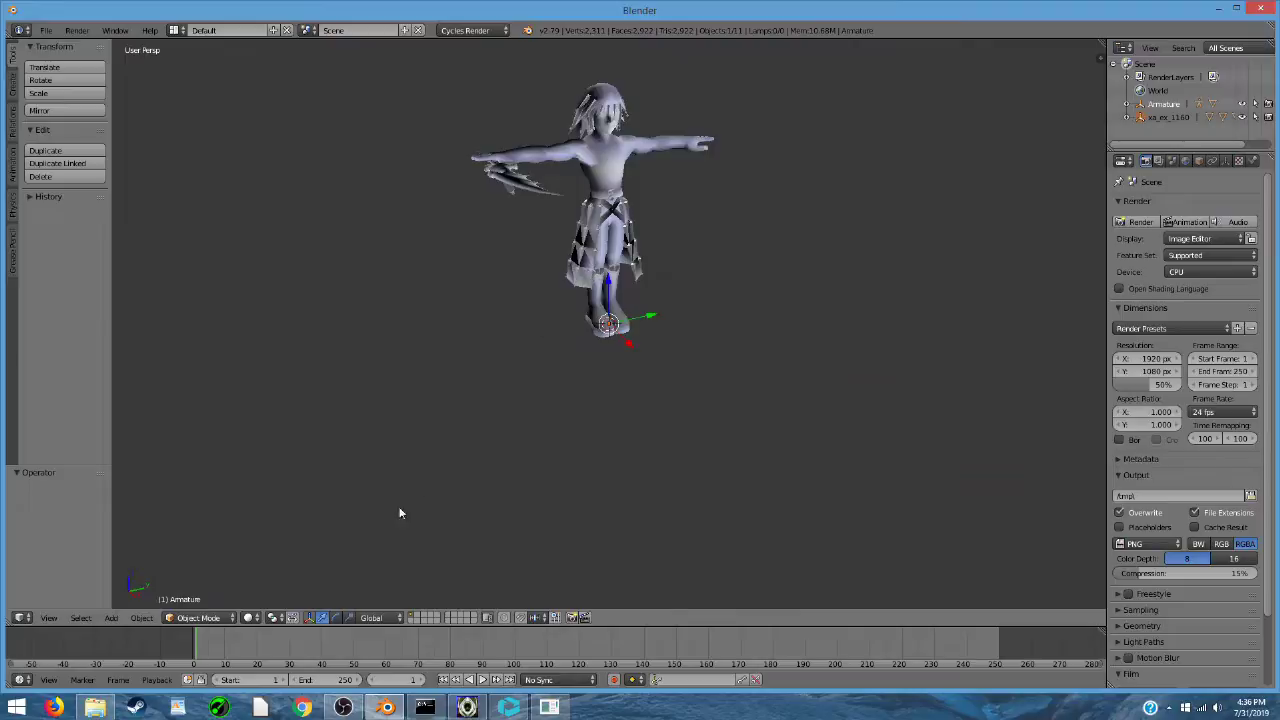
left_click(259, 618)
left_click(270, 563)
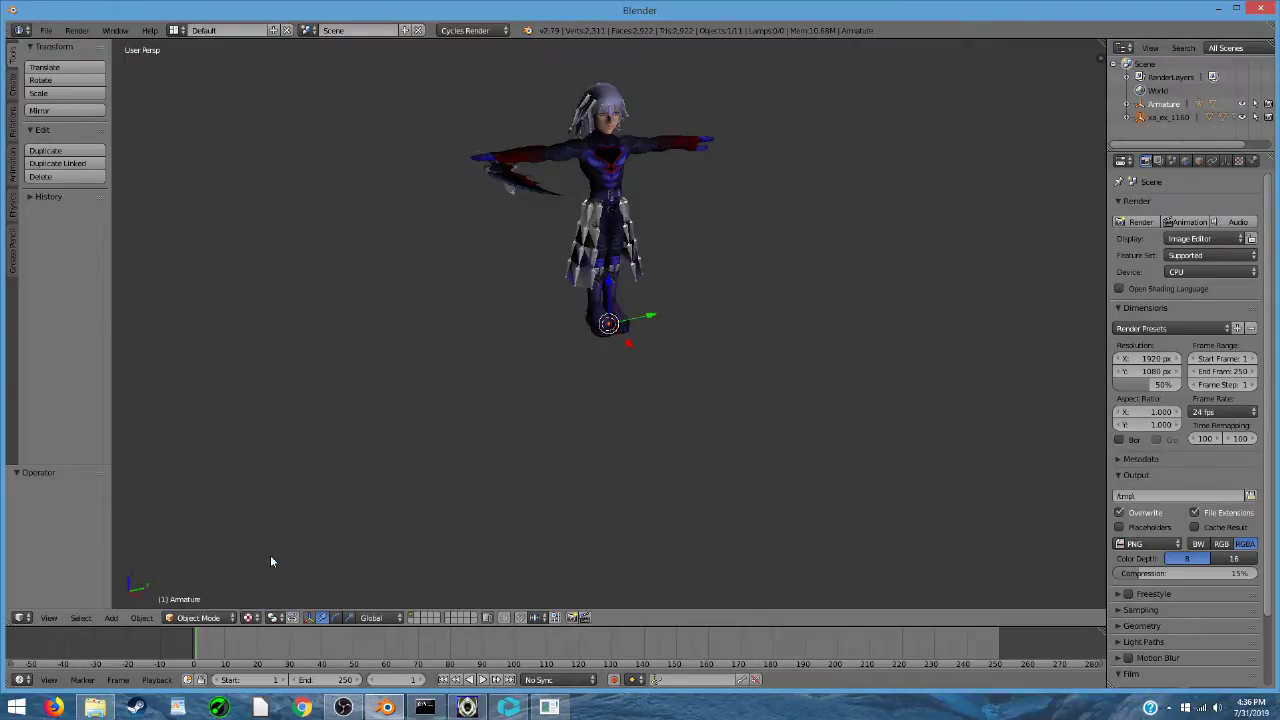
- Expand the Armature hierarchy in the Outliner and put Armature_0 into Edit Mode to examine its bones
left_click(1128, 104)
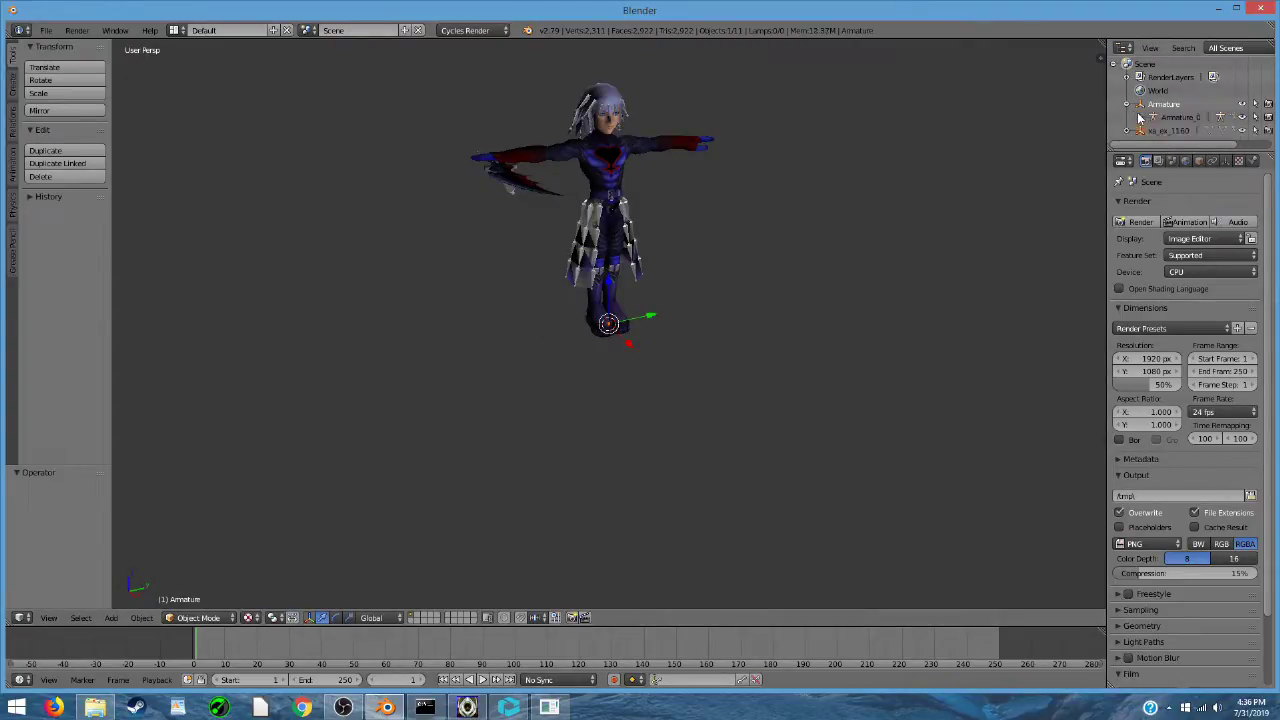
left_click(1160, 117)
scroll(1160, 117, "down", 3)
key("Tab")
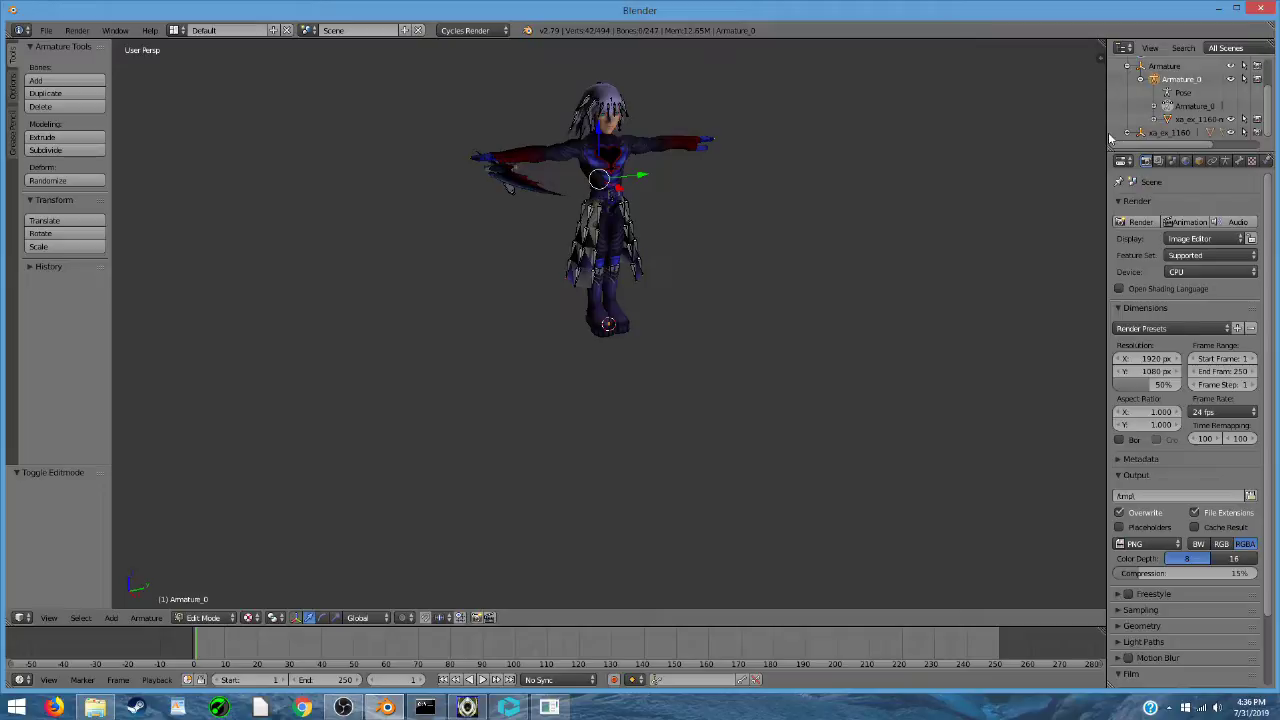
- Enlarge the Outliner in width and height and expand the xa_ex_1160 object to list its meshes
left_click_drag(1108, 138, 966, 130)
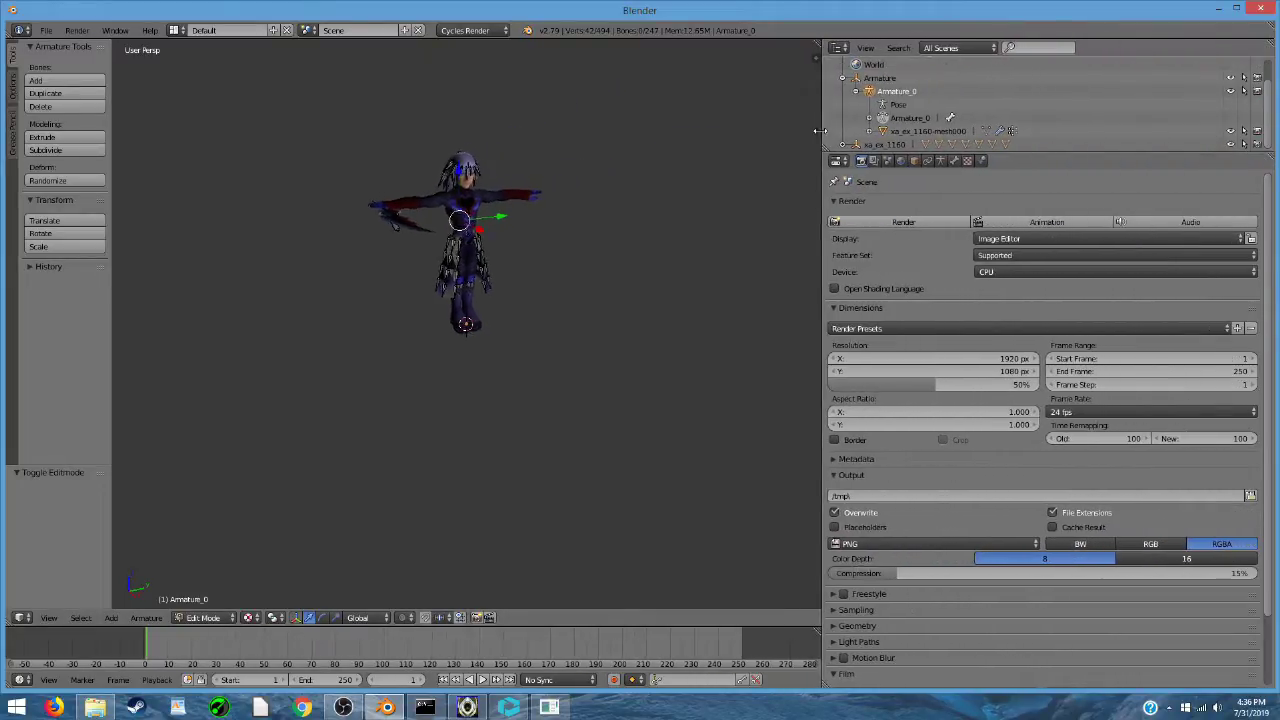
left_click_drag(819, 130, 796, 130)
left_click_drag(1012, 152, 1014, 325)
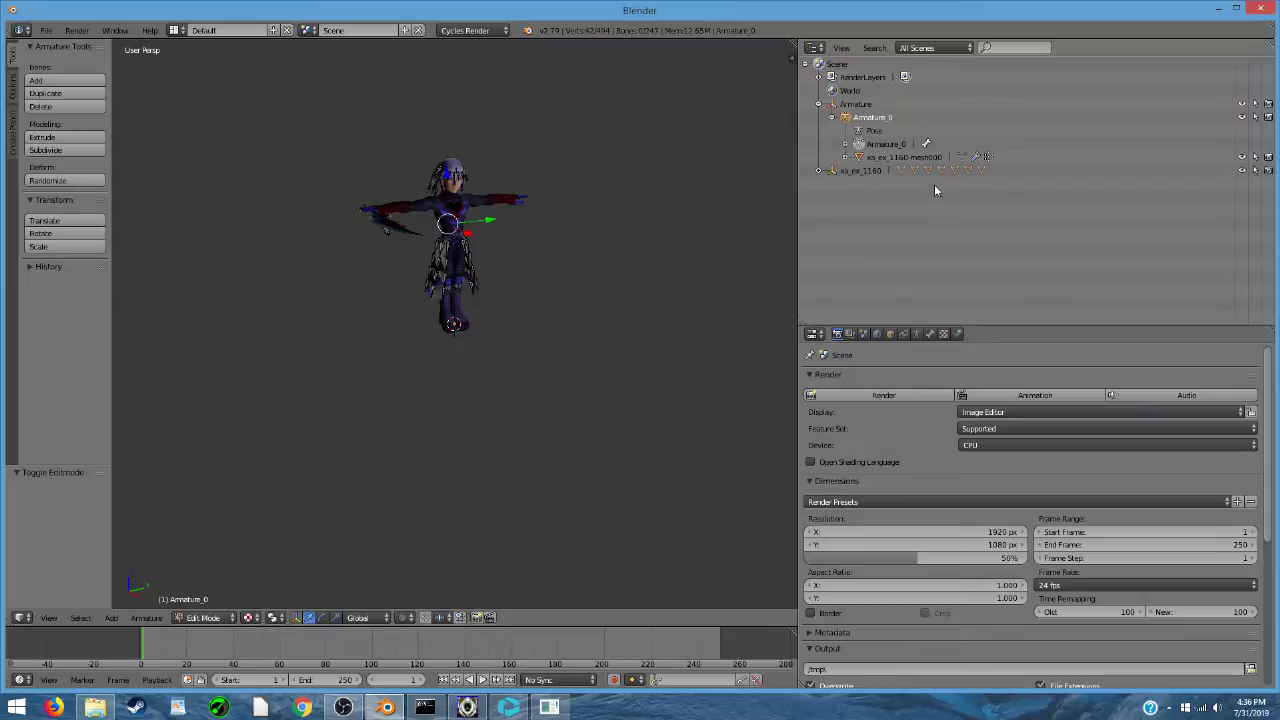
left_click(819, 171)
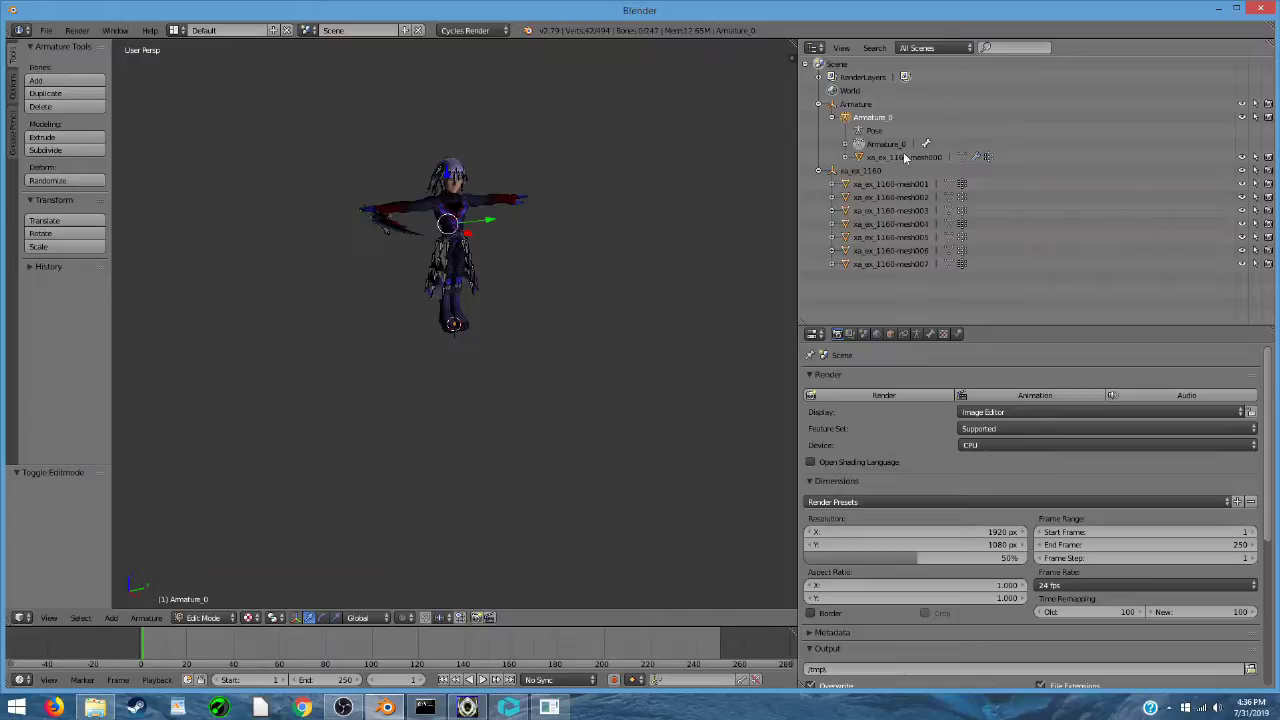
- Examine the outer Armature object and the meshes 000, 002 and 003 by selecting them in the Outliner
left_click(866, 110)
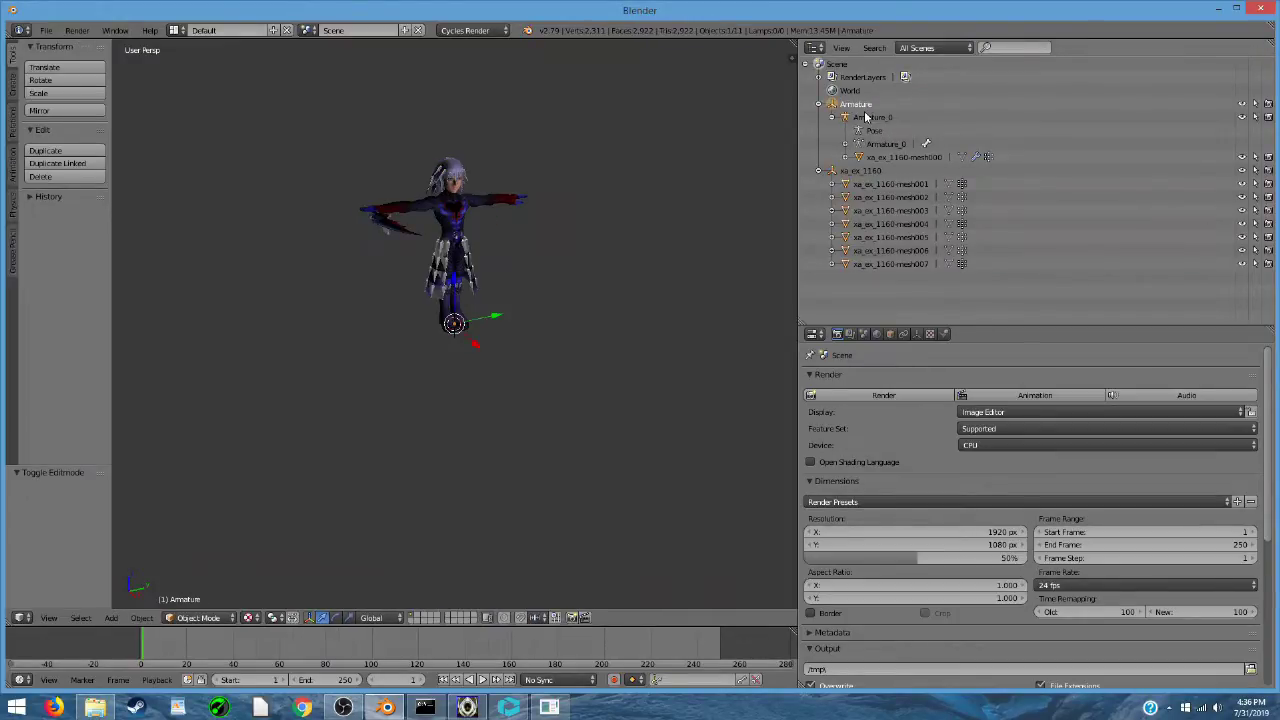
left_click(915, 157)
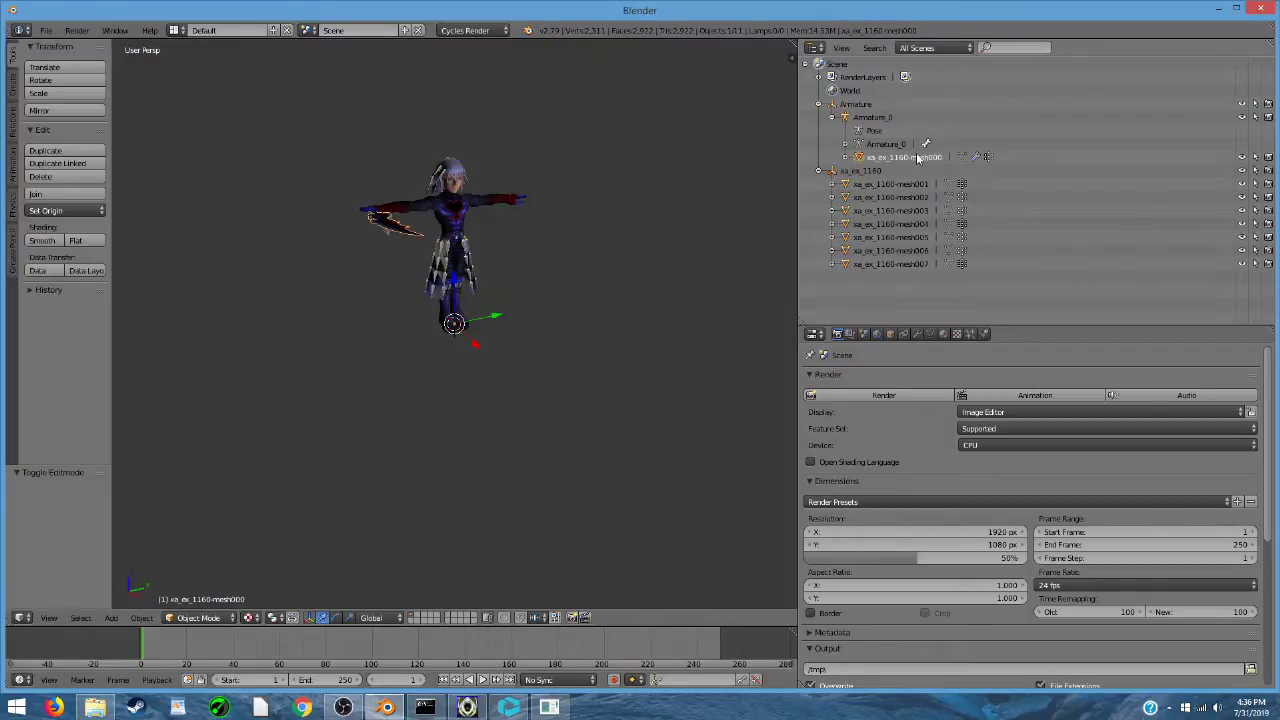
left_click(893, 197)
left_click(903, 211)
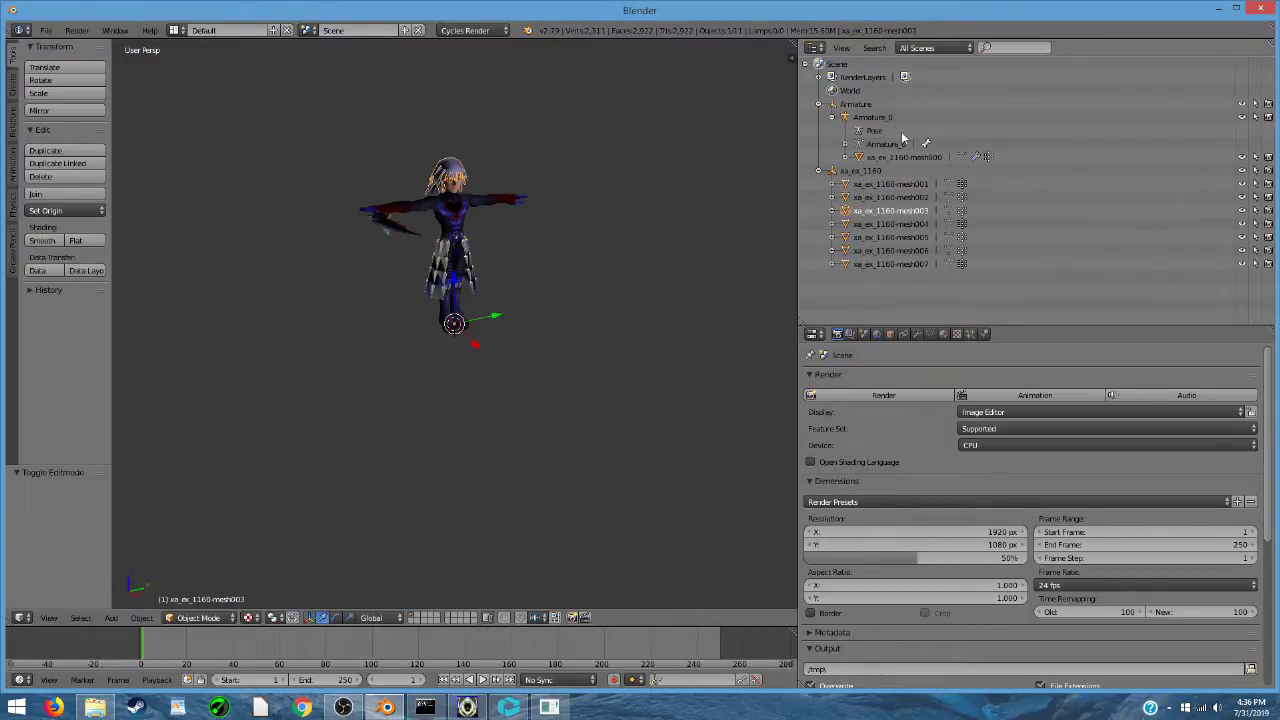
- Delete the outer Armature parent object while keeping its child Armature_0
left_click(856, 105)
right_click(858, 106)
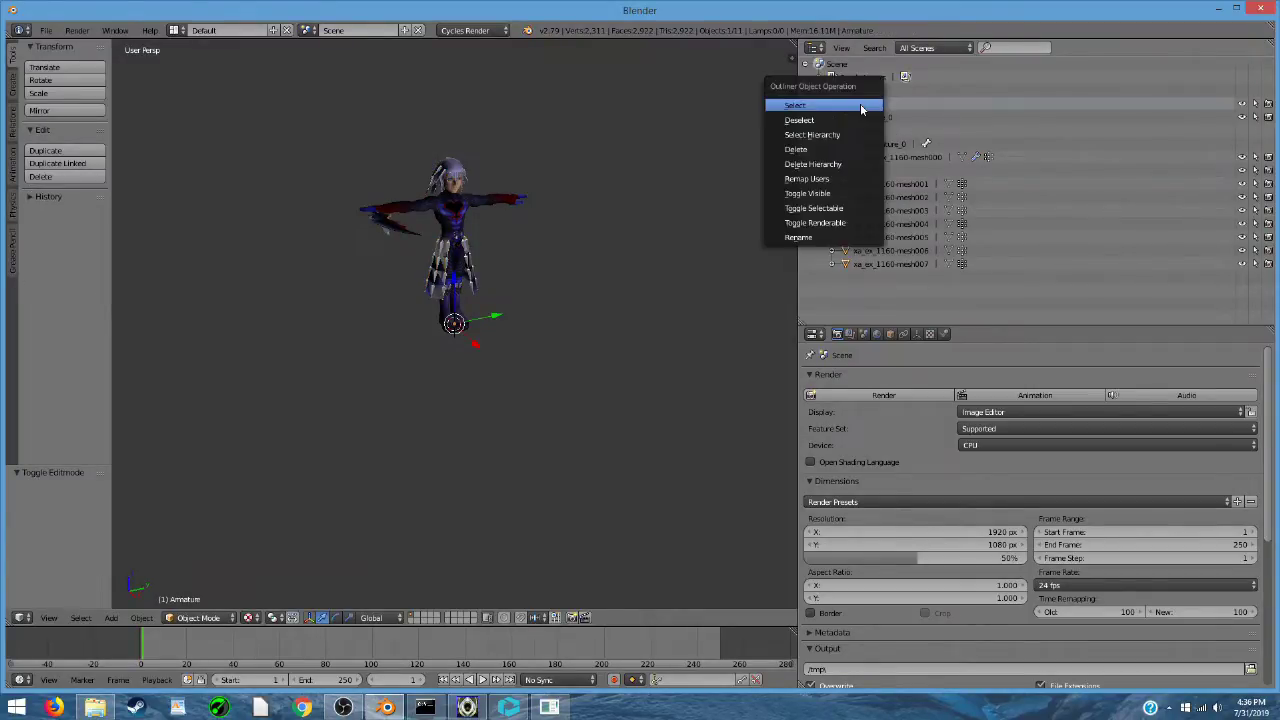
left_click(815, 150)
- Rename the Armature_0 object to Armature
left_click(866, 104)
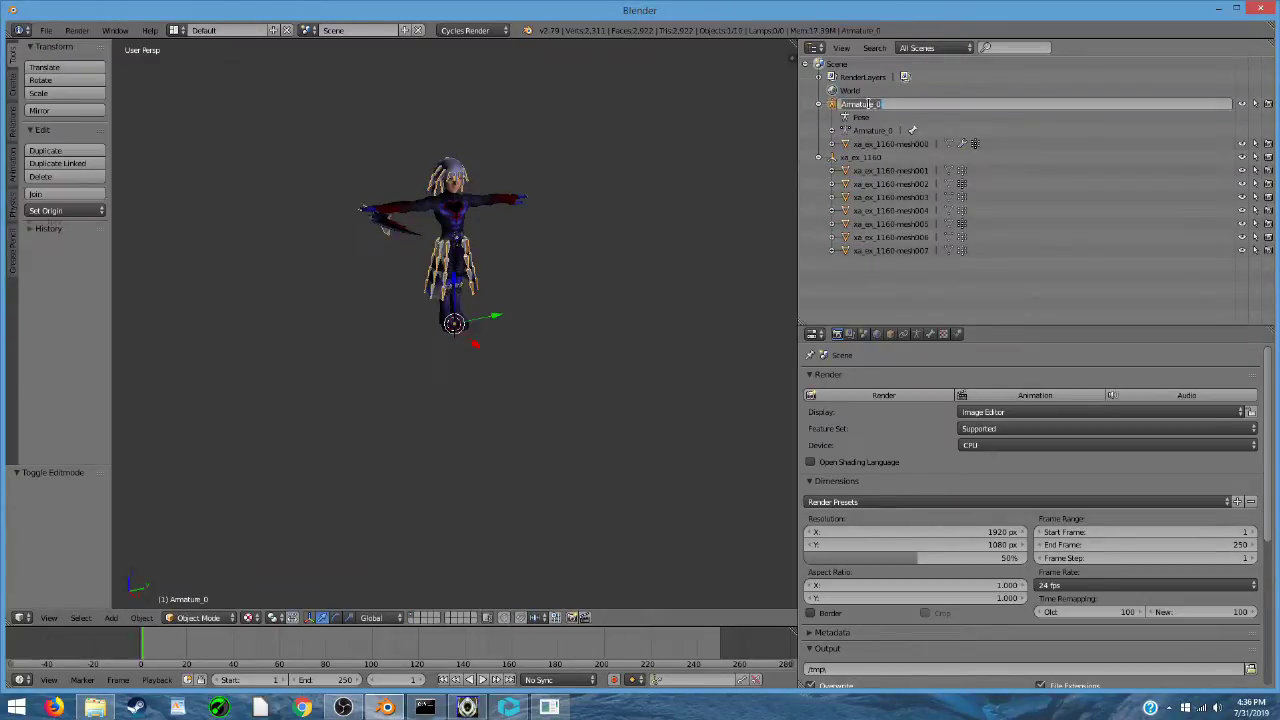
double_click(868, 104)
key("BackSpace")
key("BackSpace")
key("Return")
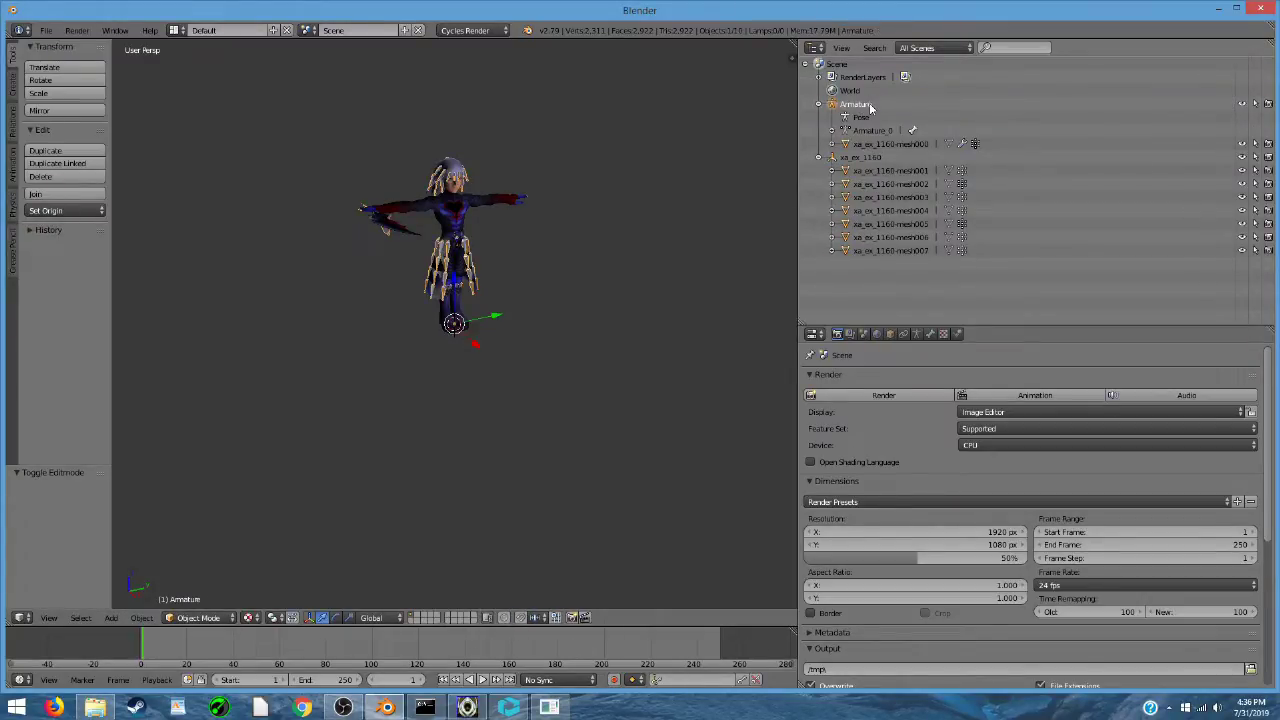
- Parent xa_ex_1160-mesh000 to the xa_ex_1160 object using the Object parent type
left_click(862, 158)
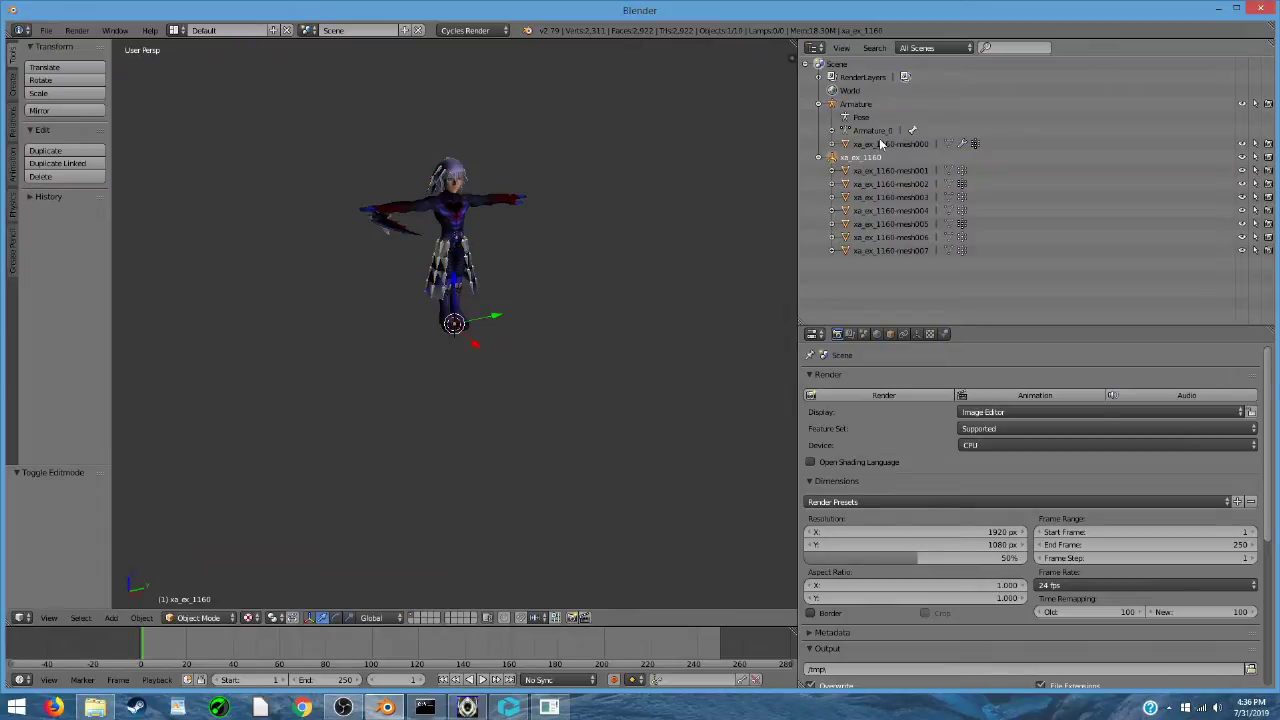
right_click(889, 148)
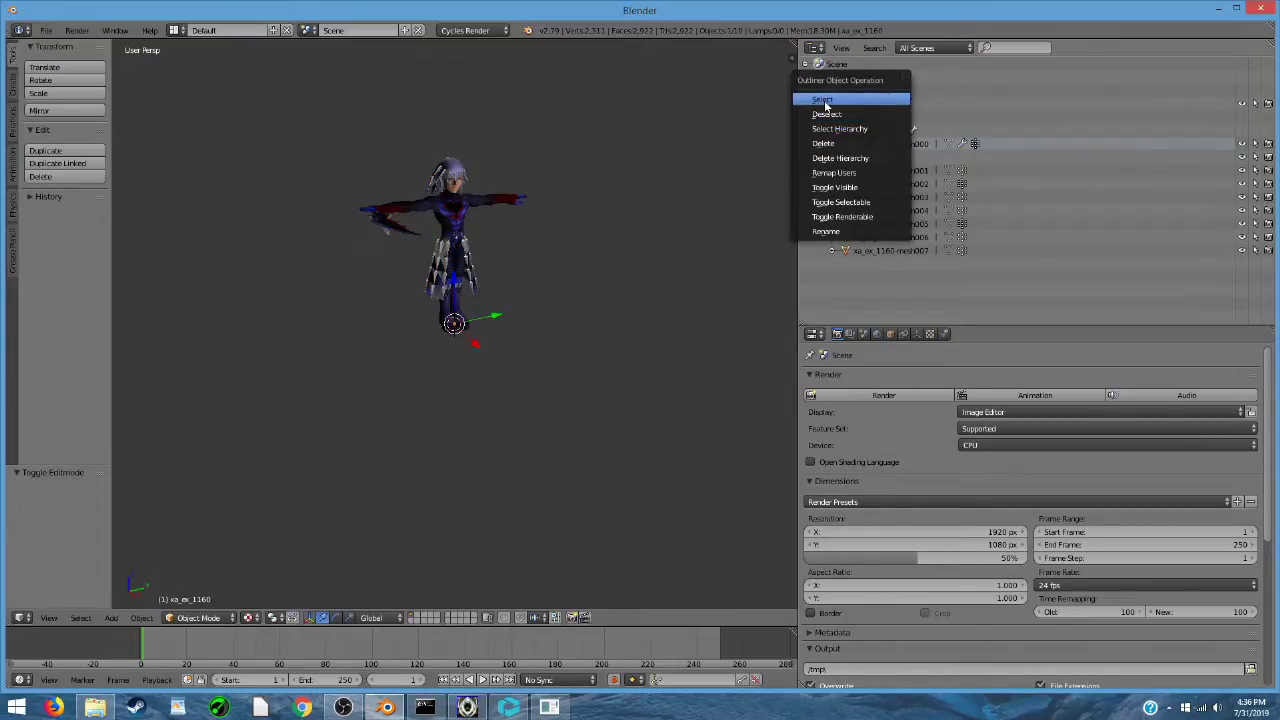
left_click(835, 99)
key("ctrl+p")
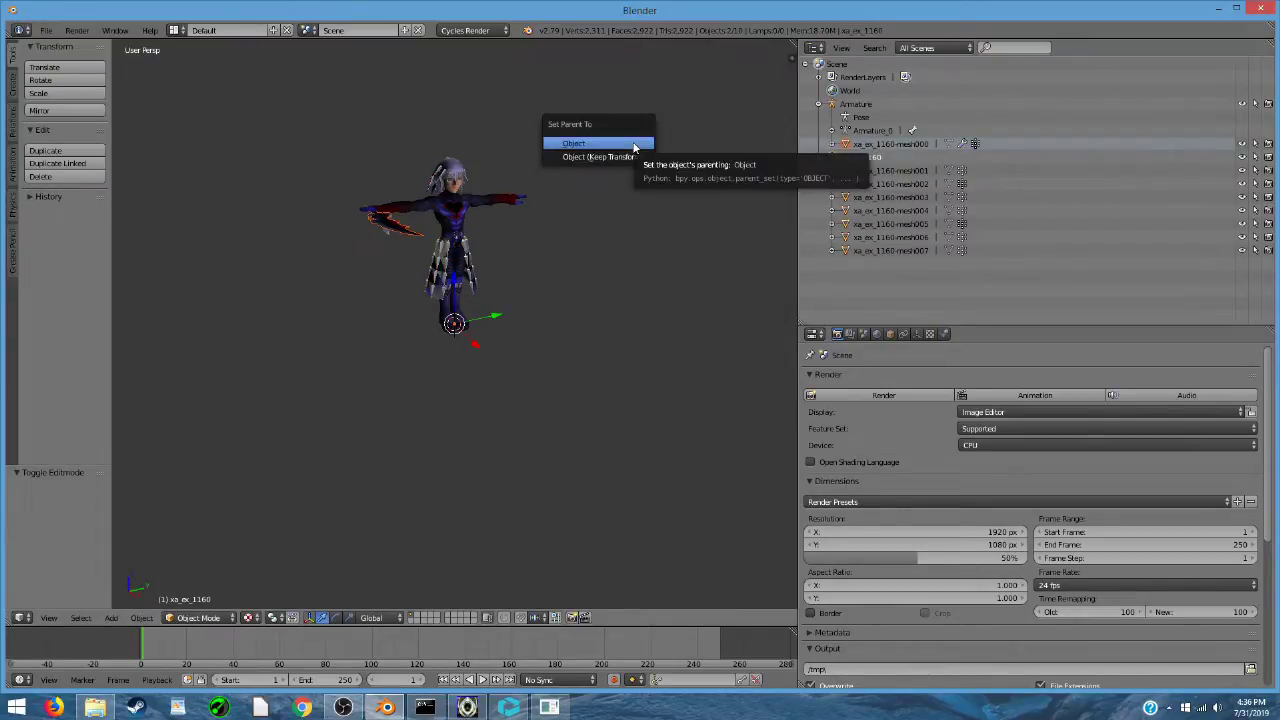
left_click(633, 148)
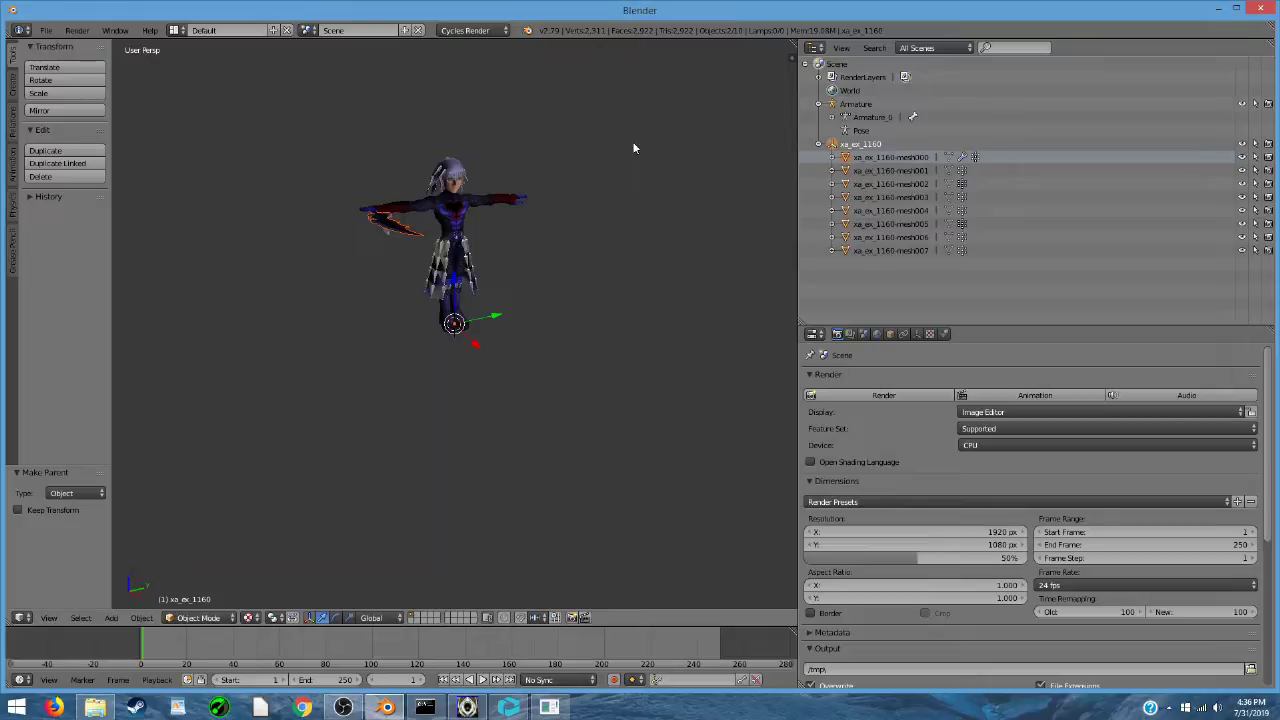
- Add an Armature modifier to xa_ex_1160-mesh001 with Armature as its target object
left_click(912, 172)
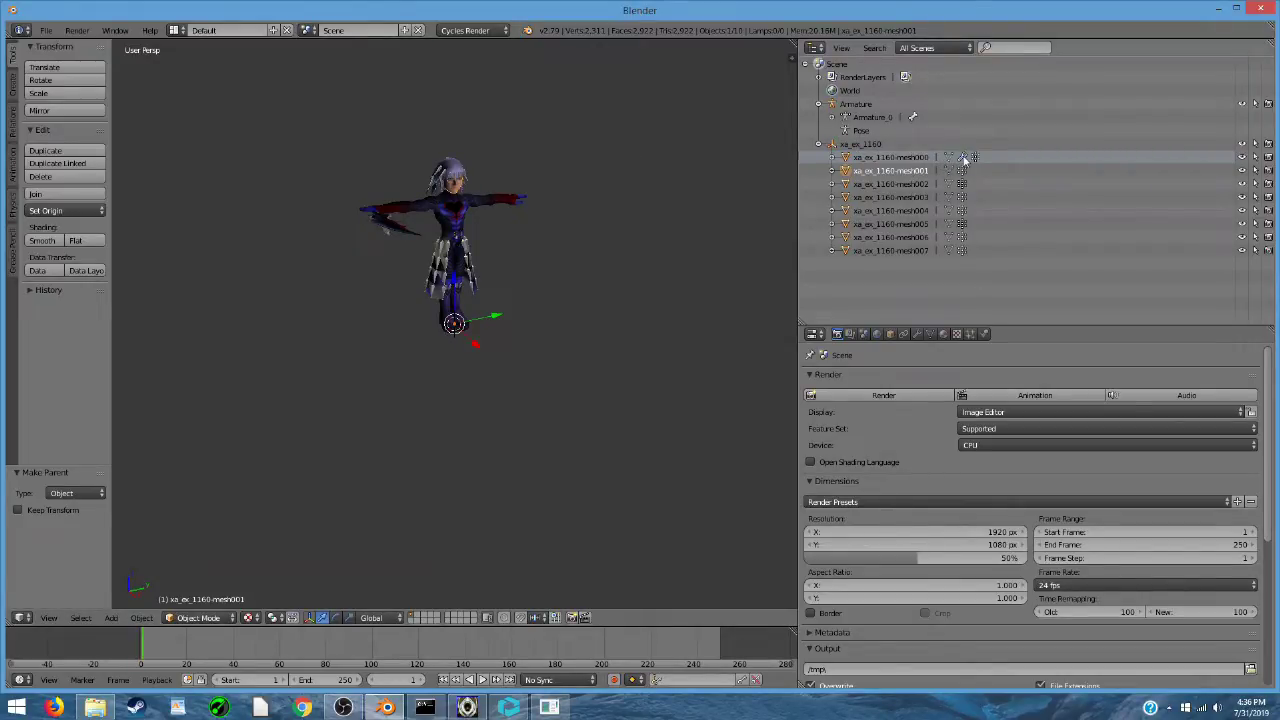
left_click(921, 160)
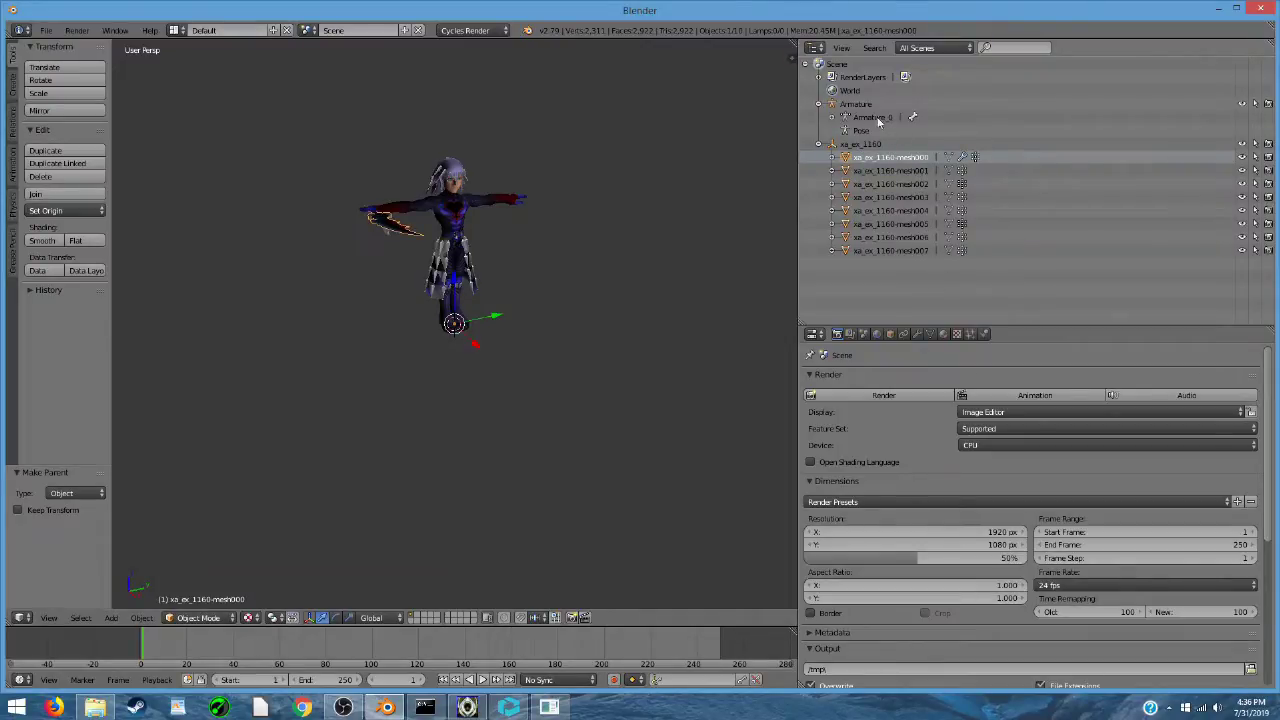
left_click(912, 172)
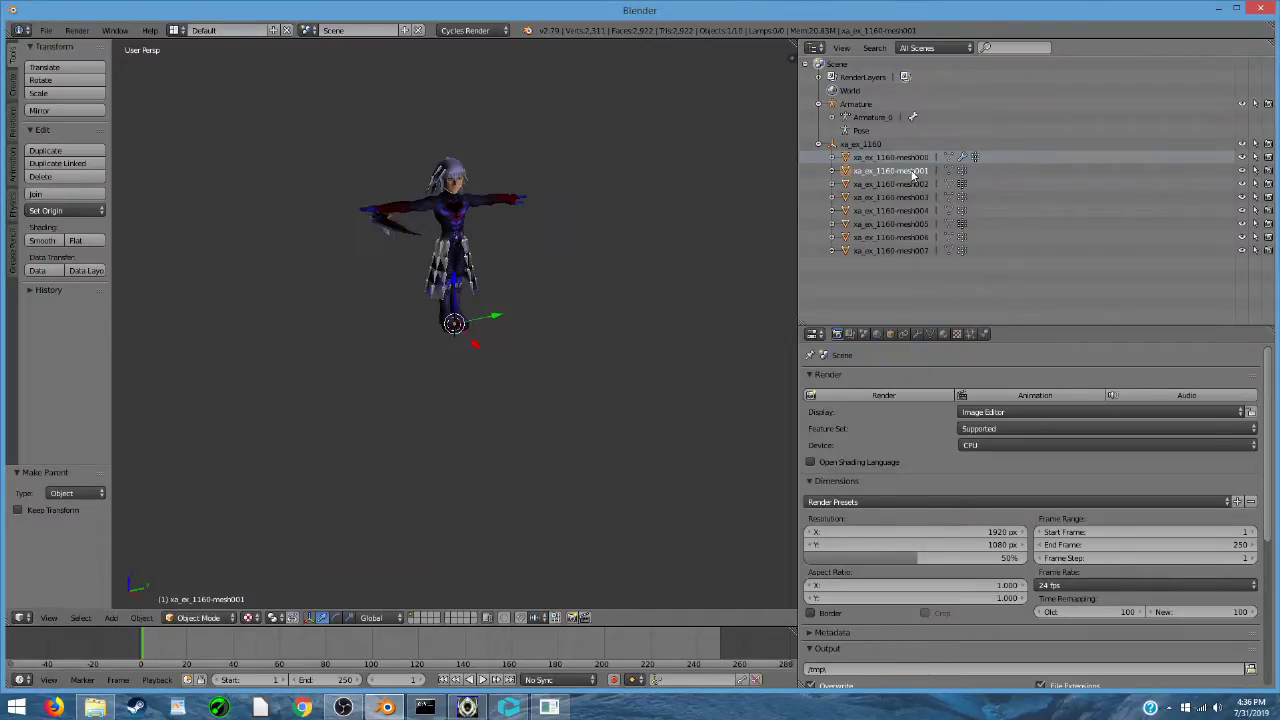
left_click(917, 334)
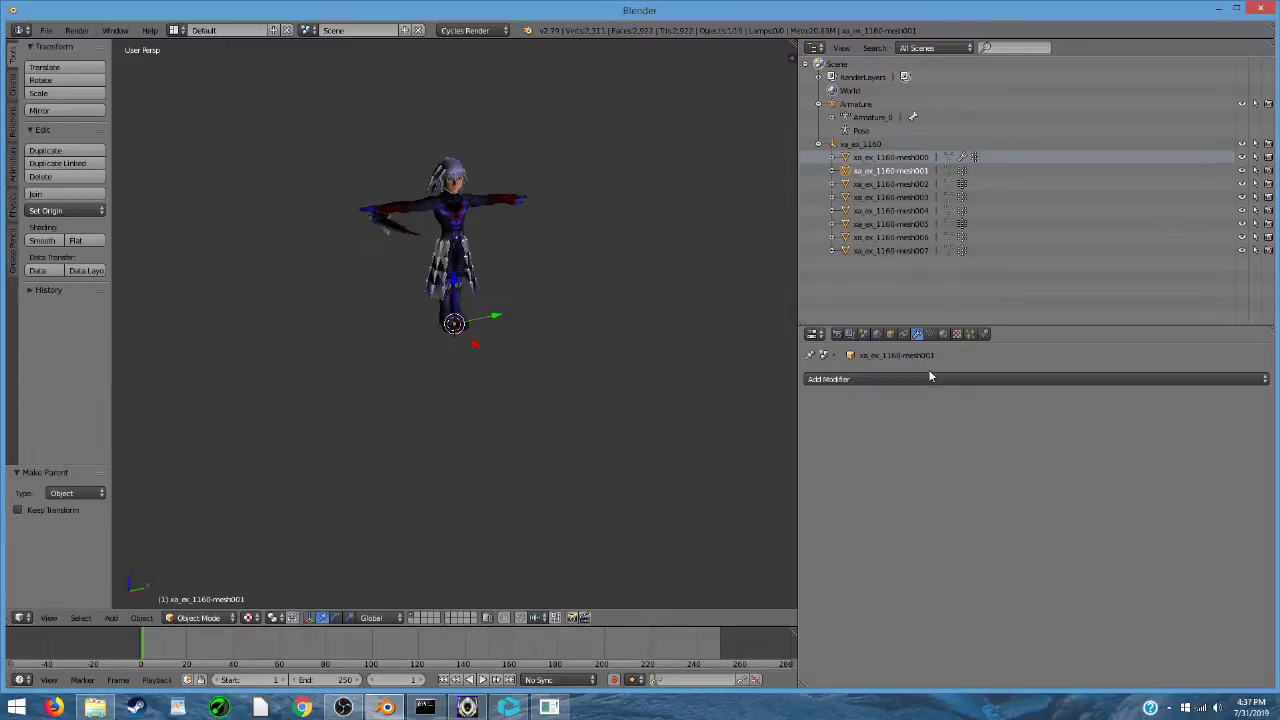
left_click(930, 378)
left_click(1060, 410)
left_click(912, 452)
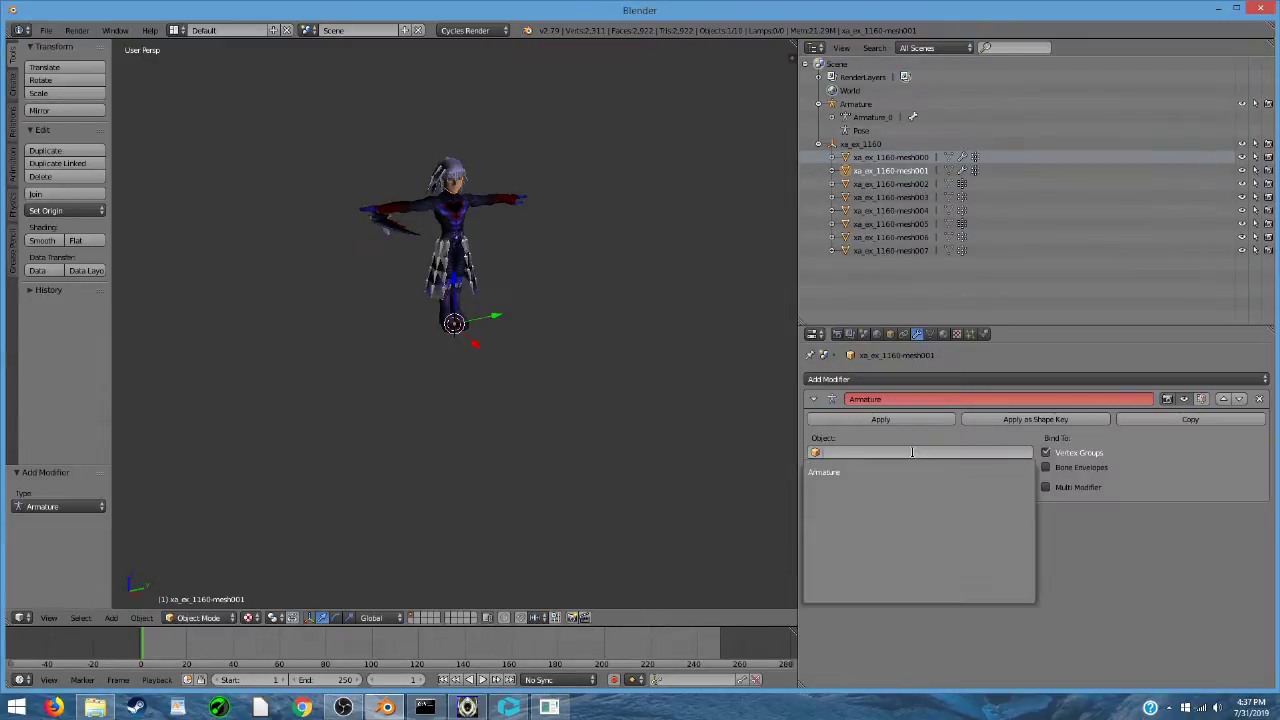
left_click(851, 472)
- Add an Armature modifier to xa_ex_1160-mesh002 that targets the Armature object
left_click(912, 185)
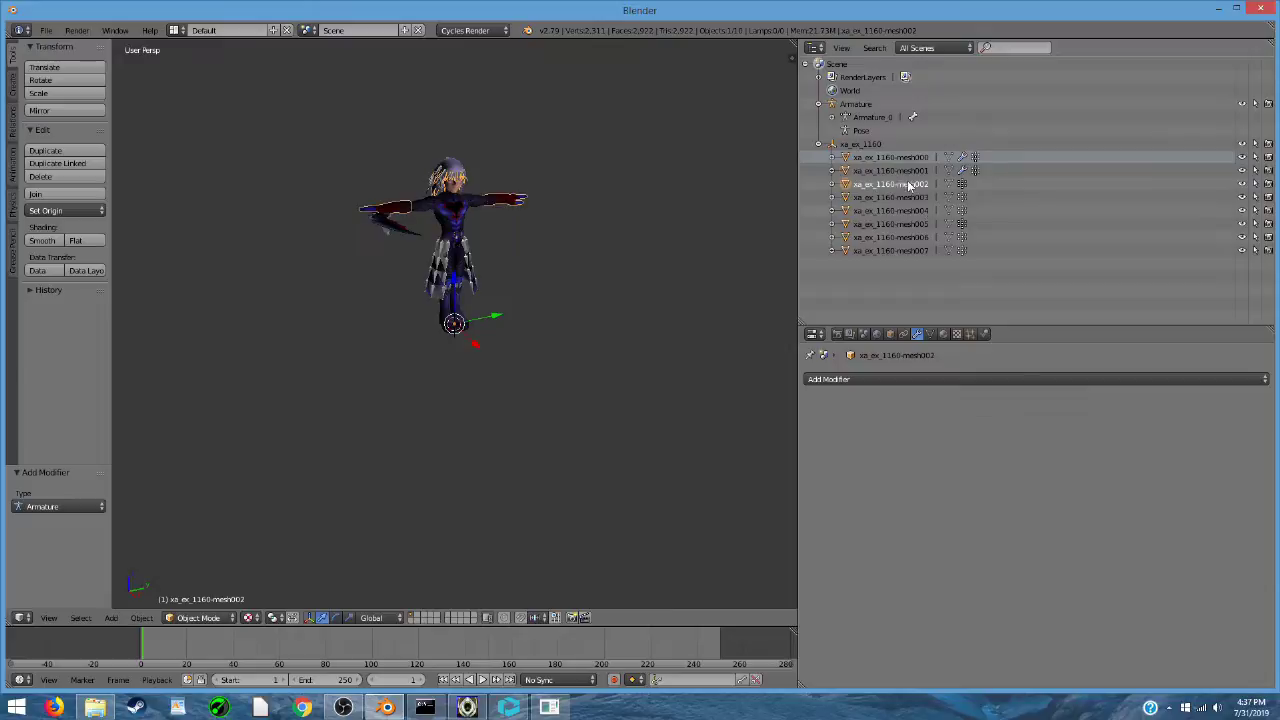
left_click(922, 379)
left_click(1030, 409)
left_click(888, 453)
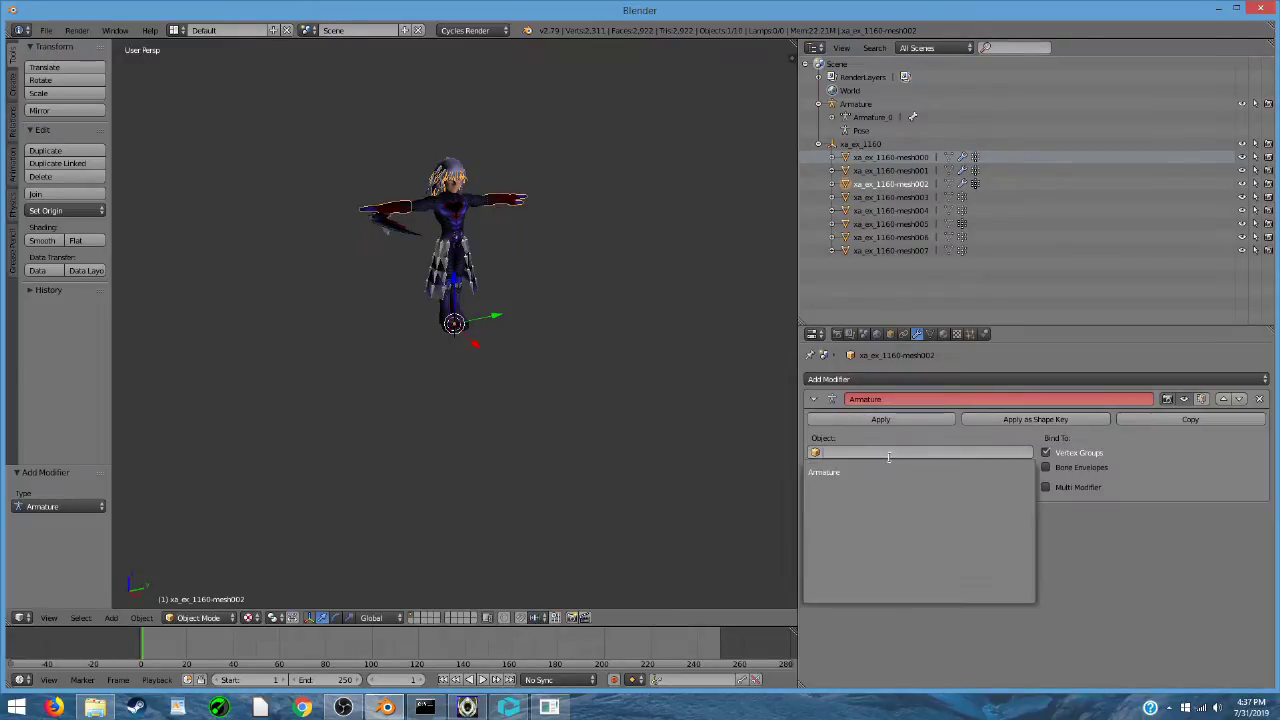
left_click(824, 472)
- Give xa_ex_1160-mesh003 an Armature modifier and set its object to Armature
left_click(905, 197)
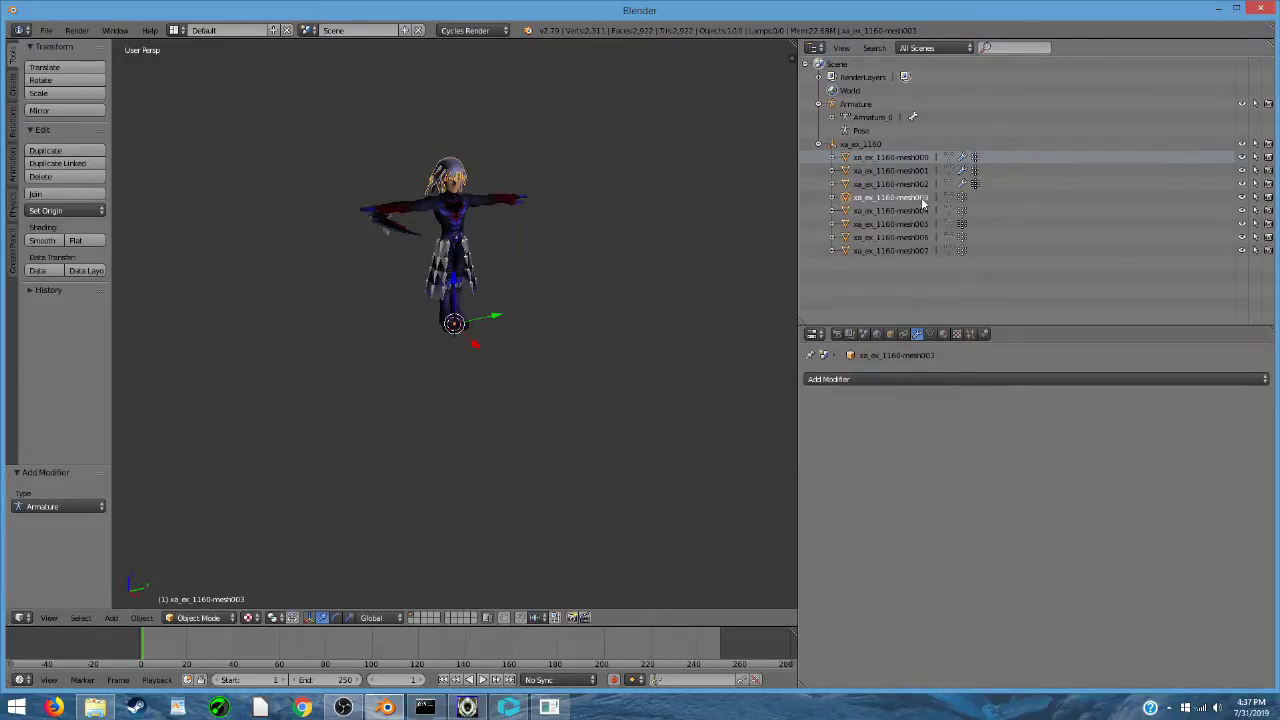
left_click(1020, 381)
left_click(1040, 408)
left_click(880, 453)
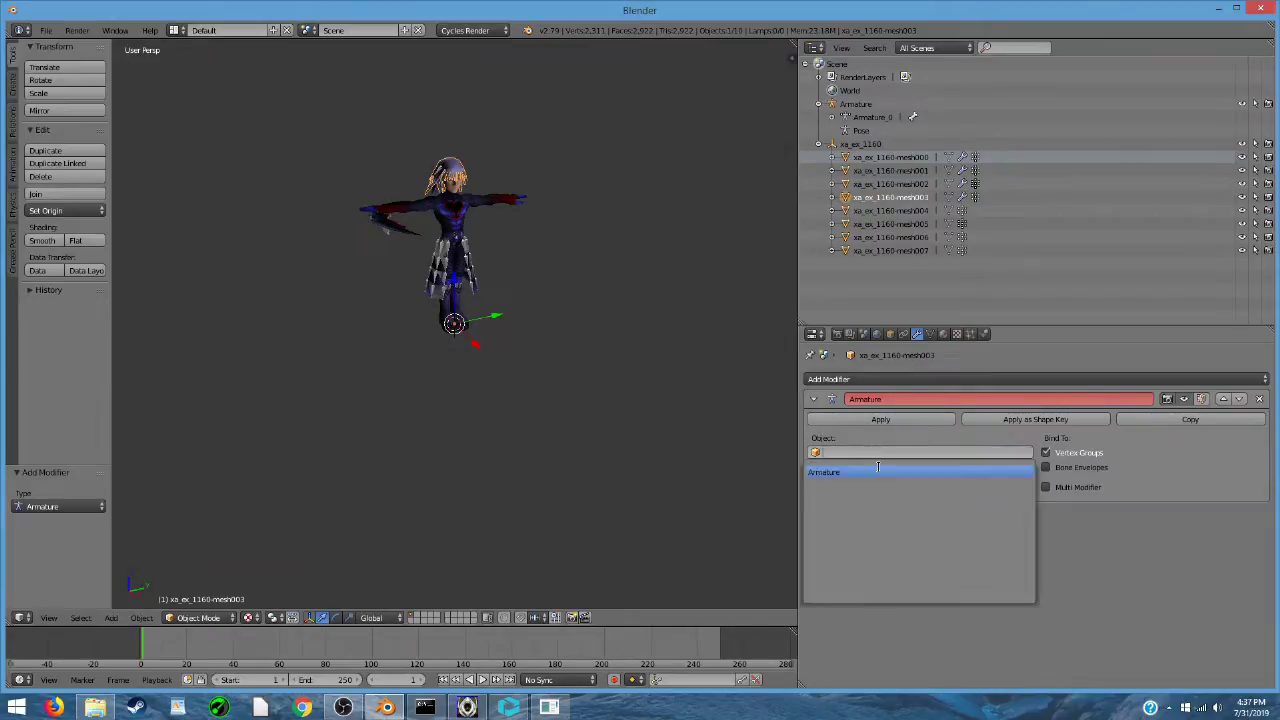
left_click(878, 471)
- Add an Armature modifier to xa_ex_1160-mesh004 and set its object to Armature
left_click(890, 210)
left_click(1036, 380)
left_click(1054, 408)
left_click(880, 453)
left_click(878, 471)
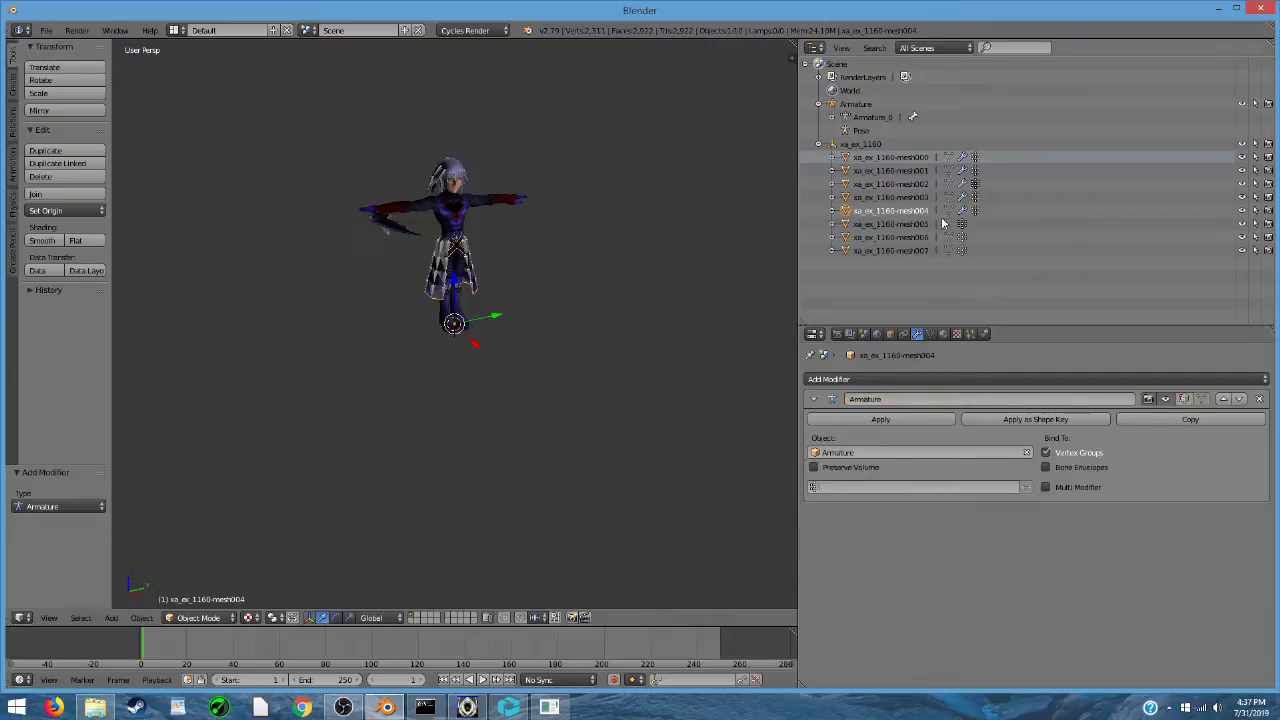
- Add an Armature modifier to xa_ex_1160-mesh005 and assign Armature as its object
left_click(890, 224)
left_click(946, 379)
left_click(1040, 408)
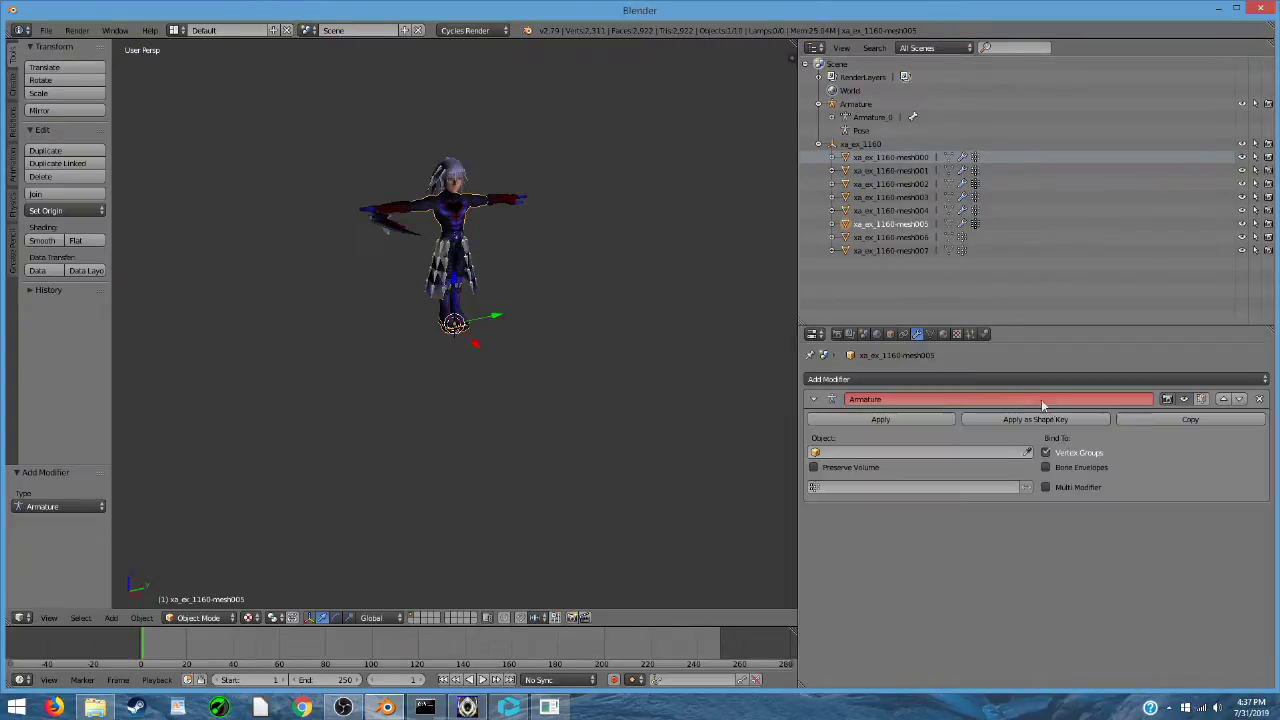
left_click(892, 452)
left_click(878, 471)
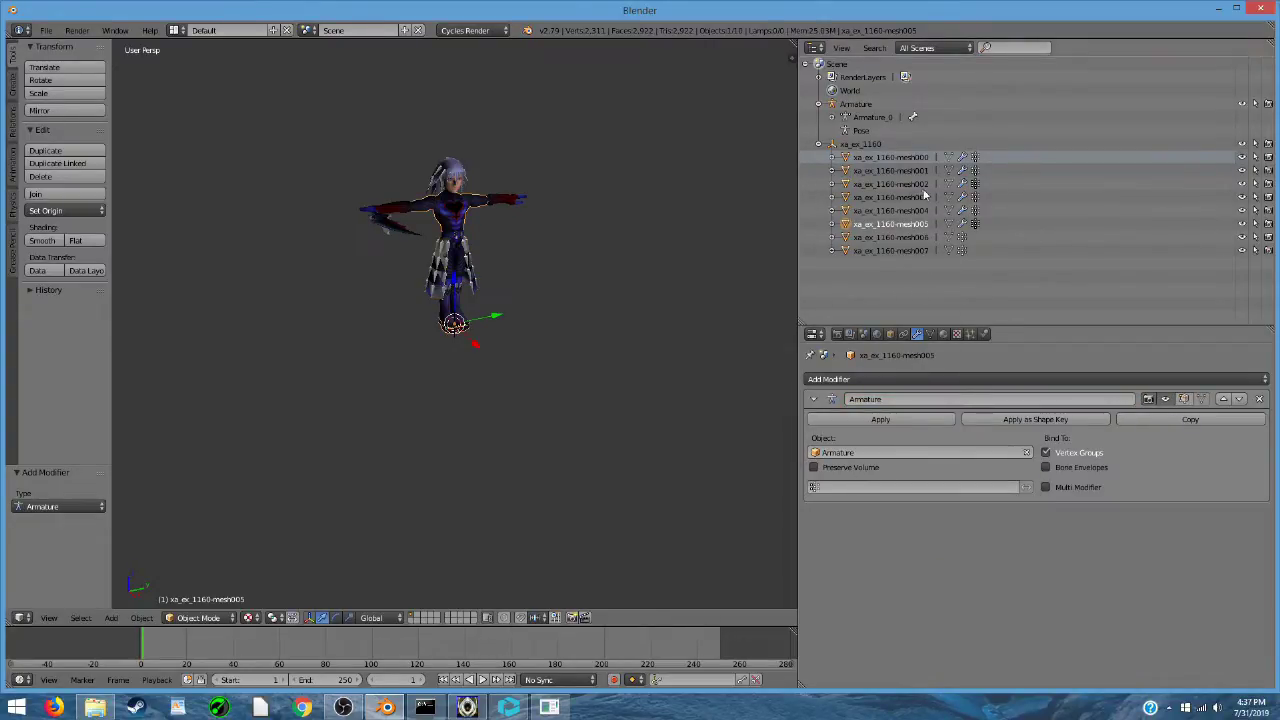
- Add an Armature modifier to xa_ex_1160-mesh006 and set its object to Armature
left_click(886, 237)
left_click(1066, 380)
left_click(1050, 408)
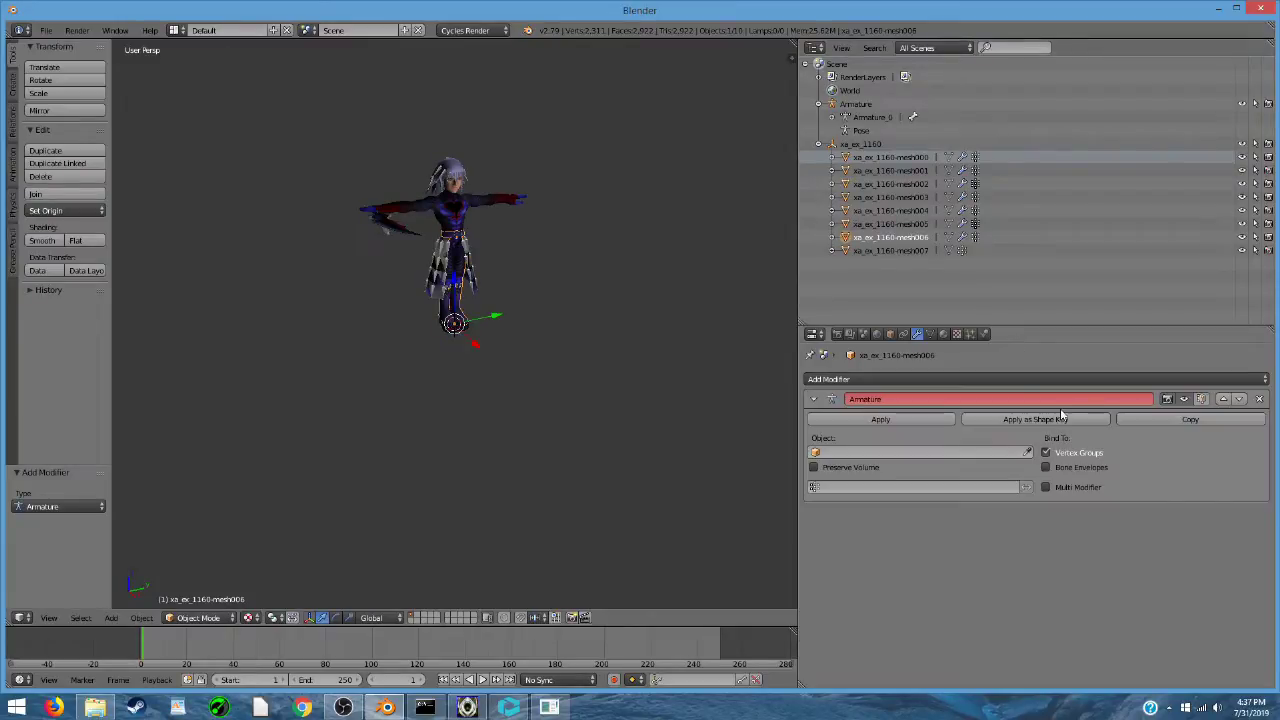
left_click(882, 455)
left_click(870, 473)
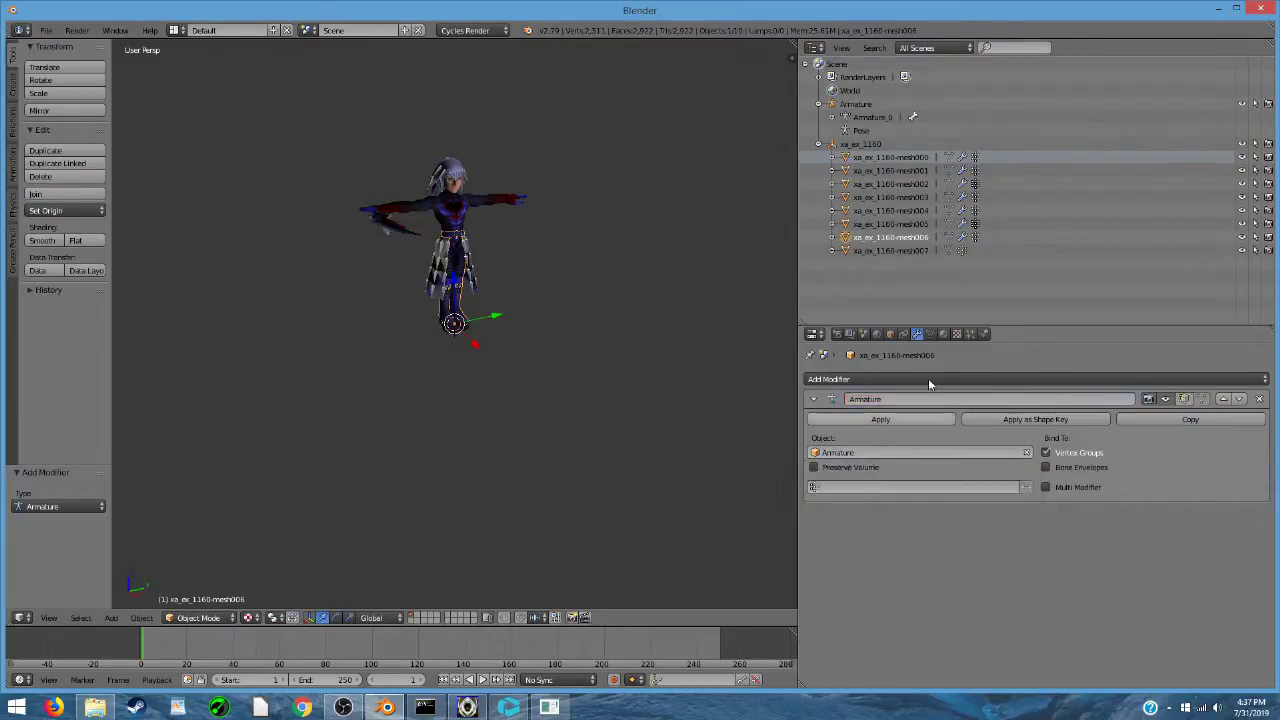
- Add an Armature modifier to xa_ex_1160-mesh007 with Armature as its object
left_click(895, 251)
left_click(948, 379)
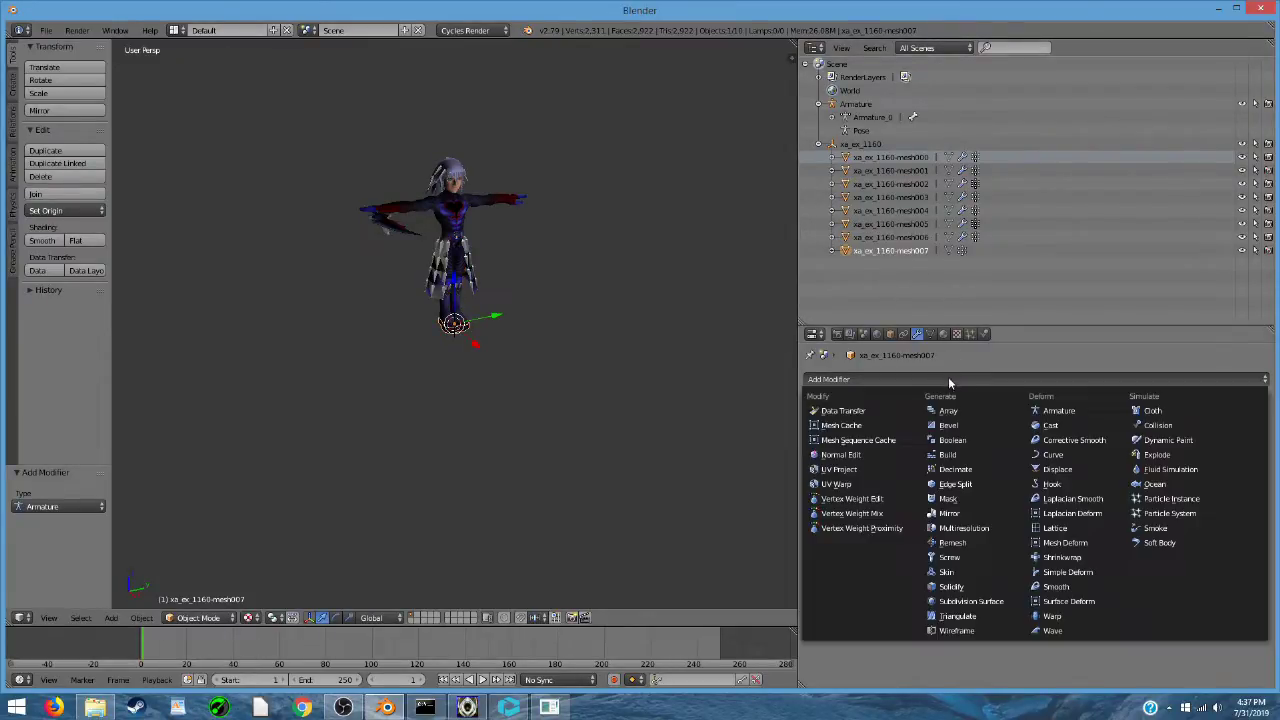
left_click(1050, 408)
left_click(882, 453)
left_click(870, 472)
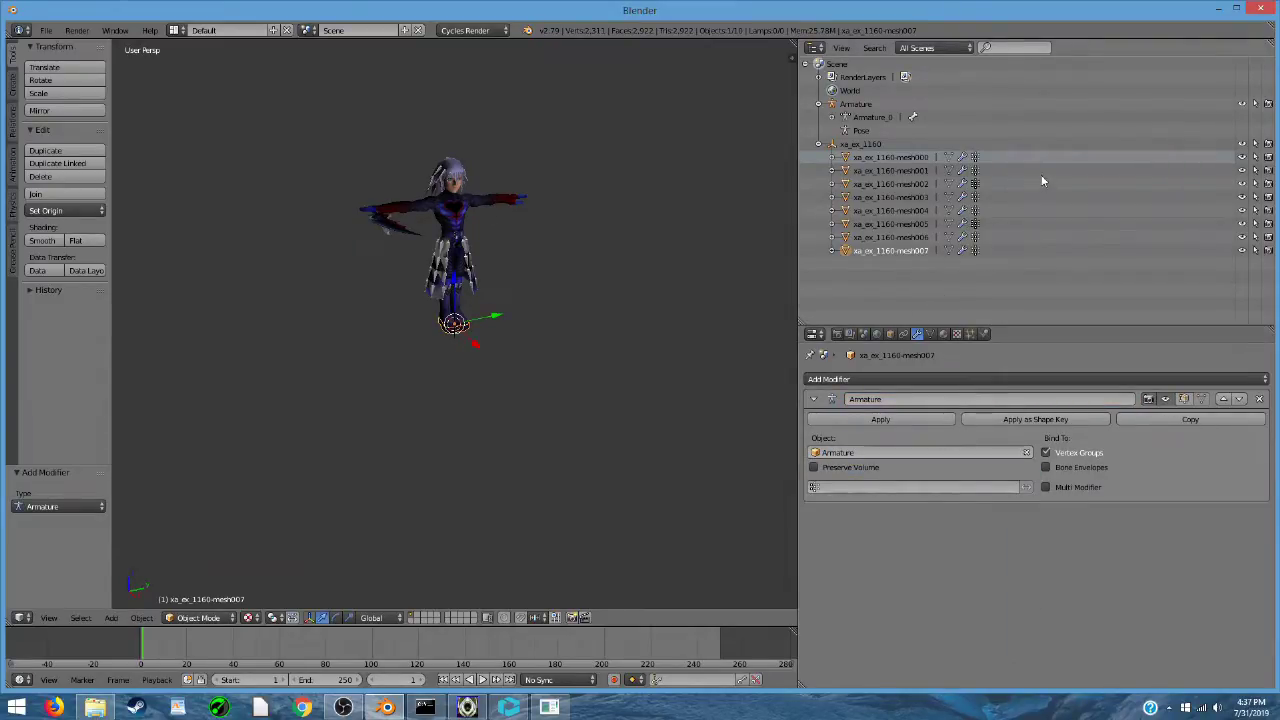
- Start a COLLADA export into the Dark Riku folder with the file name DarkRiku.dae
left_click(922, 158)
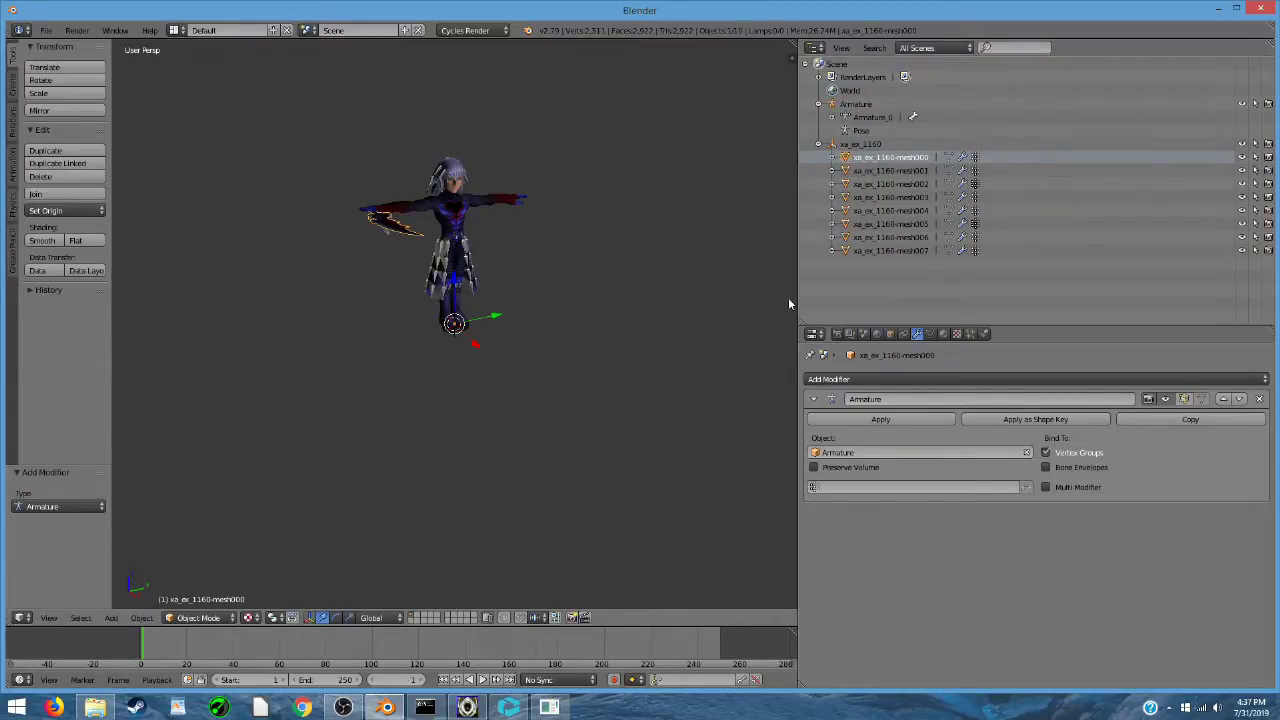
left_click_drag(799, 303, 1019, 317)
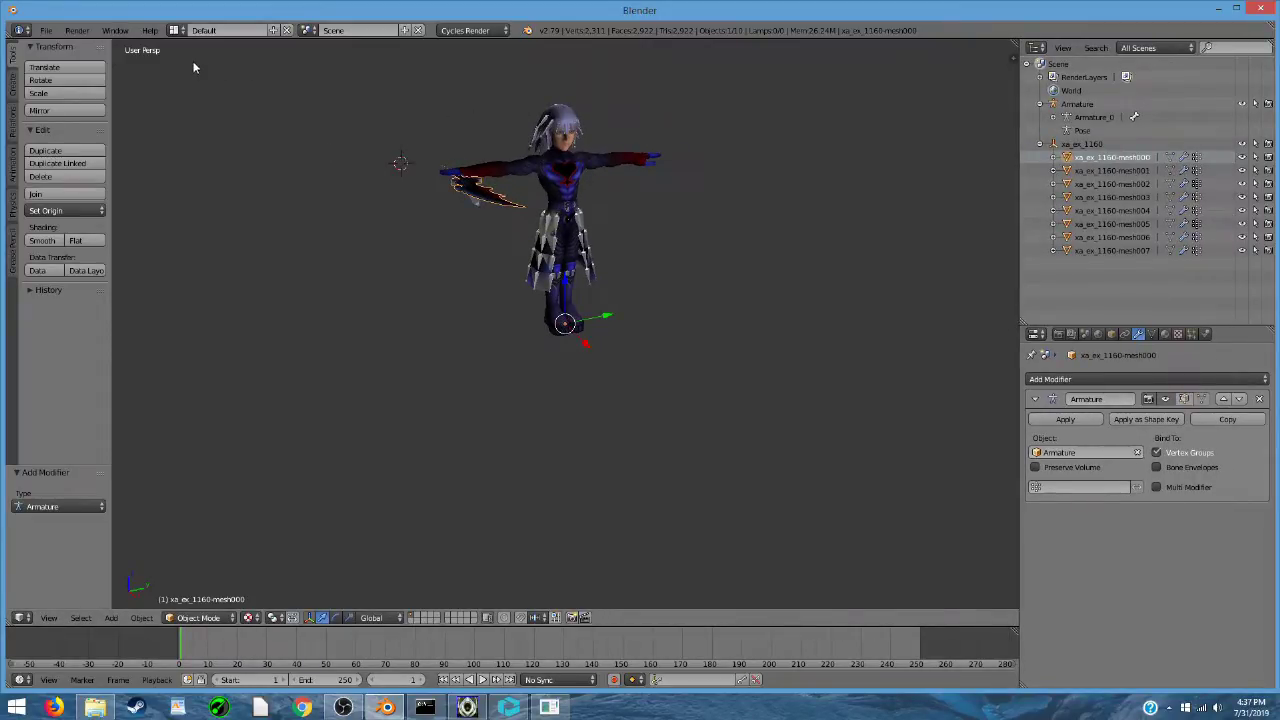
left_click(45, 32)
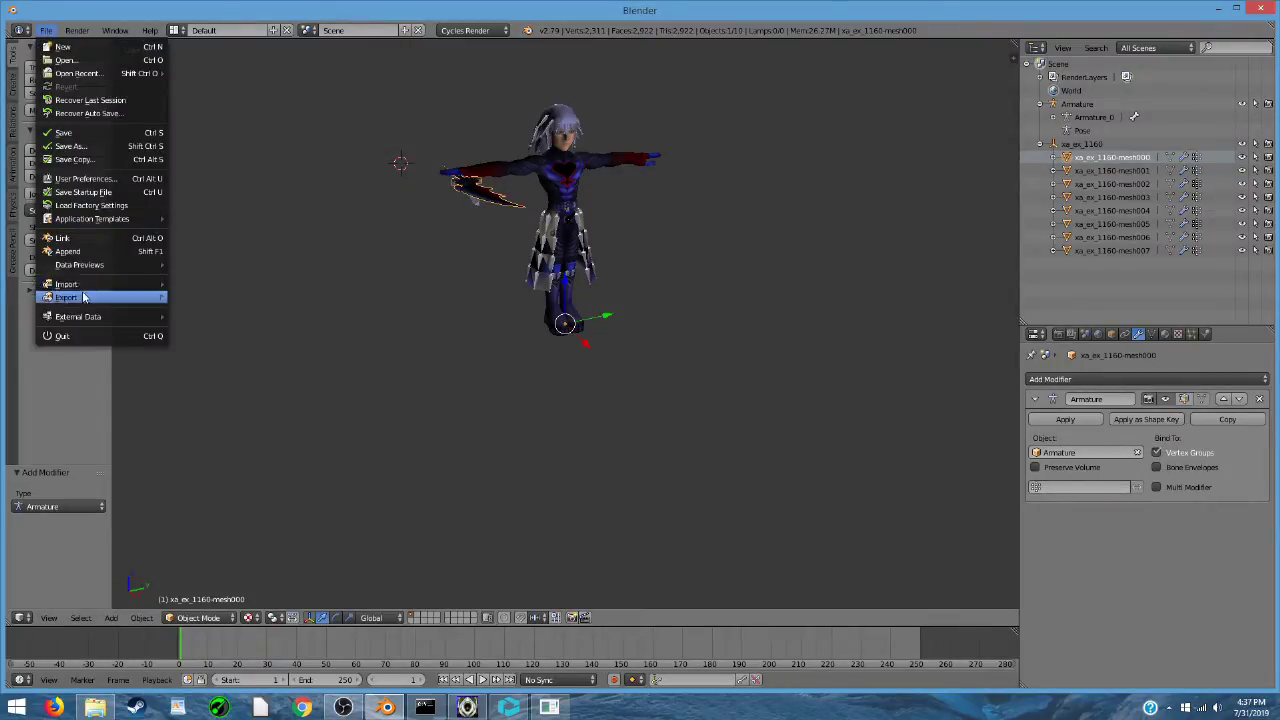
mouse_move(100, 297)
left_click(223, 298)
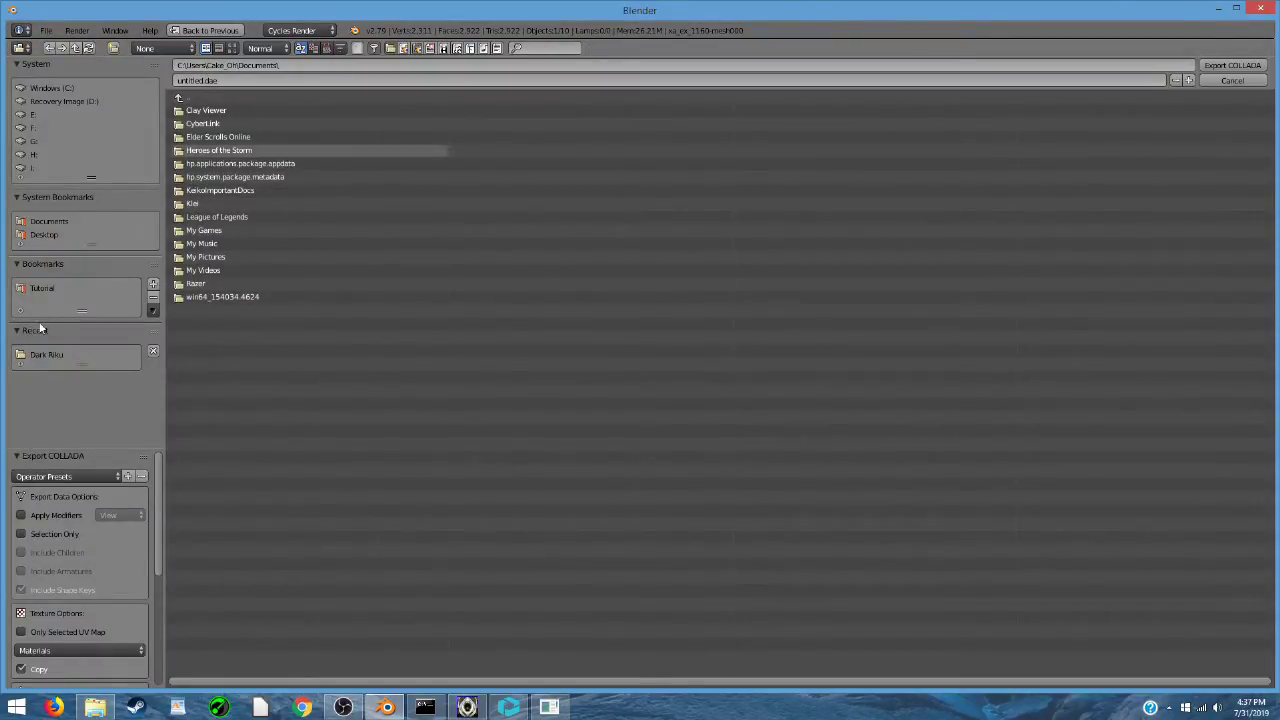
left_click(42, 354)
left_click(207, 80)
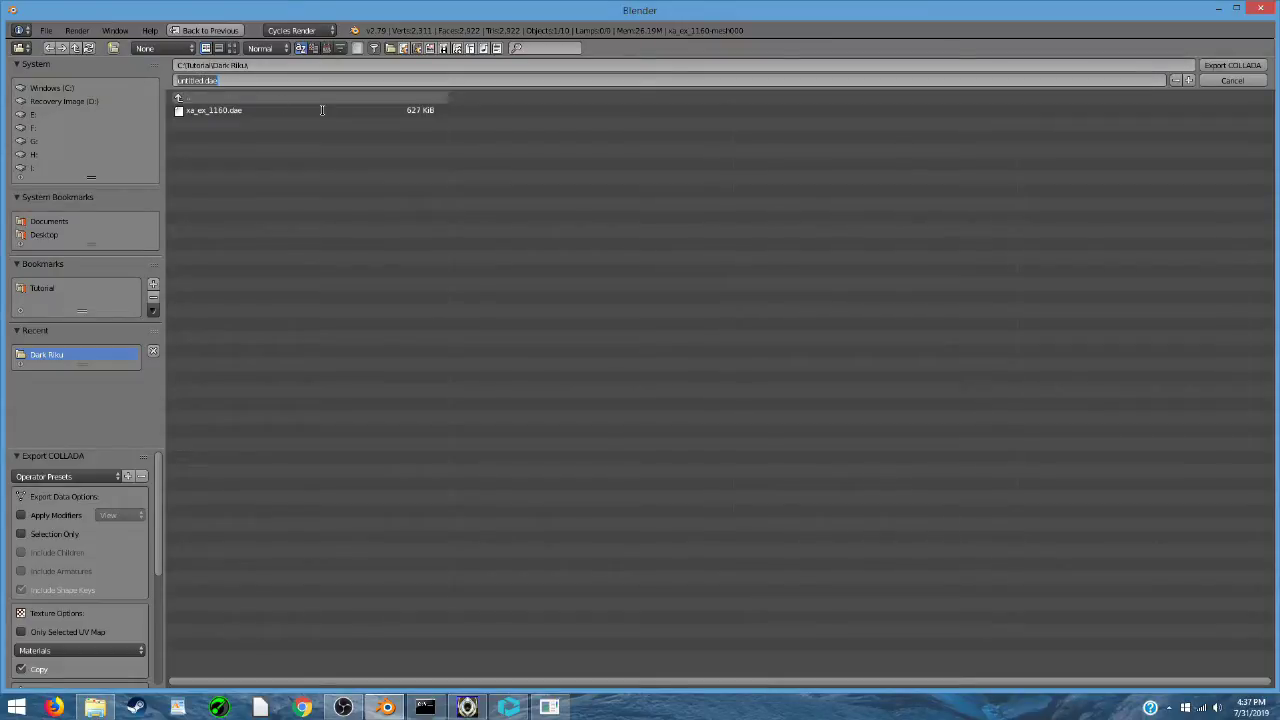
key("BackSpace")
- Enable the Apply Modifiers and Keep Bind Info options and export the COLLADA file
left_click(46, 515)
left_click(22, 516)
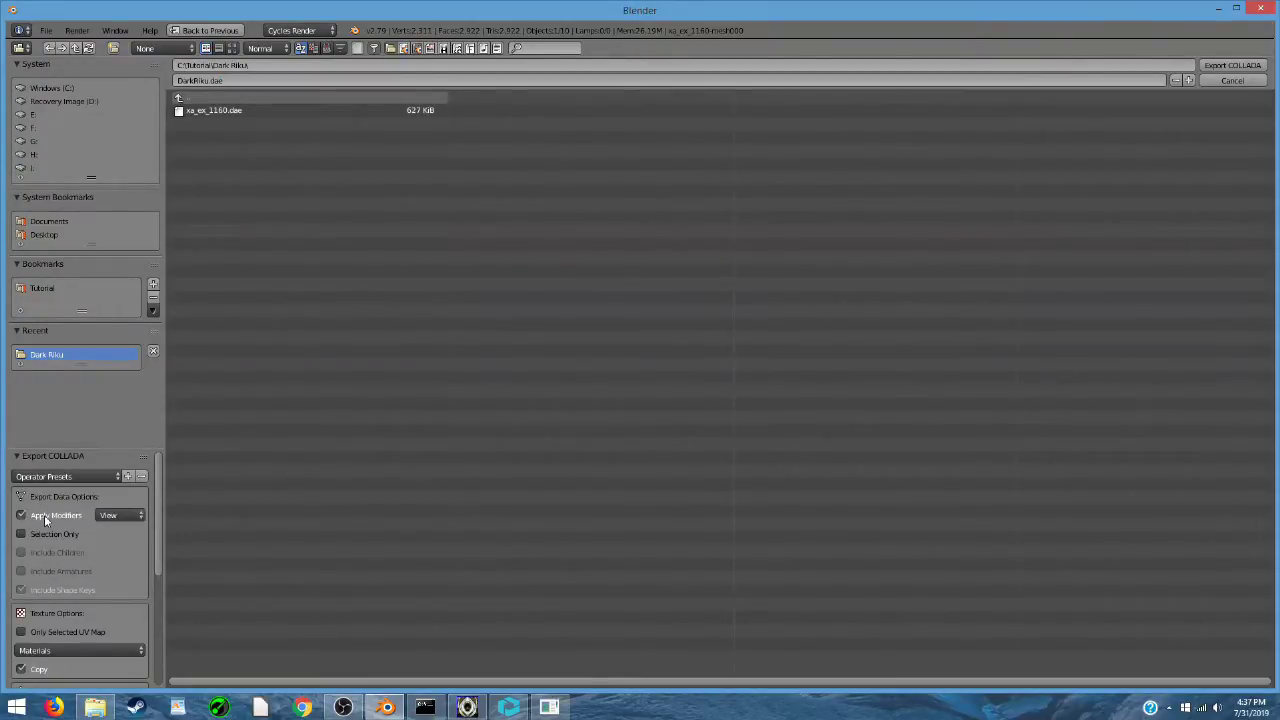
scroll(46, 520, "down", 5)
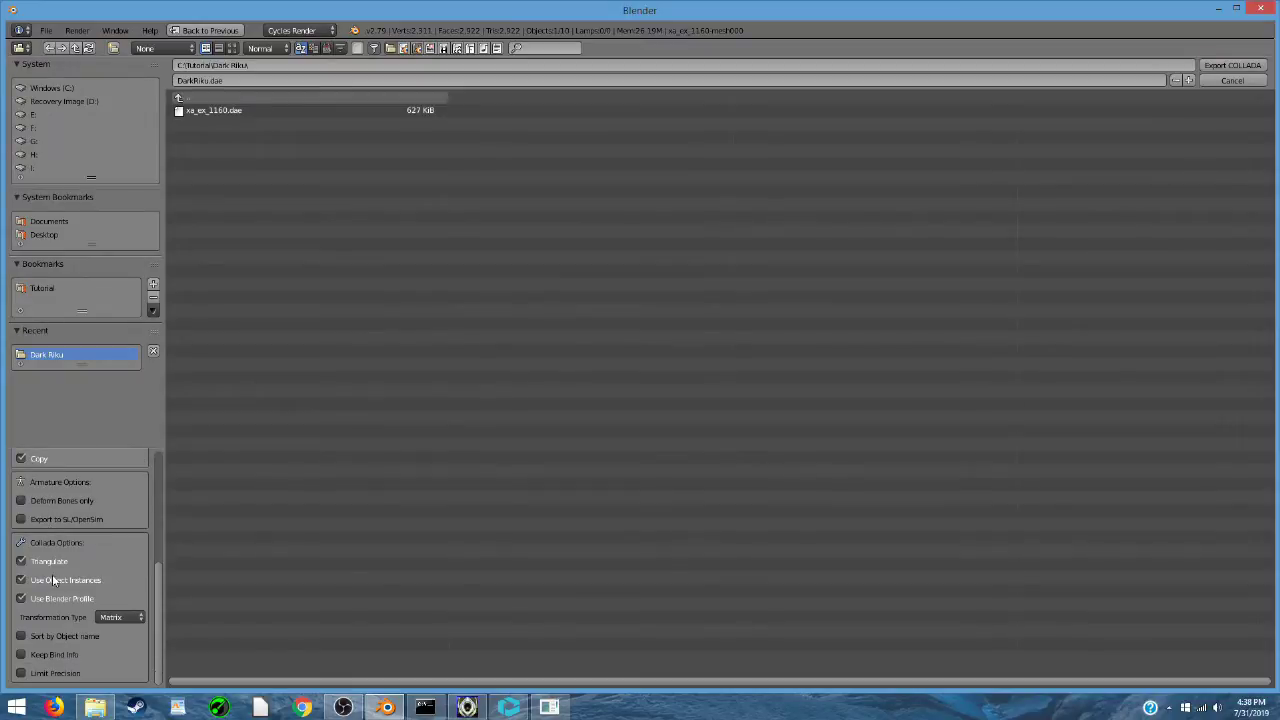
left_click(37, 657)
scroll(55, 628, "up", 5)
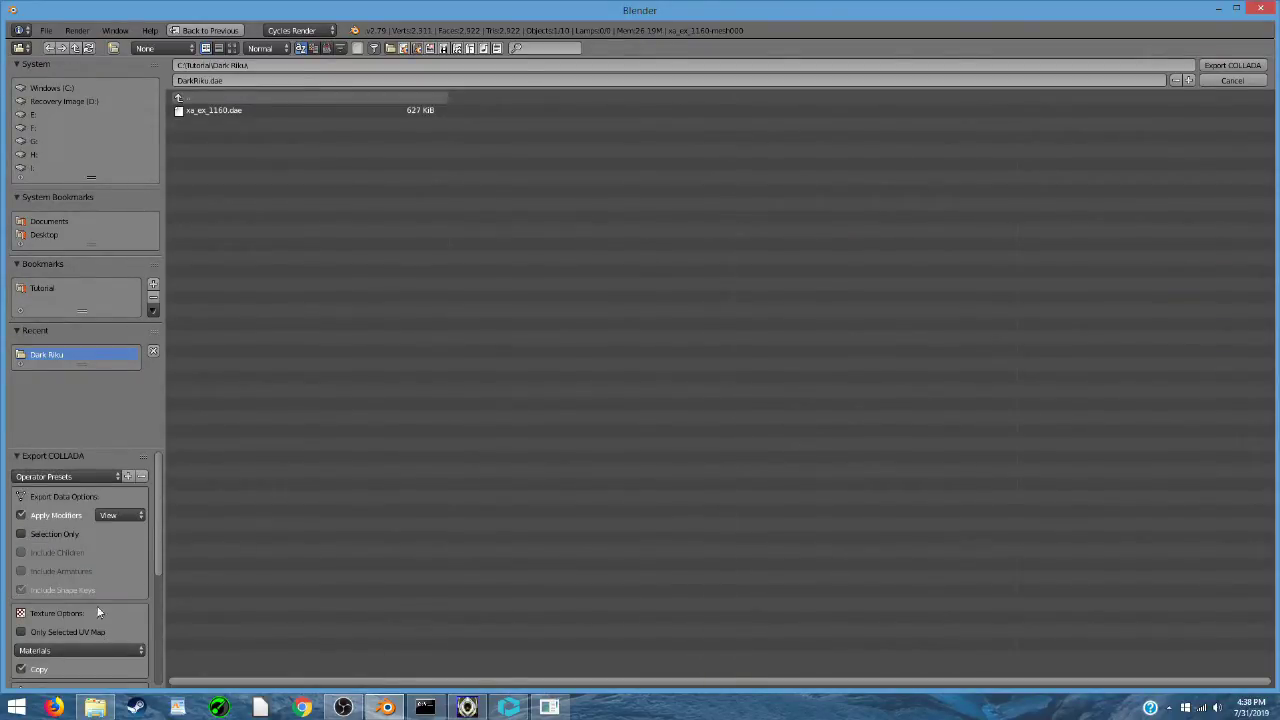
left_click(1230, 66)
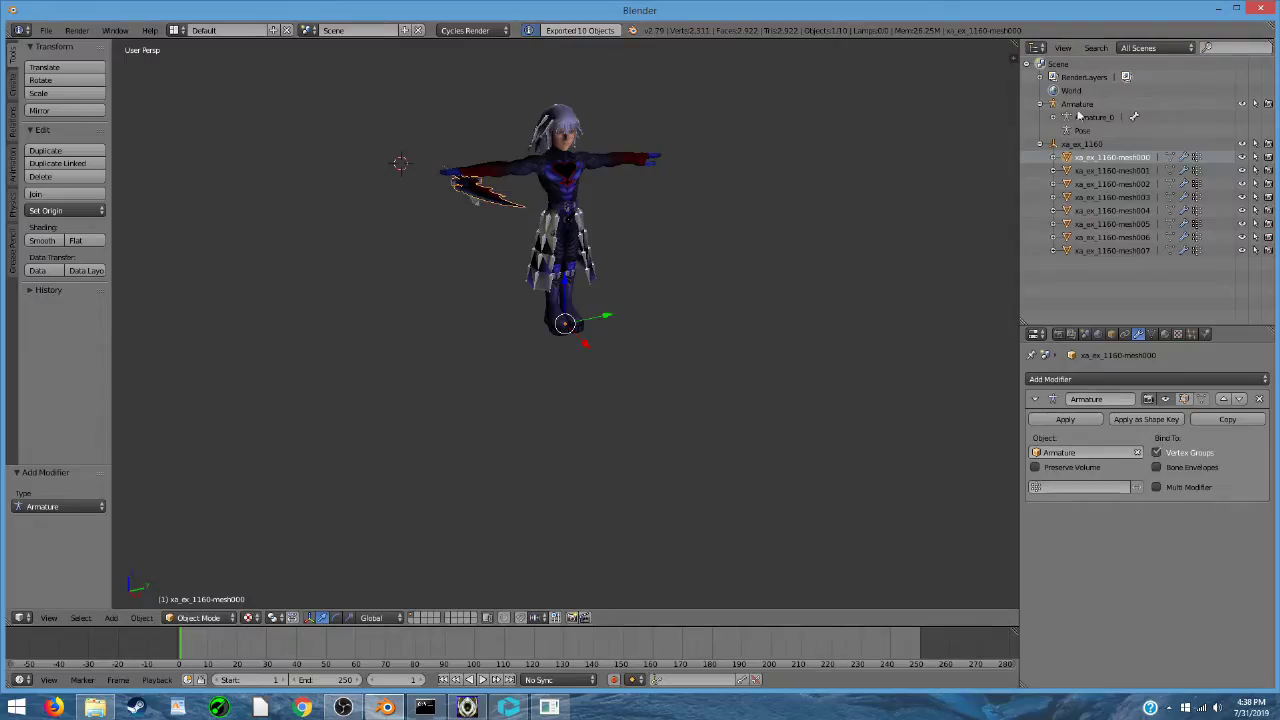
- Switch to File Explorer and the Command Prompt, and select DarkRiku.dae in the Dark Riku folder
left_click(95, 708)
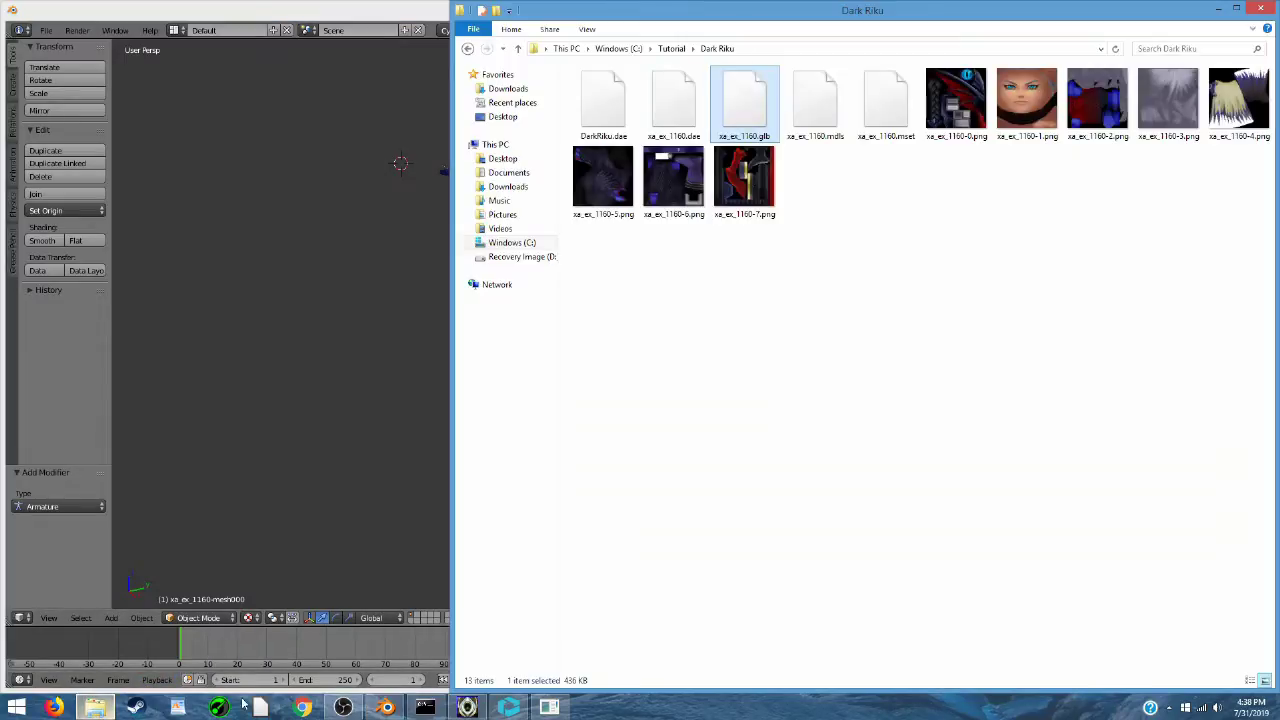
left_click(425, 708)
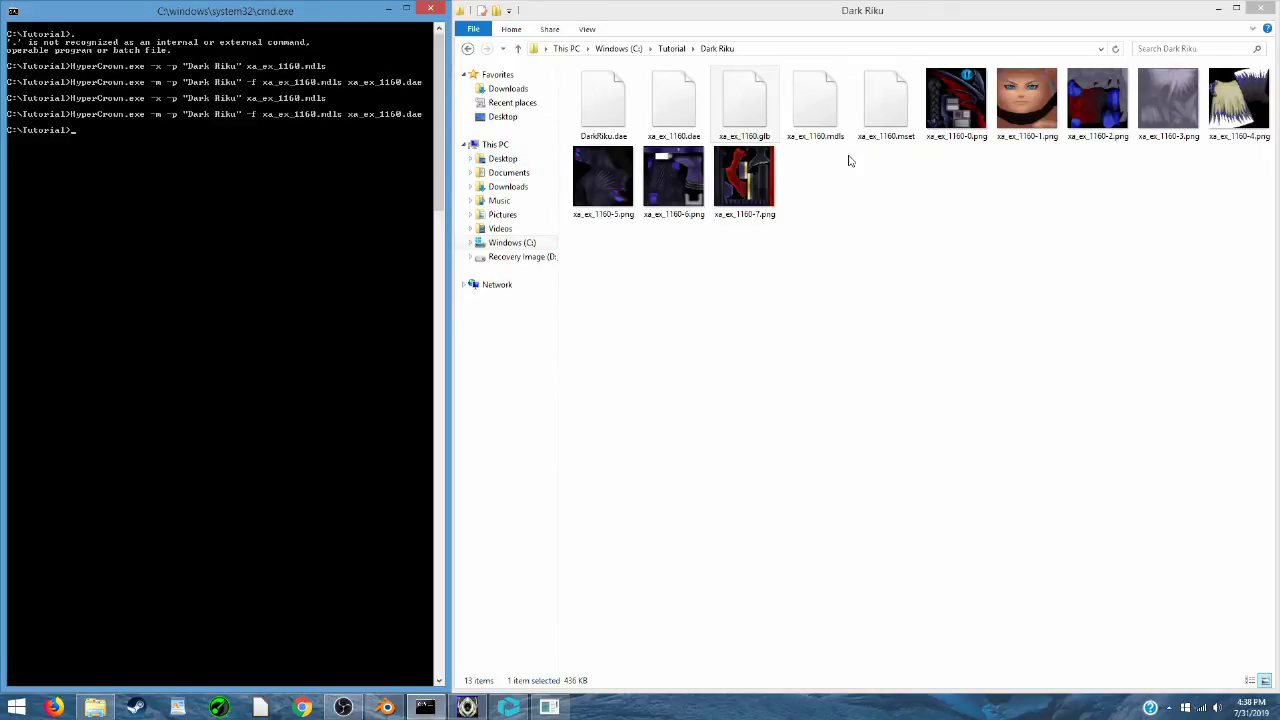
left_click(603, 108)
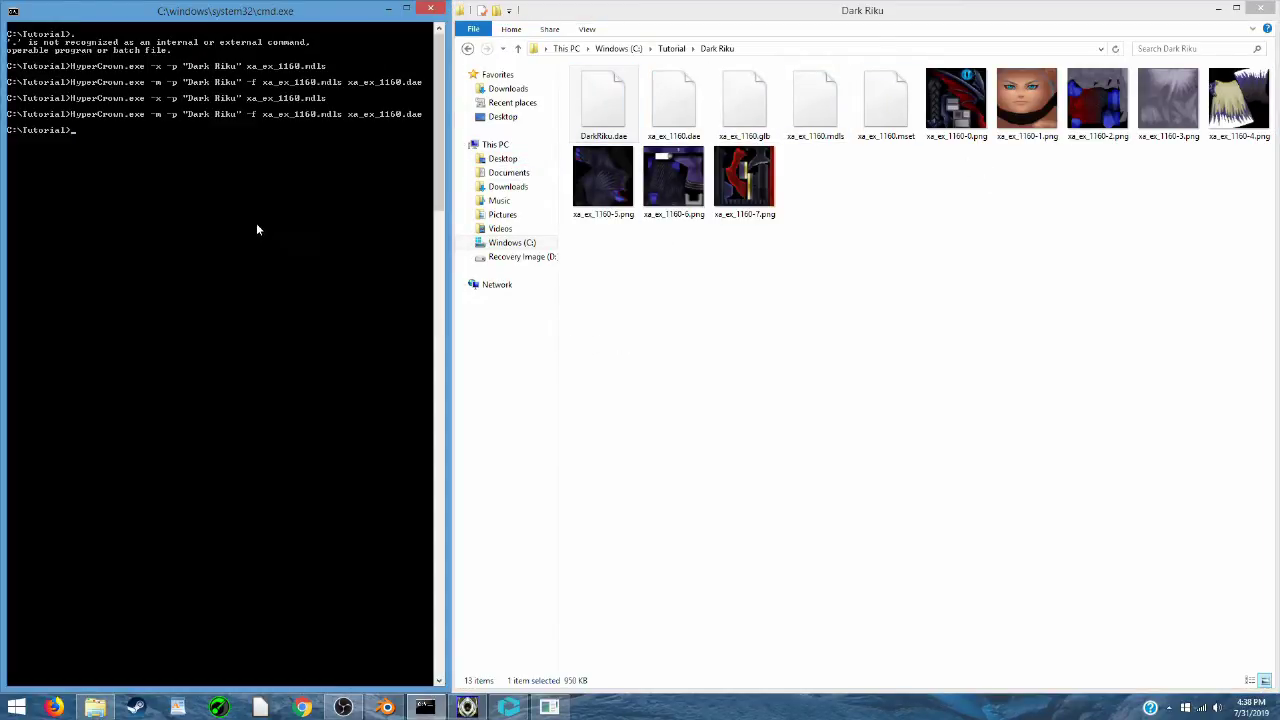
- Run HyperCrown.exe -m -p "Dark Riku" -f -r 1 -j xa_ex_1160.mdls DarkRiku.dae DarkRiku.mdls and dismiss its finished window
type("HyperCrown.exe -m -p \"Dark Riku\" -f")
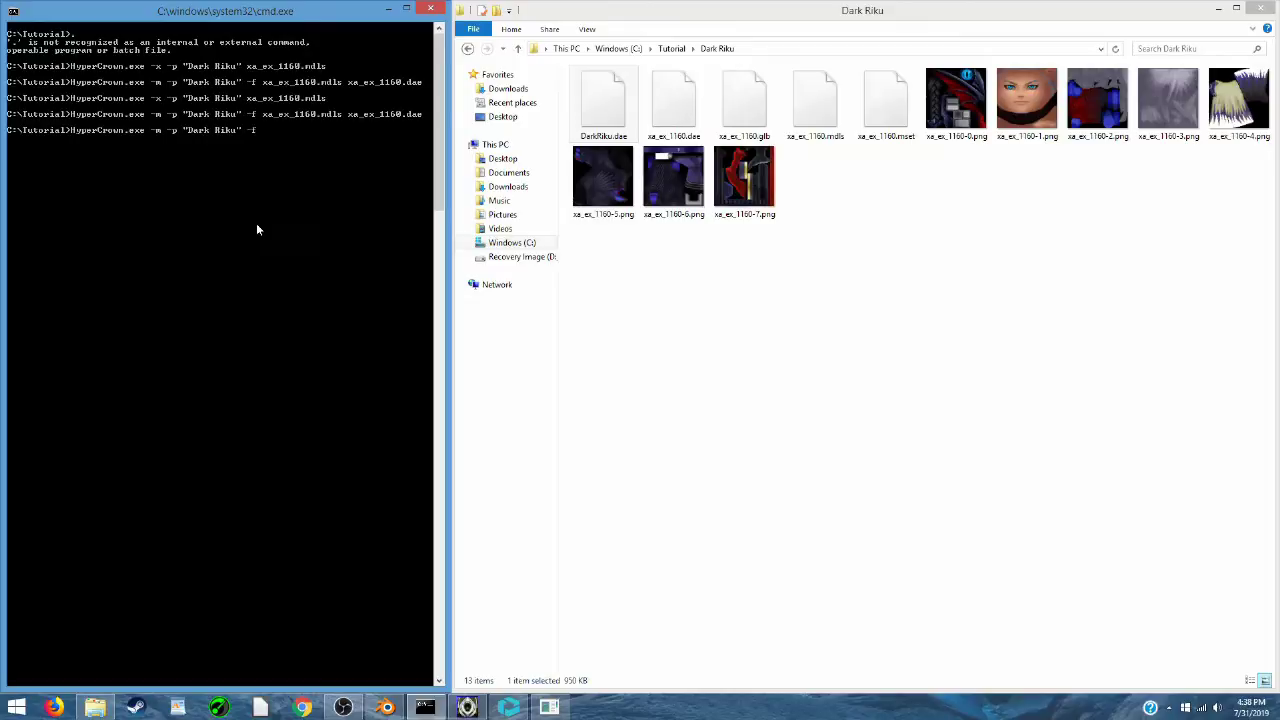
type(" -r 1 -j")
type("h ")
type("xa_e")
type("x_1160.mdl")
type("s xa")
key("BackSpace")
key("BackSpace")
type("DarkRiku.dae DarkRiku.mdls")
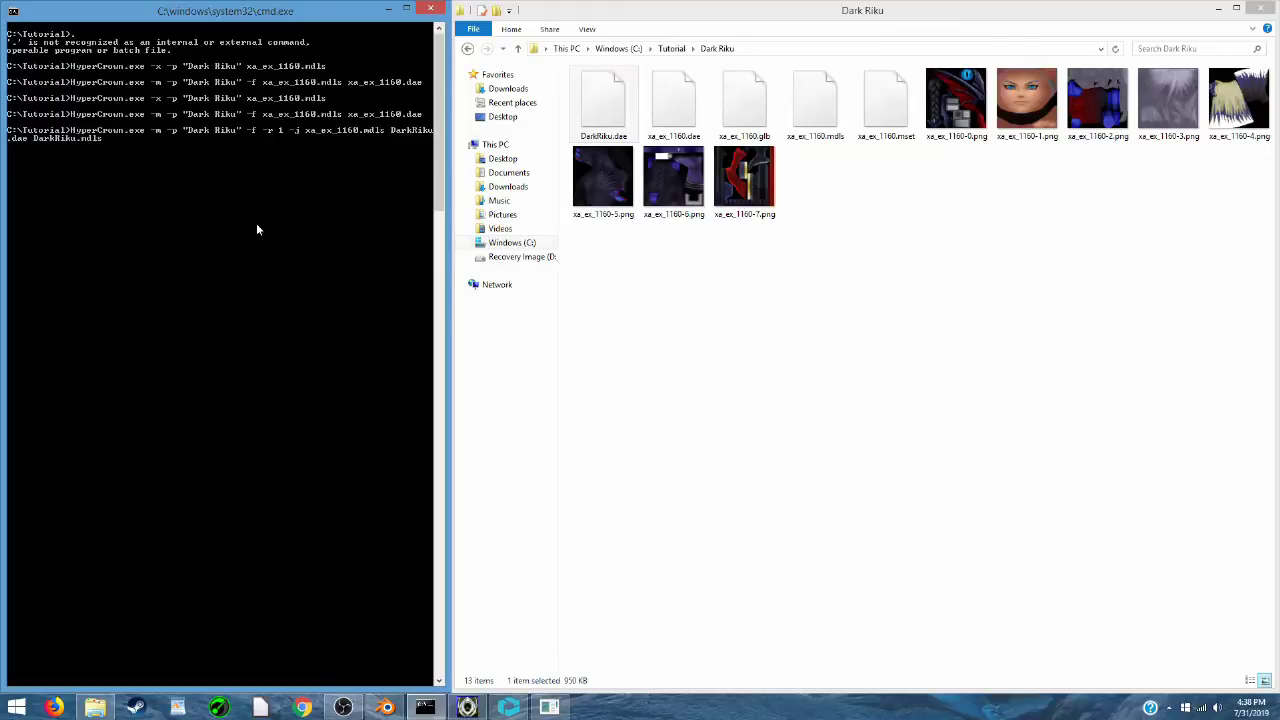
key("Return")
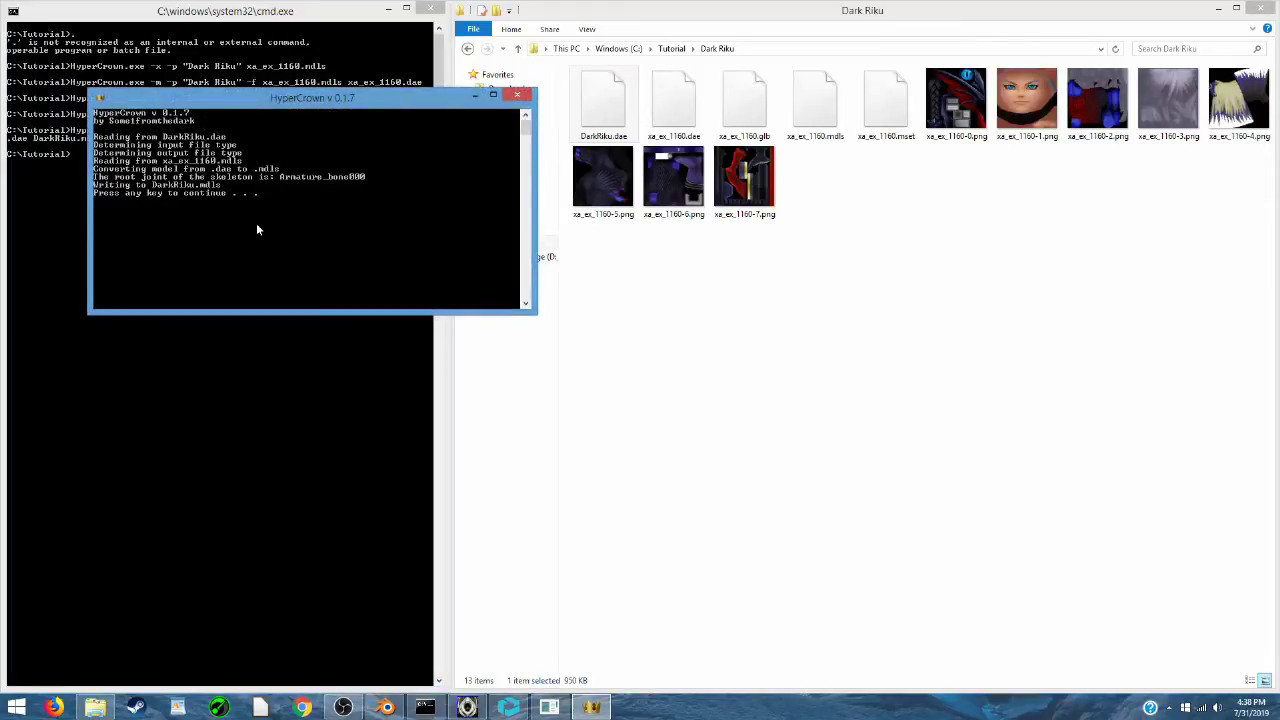
key("Return")
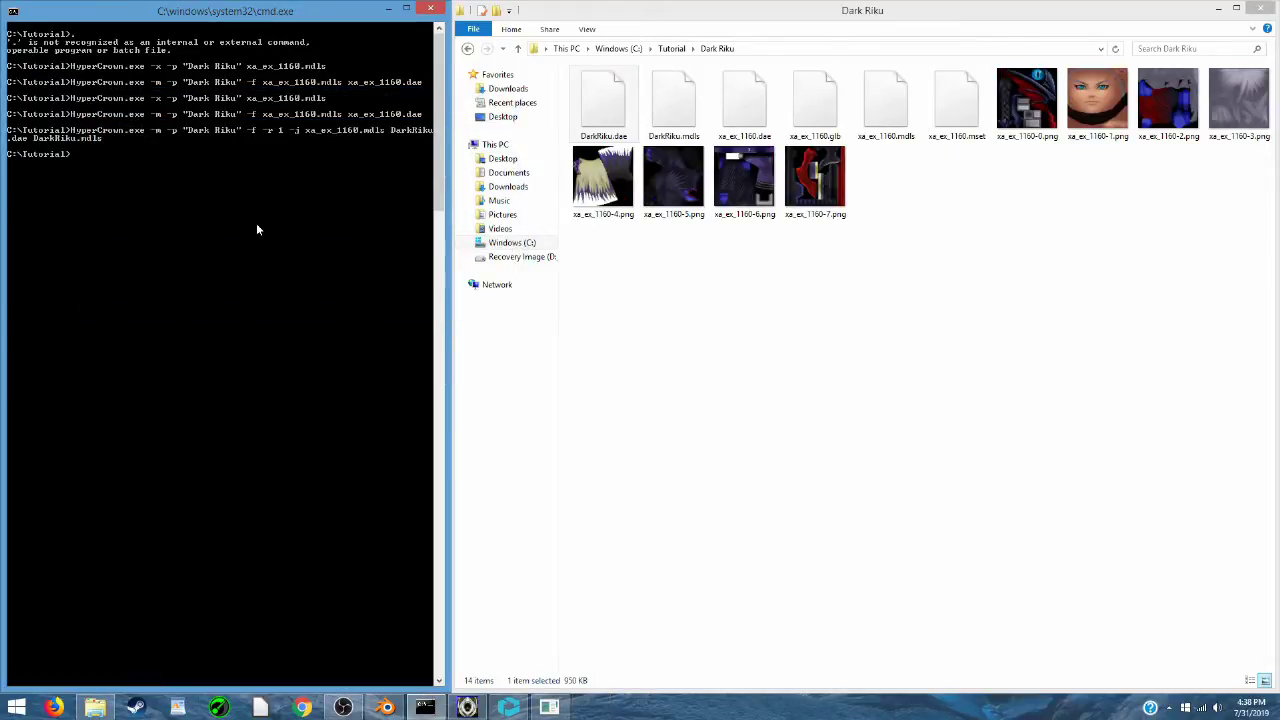
- Examine DarkRiku.mdls, the original xa_ex_1160.mdls and the PNG textures xa_ex_1160-0 to xa_ex_1160-7 in the Dark Riku folder
left_click(670, 118)
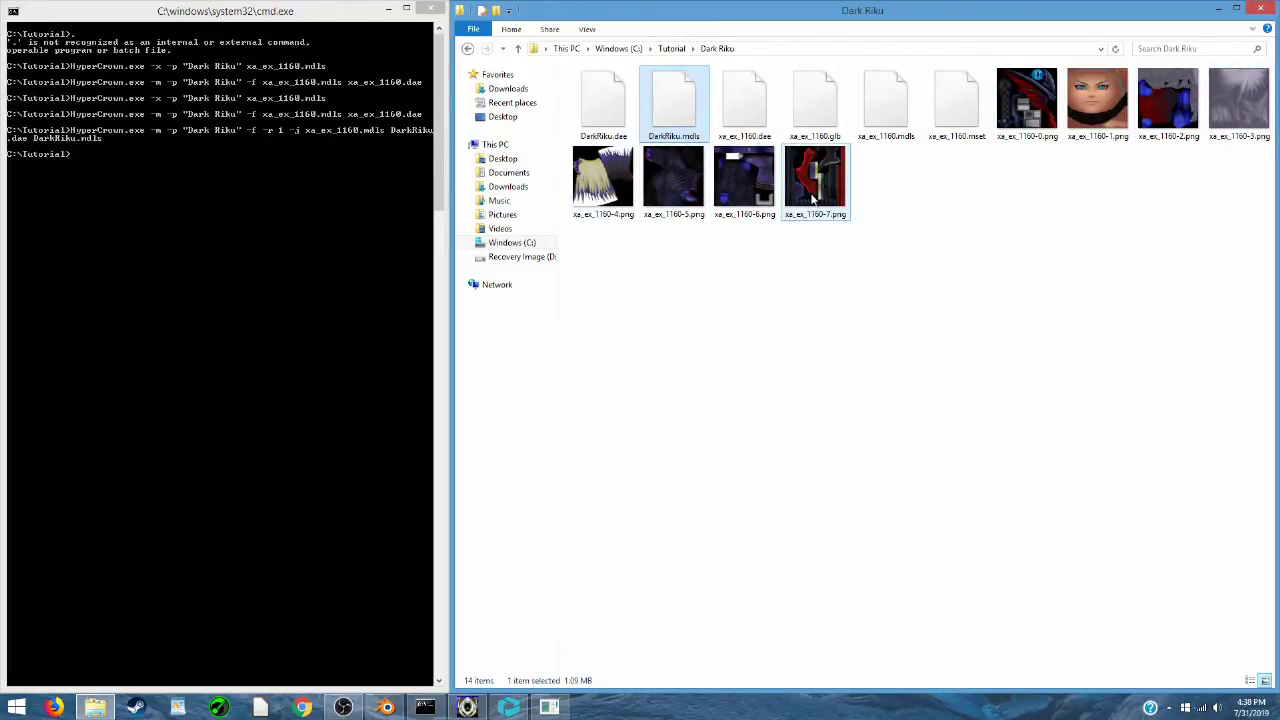
left_click(889, 108)
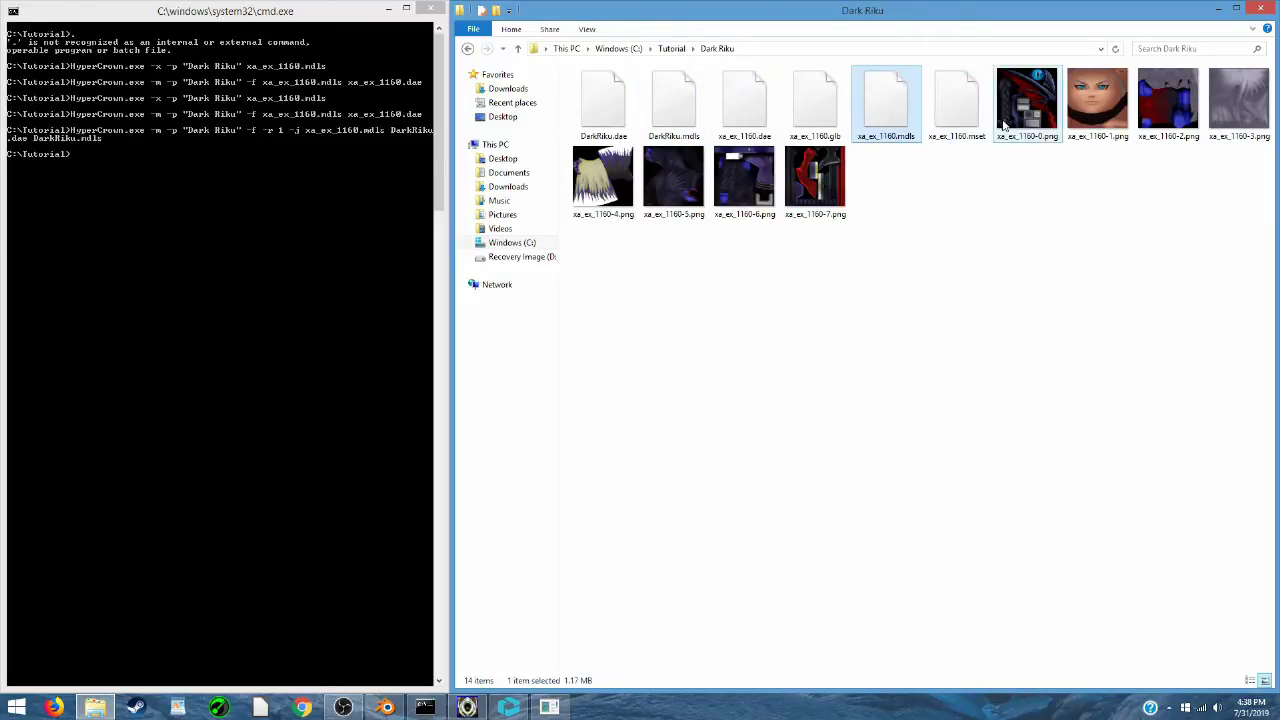
left_click(1026, 100)
left_click(826, 190, "shift")
left_click(936, 200)
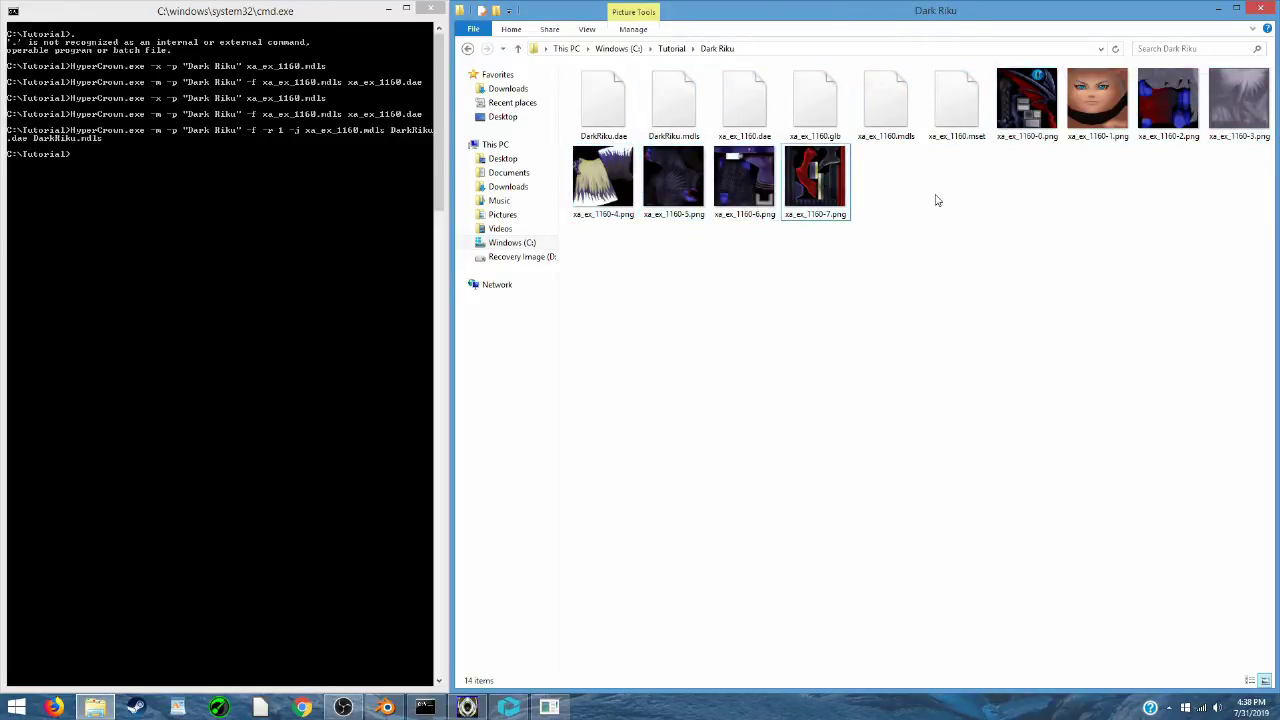
- Duplicate xa_ex_1160.mset in the Dark Riku folder and rename the copy DarkRiku.mset
left_click(690, 113)
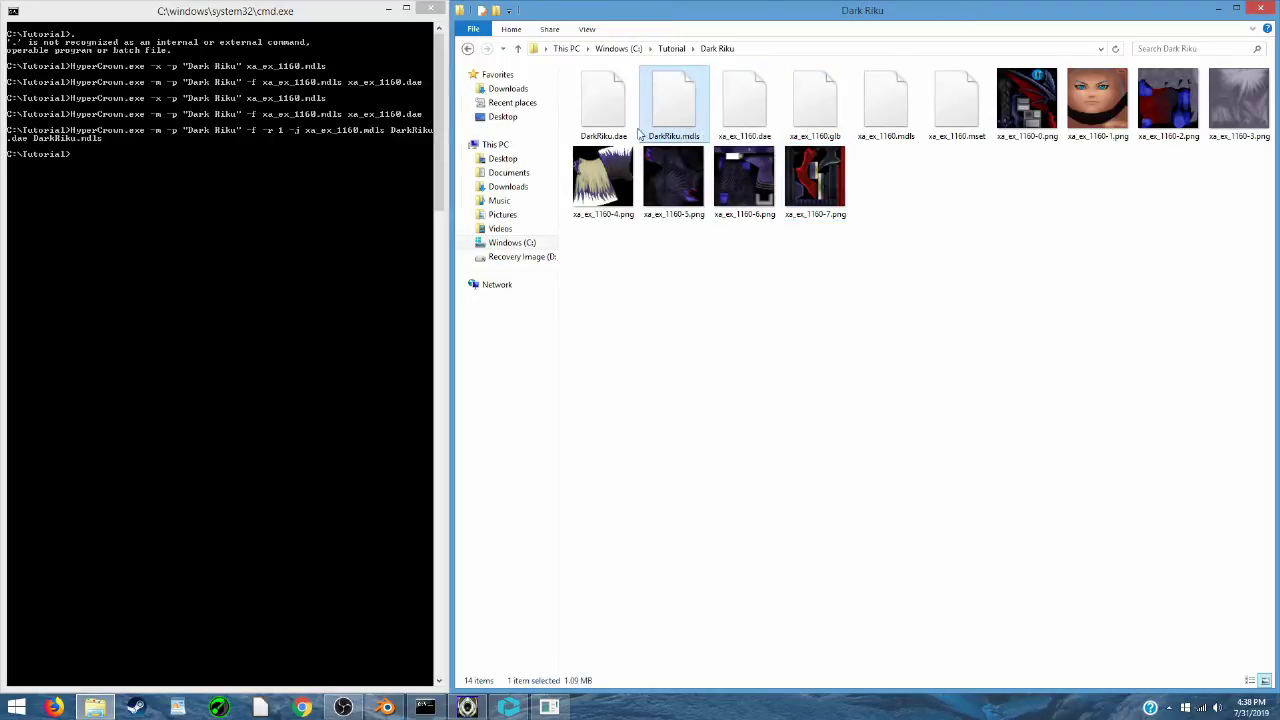
left_click_drag(675, 120, 950, 130)
left_click(950, 130)
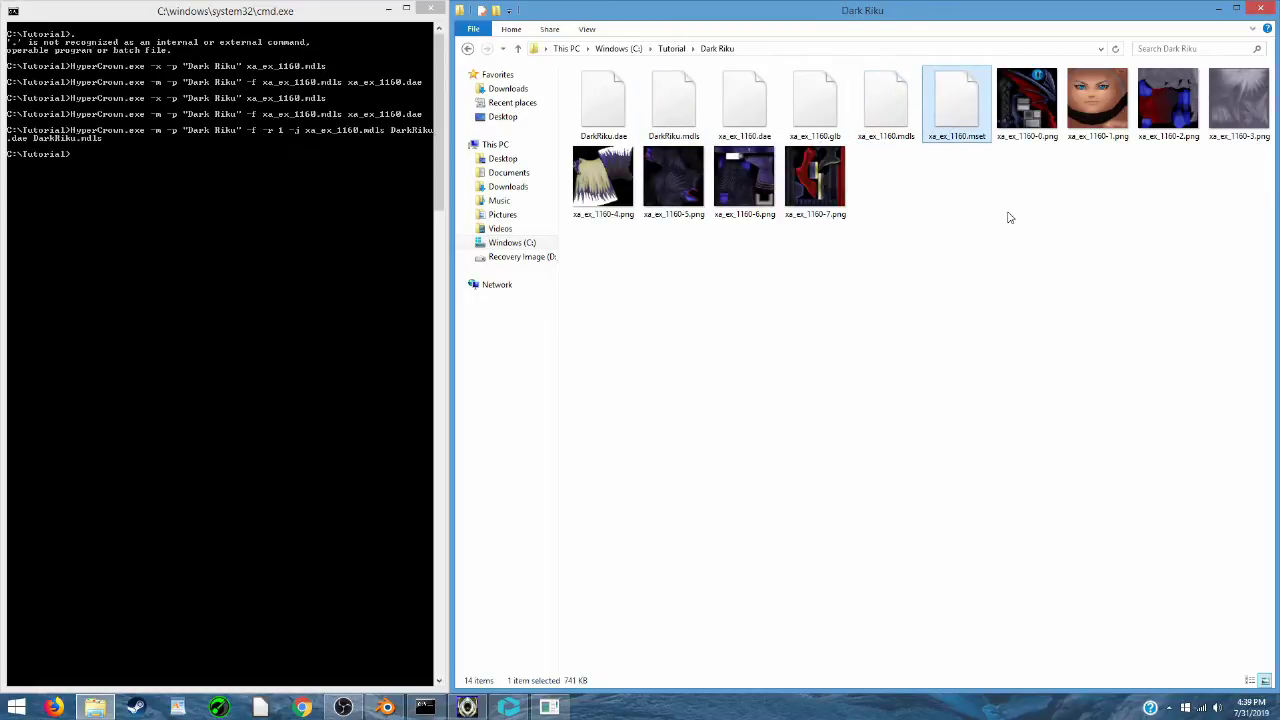
key("ctrl+c")
key("ctrl+v")
left_click(757, 146)
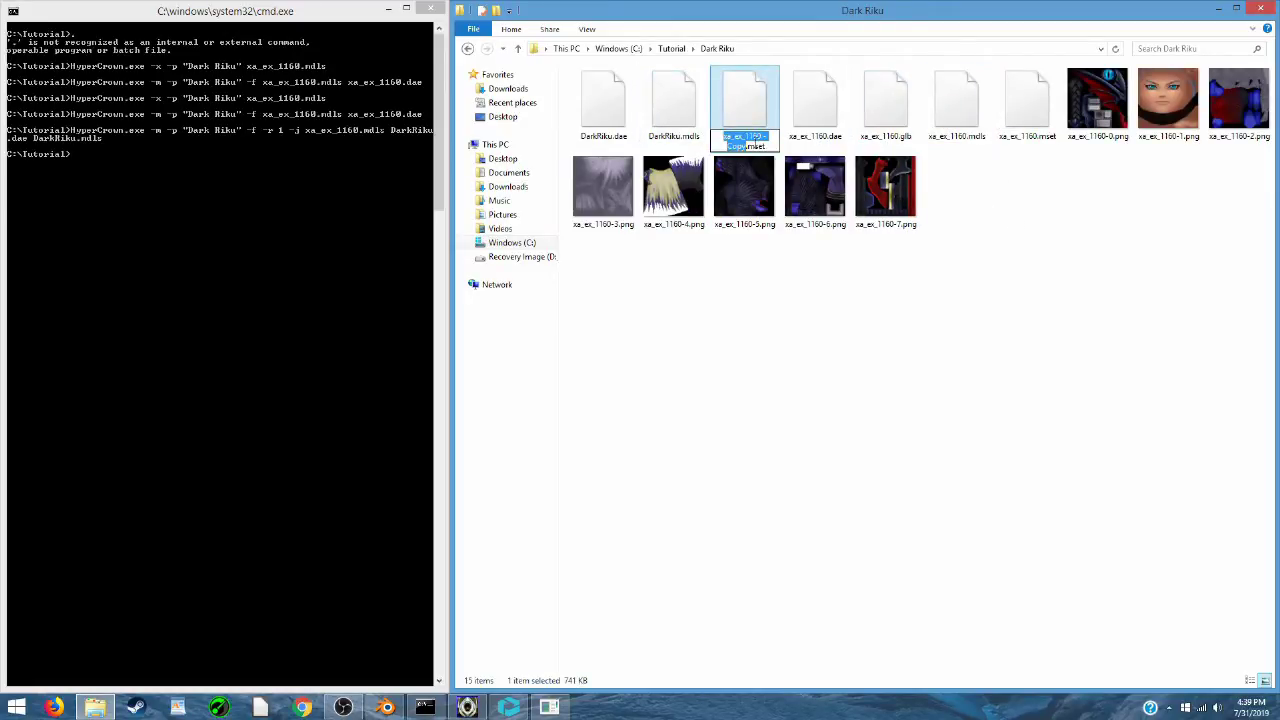
type("DarkRiku")
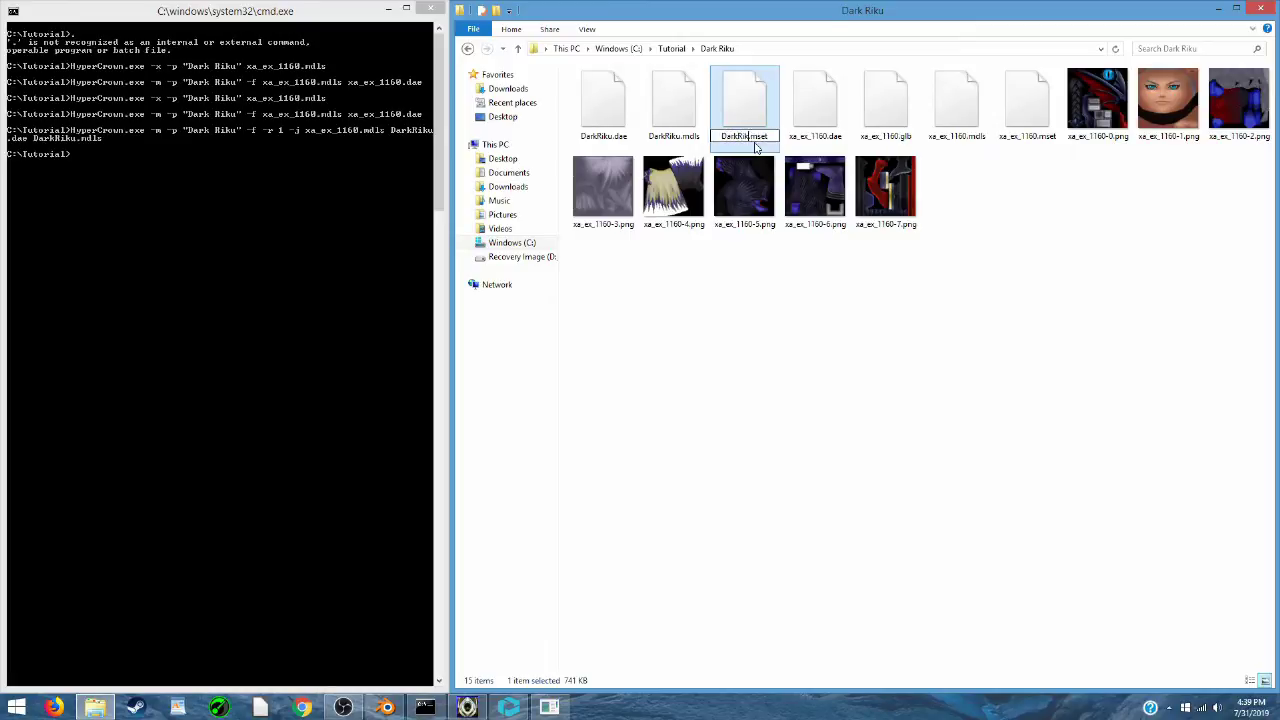
key("Return")
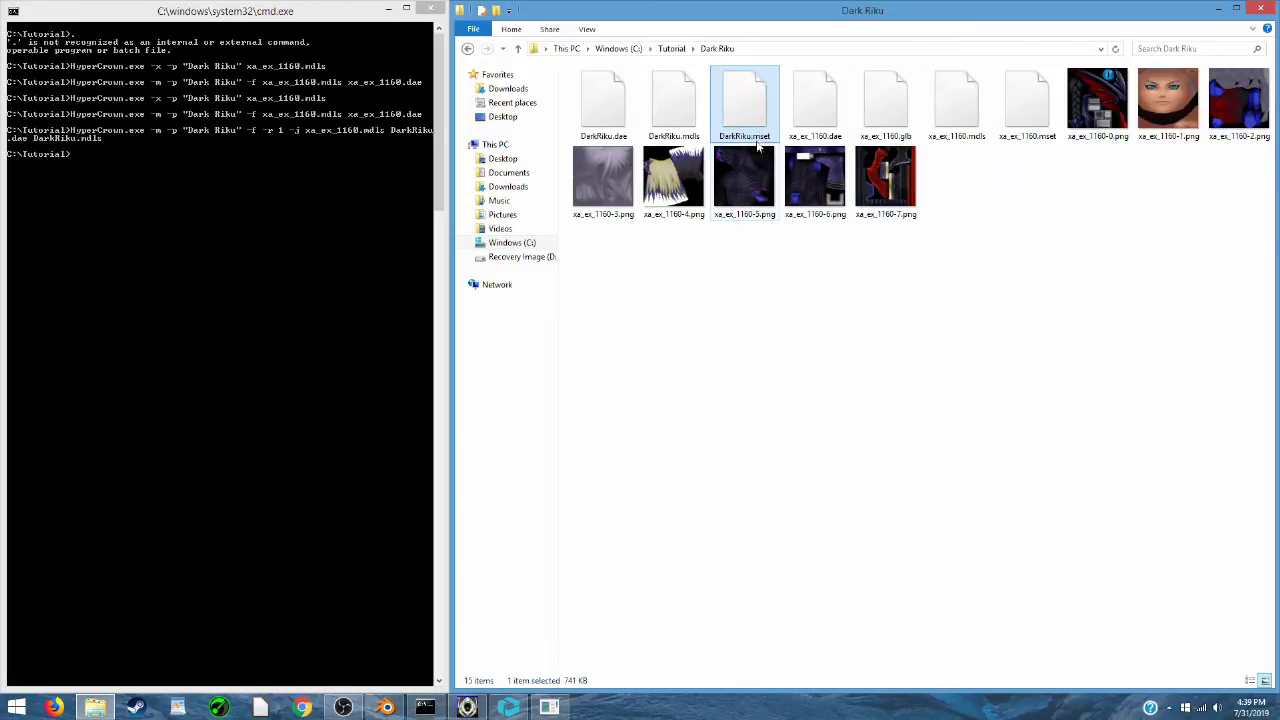
left_click(720, 317)
- Switch to ModelViewerWX, load DarkRiku.mdls from the Dark Riku folder and expand the generic animations group
left_click(551, 707)
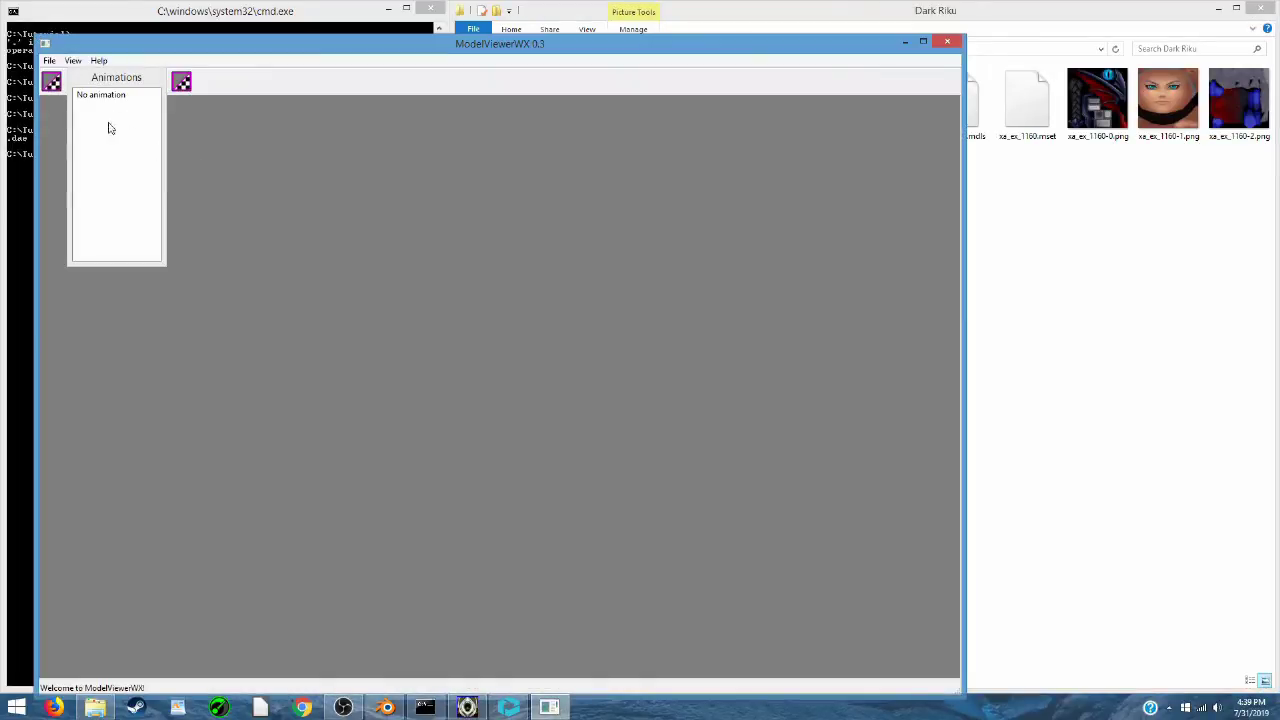
left_click(1089, 311)
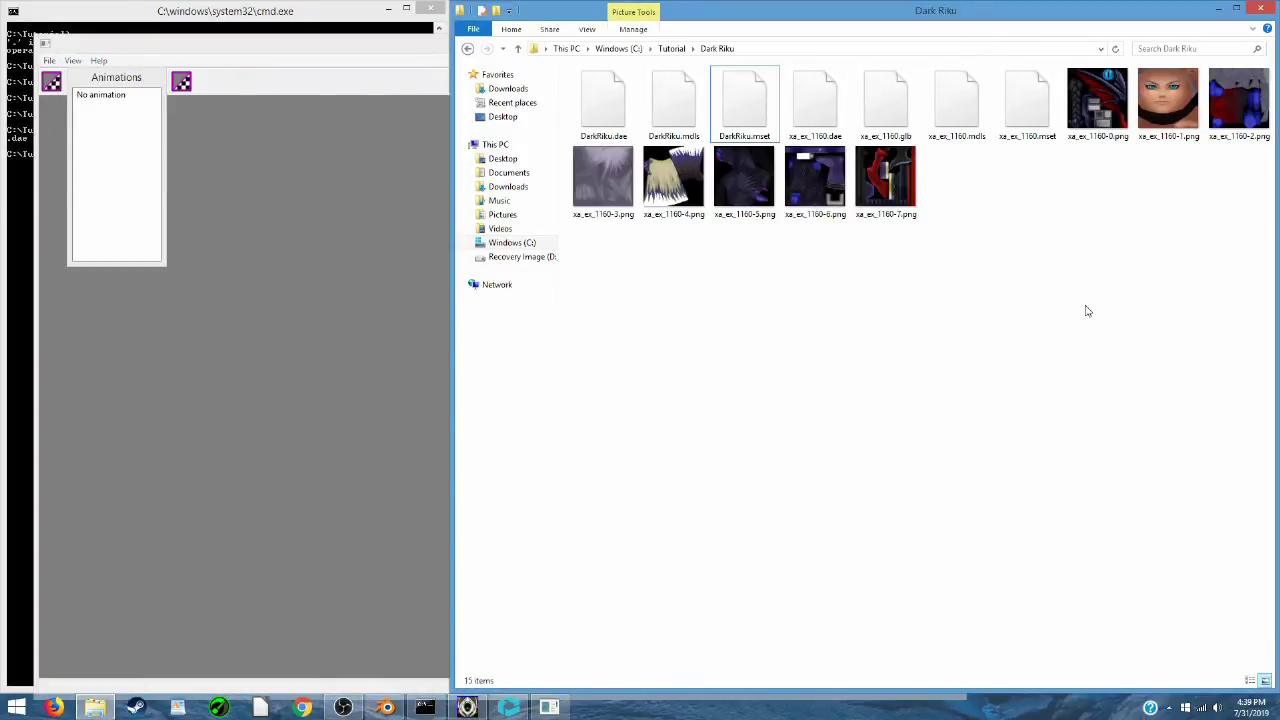
left_click(253, 127)
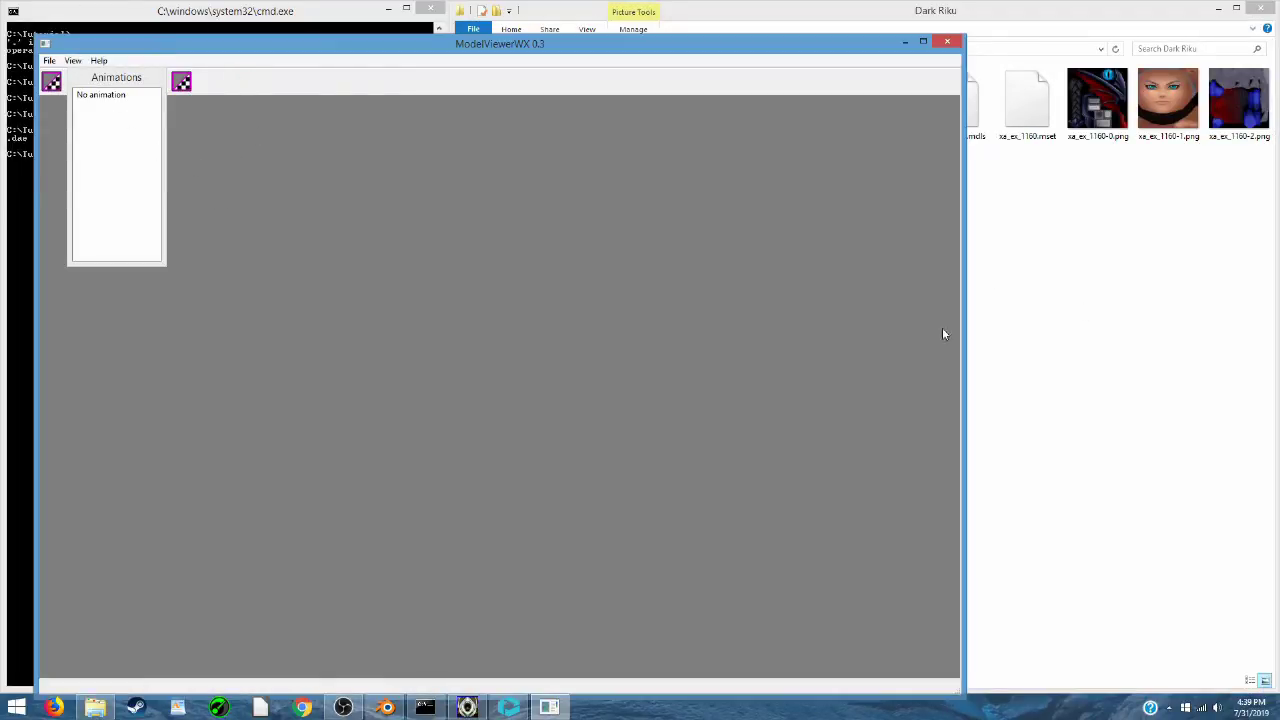
left_click(1080, 337)
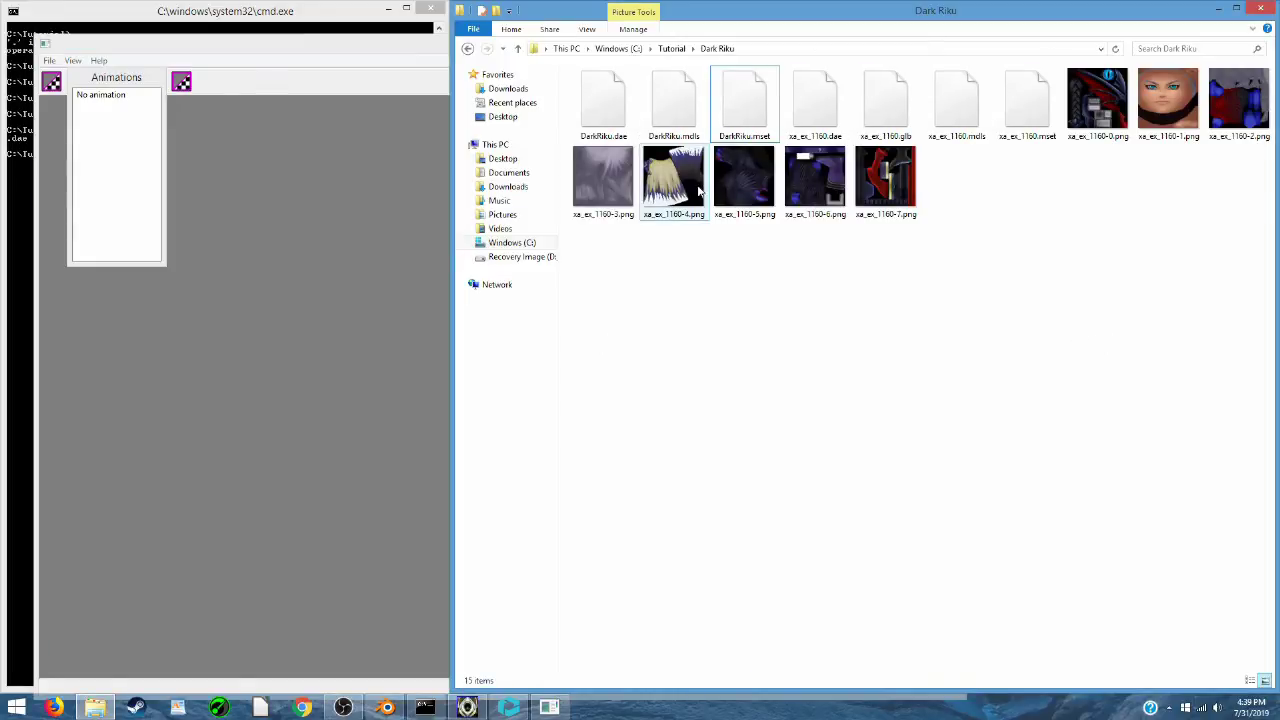
left_click(414, 309)
left_click(116, 96)
double_click(112, 107)
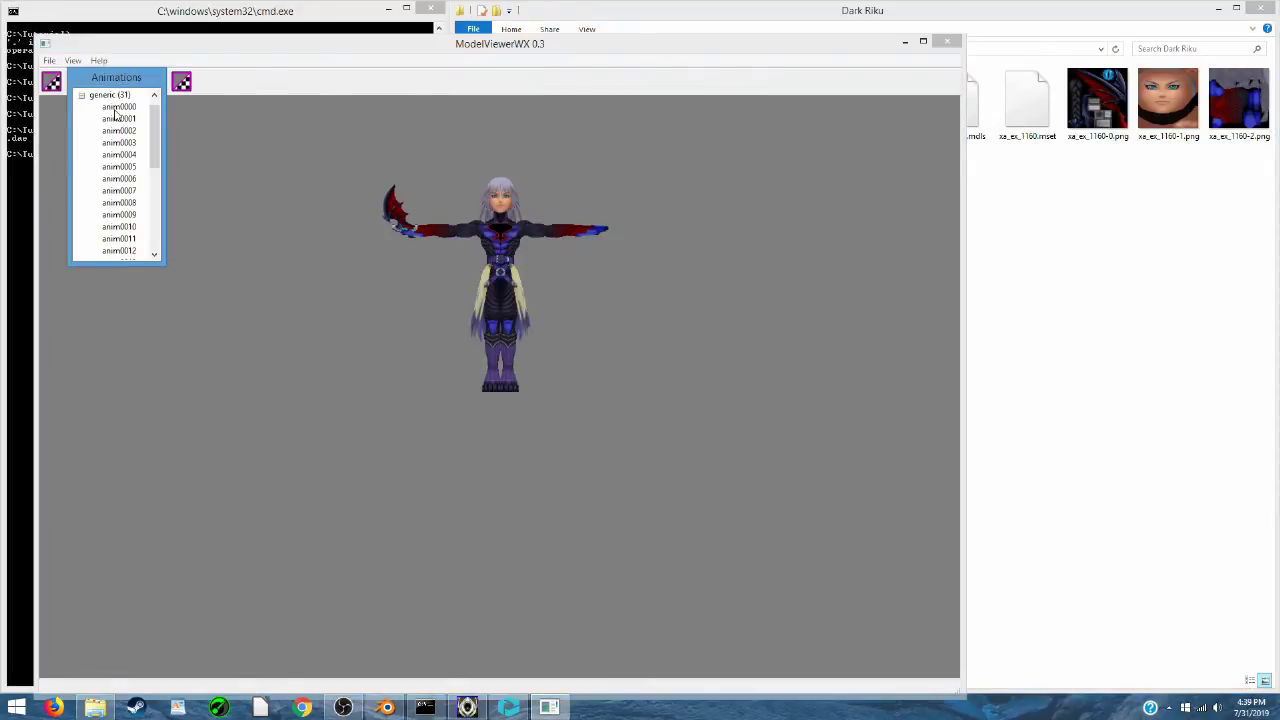
- Play anim0000 on the Dark Riku model to check it in motion, and close the model viewer
left_click(119, 107)
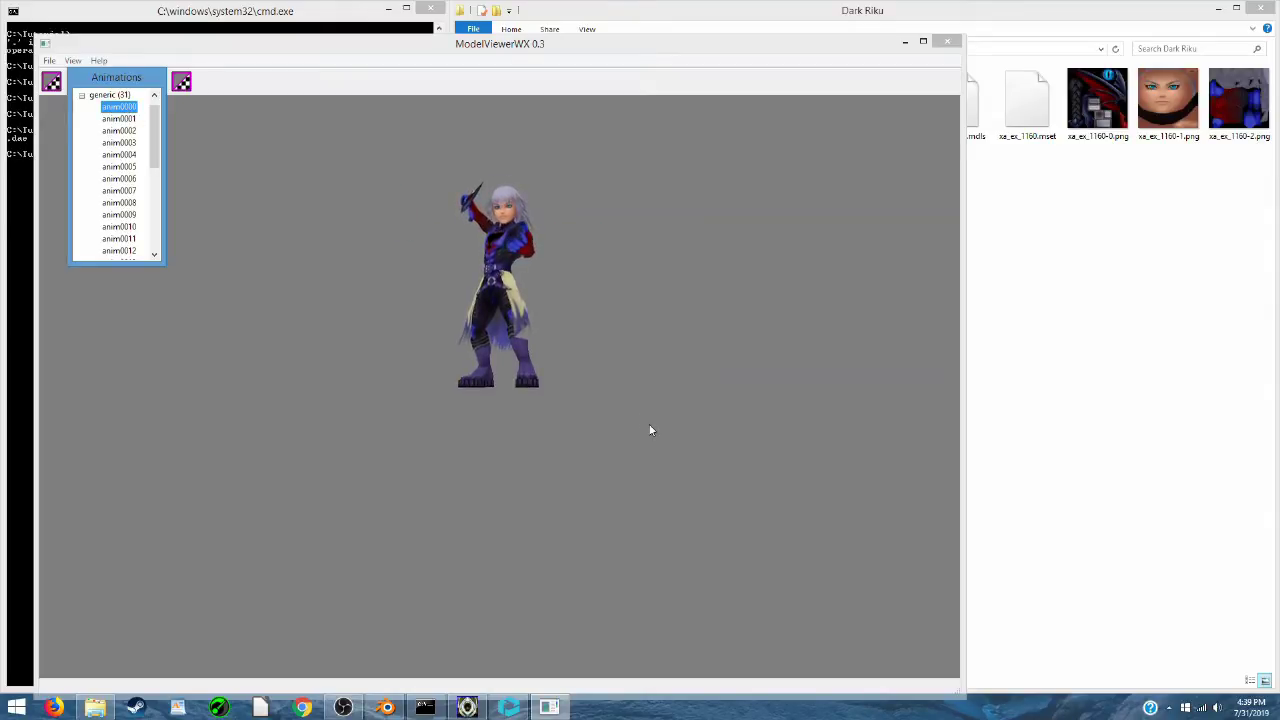
left_click_drag(586, 357, 632, 364)
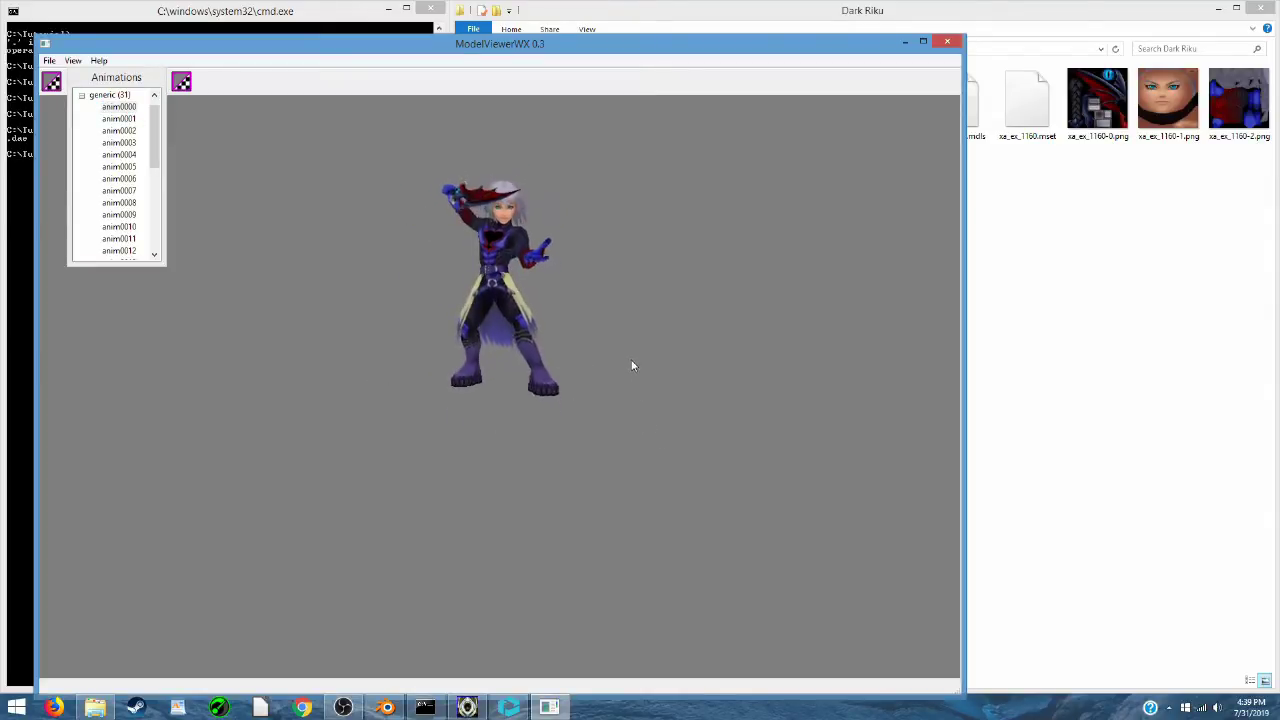
left_click(947, 41)
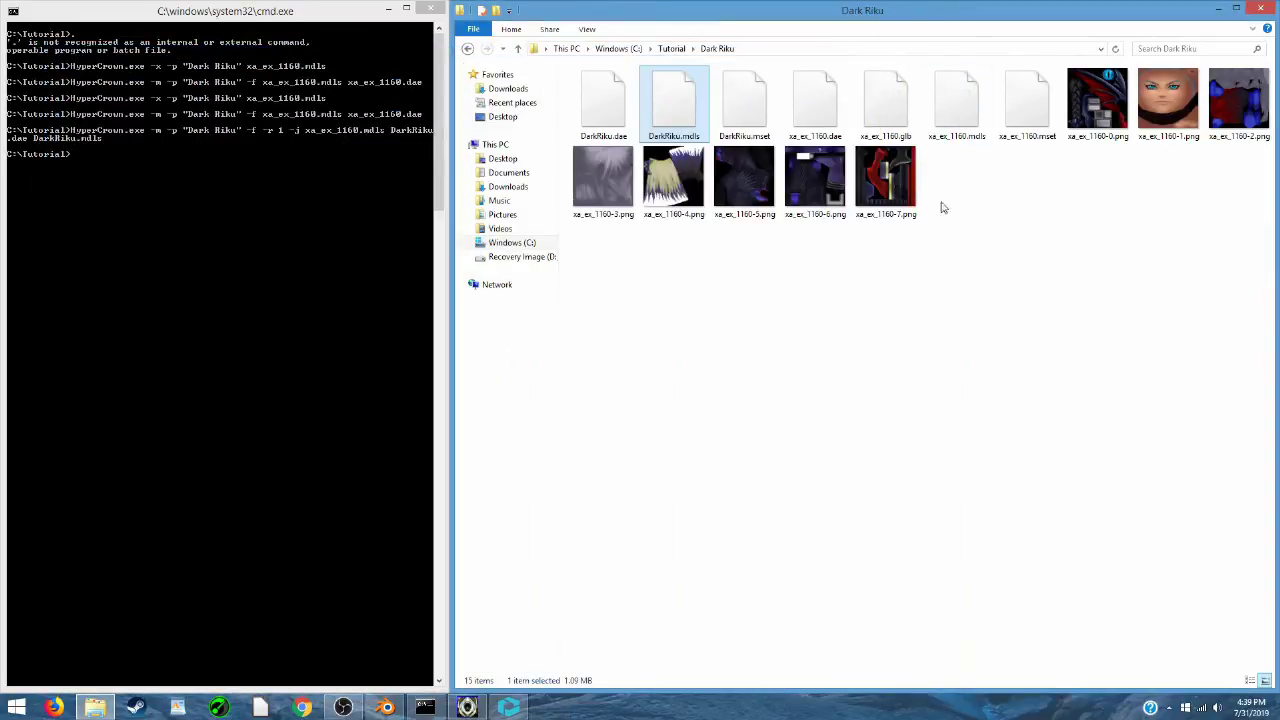